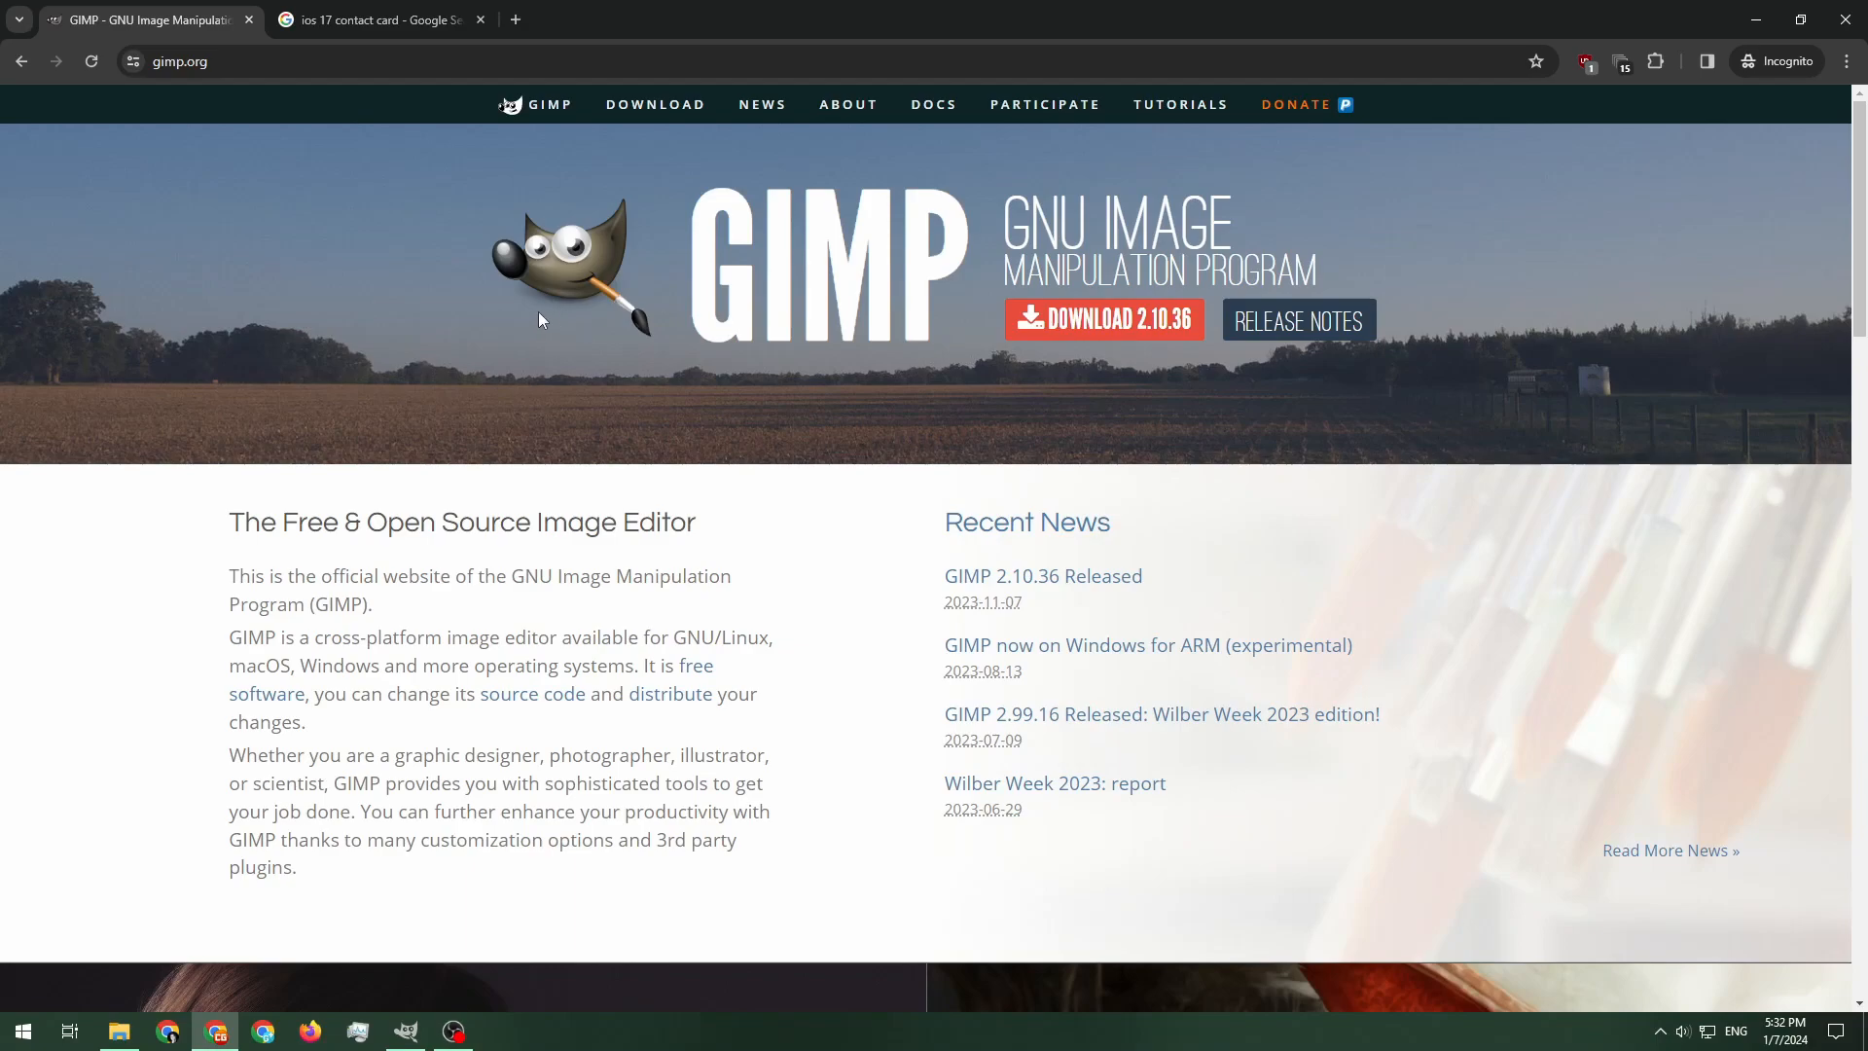
Review the iOS 17 contact card reference and browse the ae86.jpg and fm.jpg photos in the bg folder
left_click(375, 20)
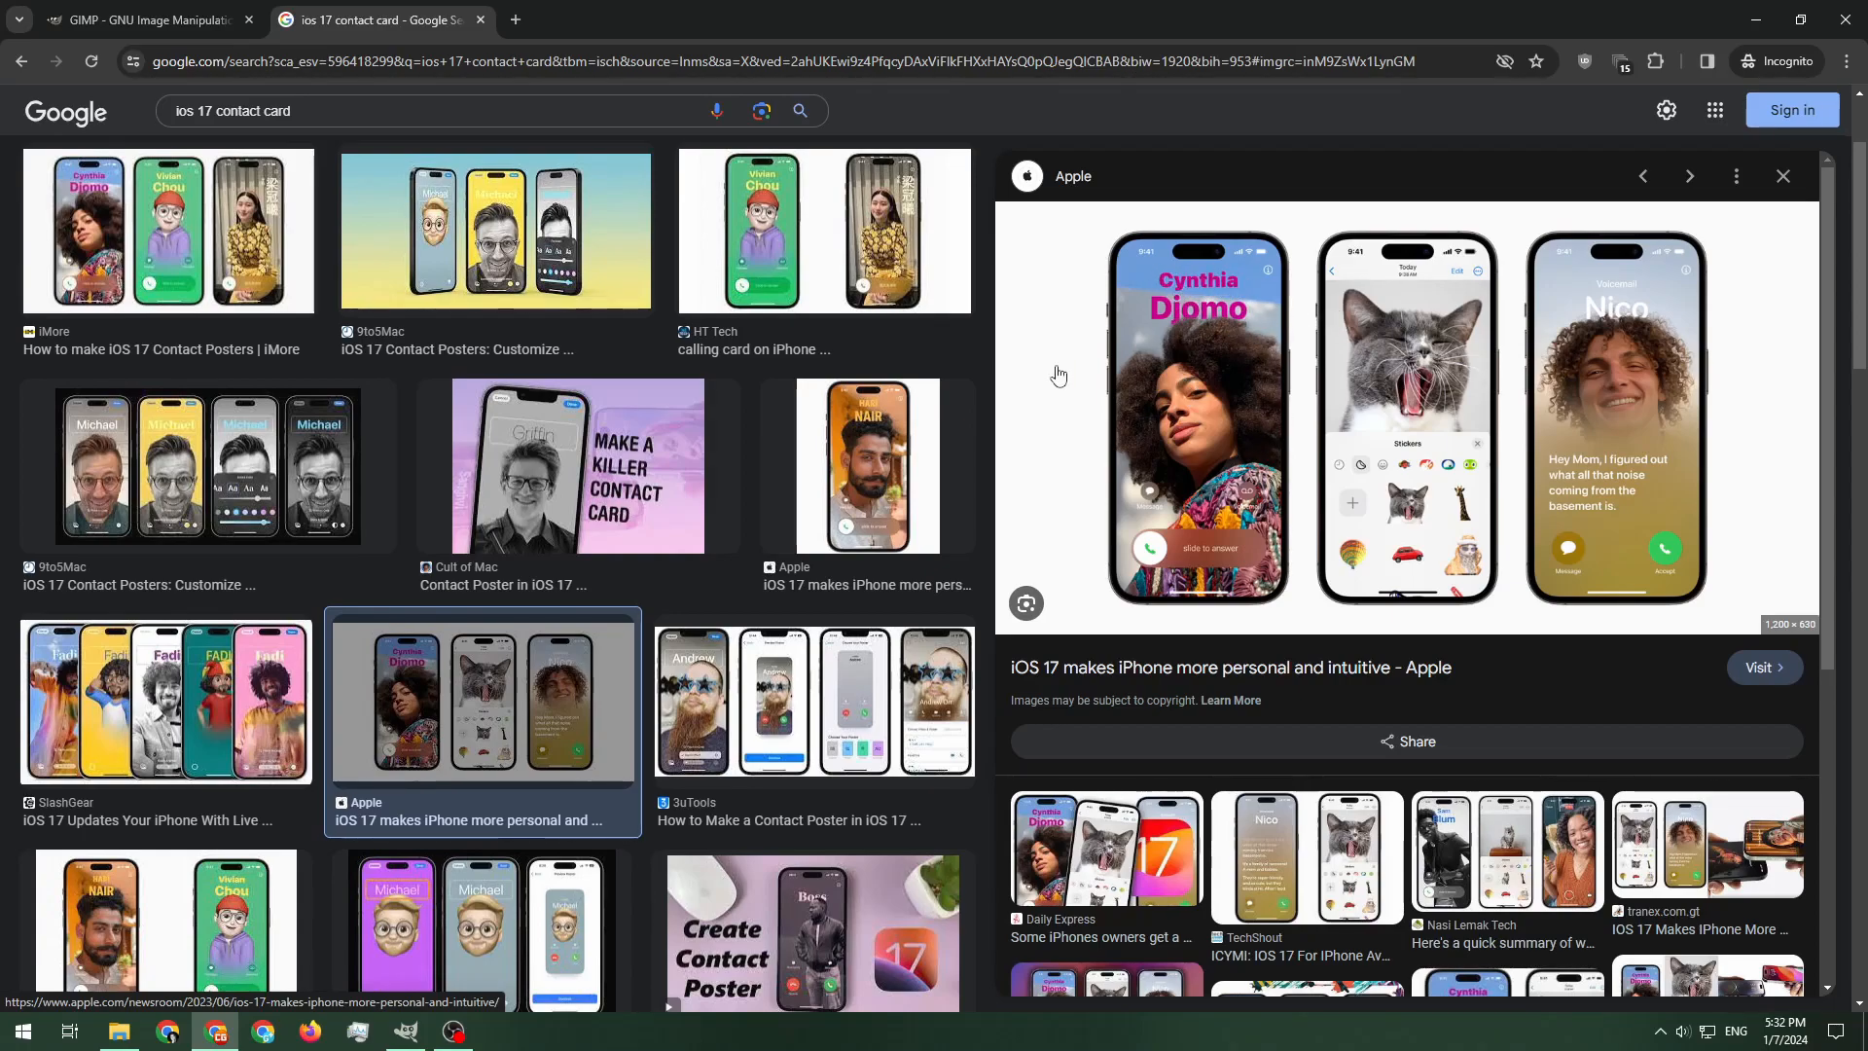
left_click(1752, 18)
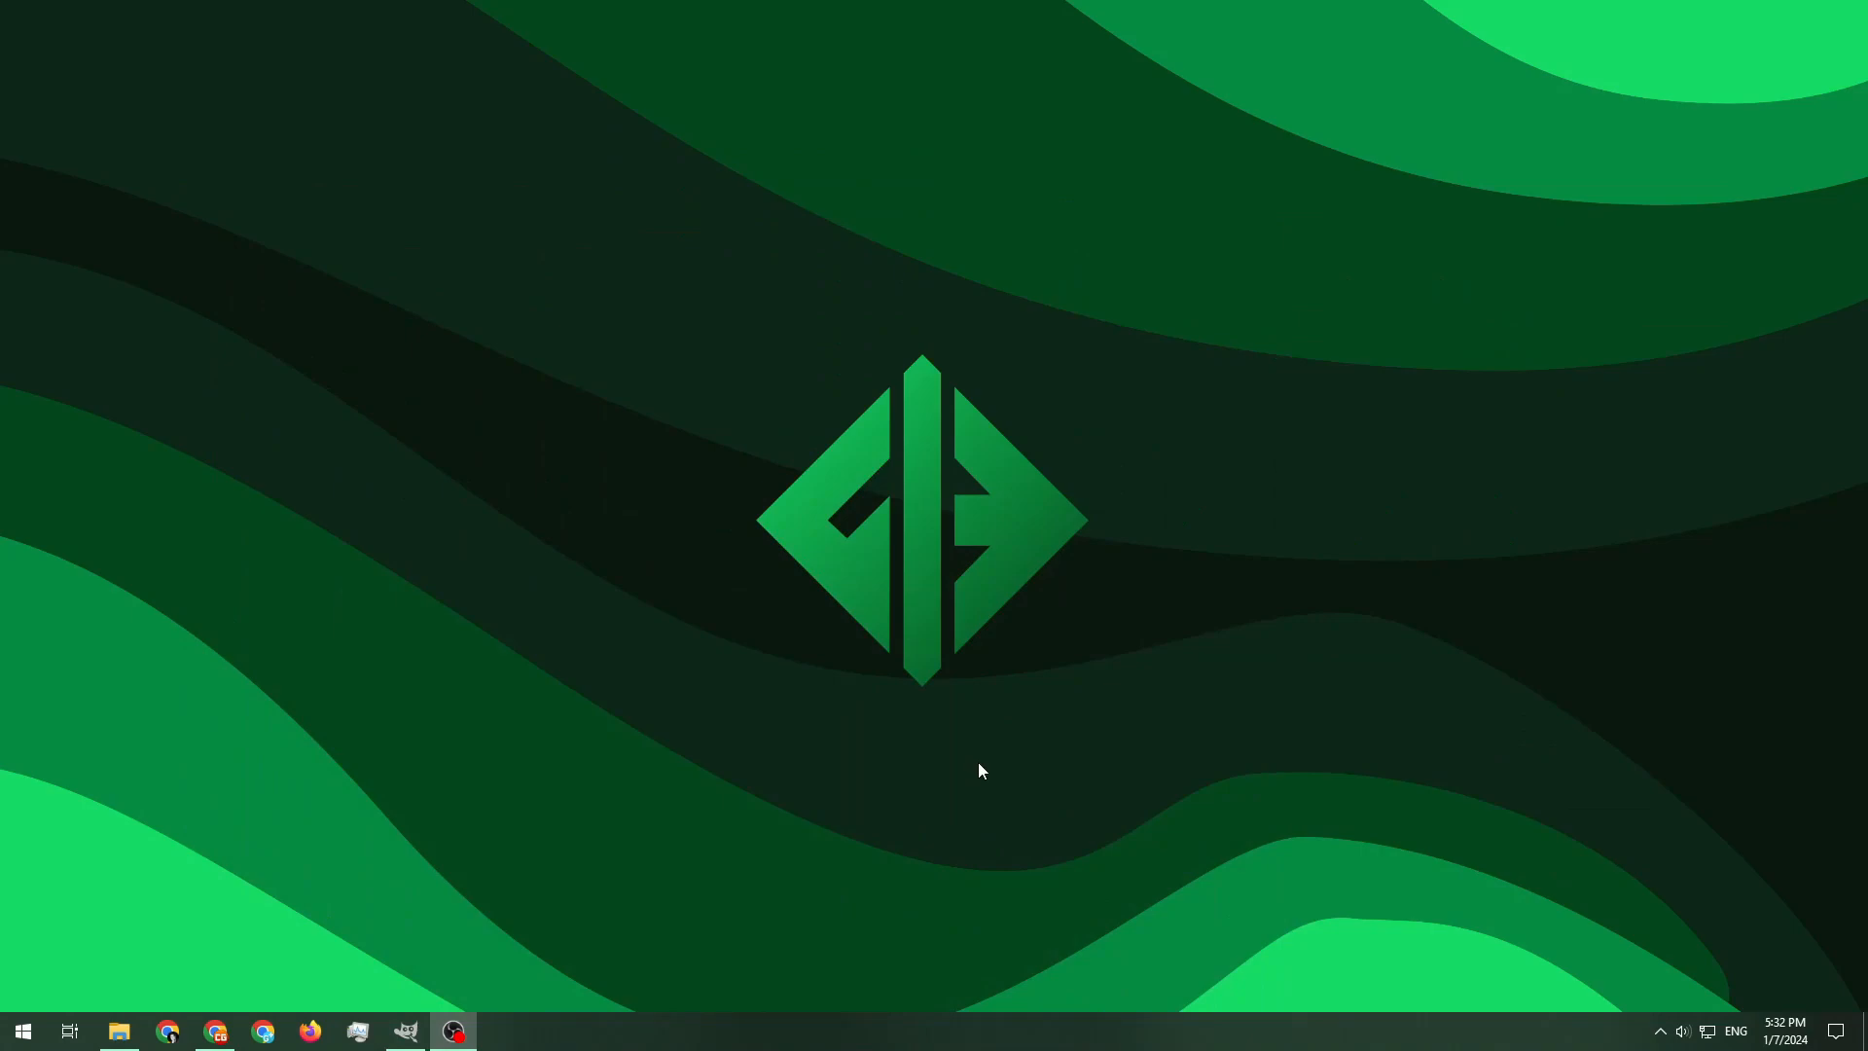
left_click(137, 1033)
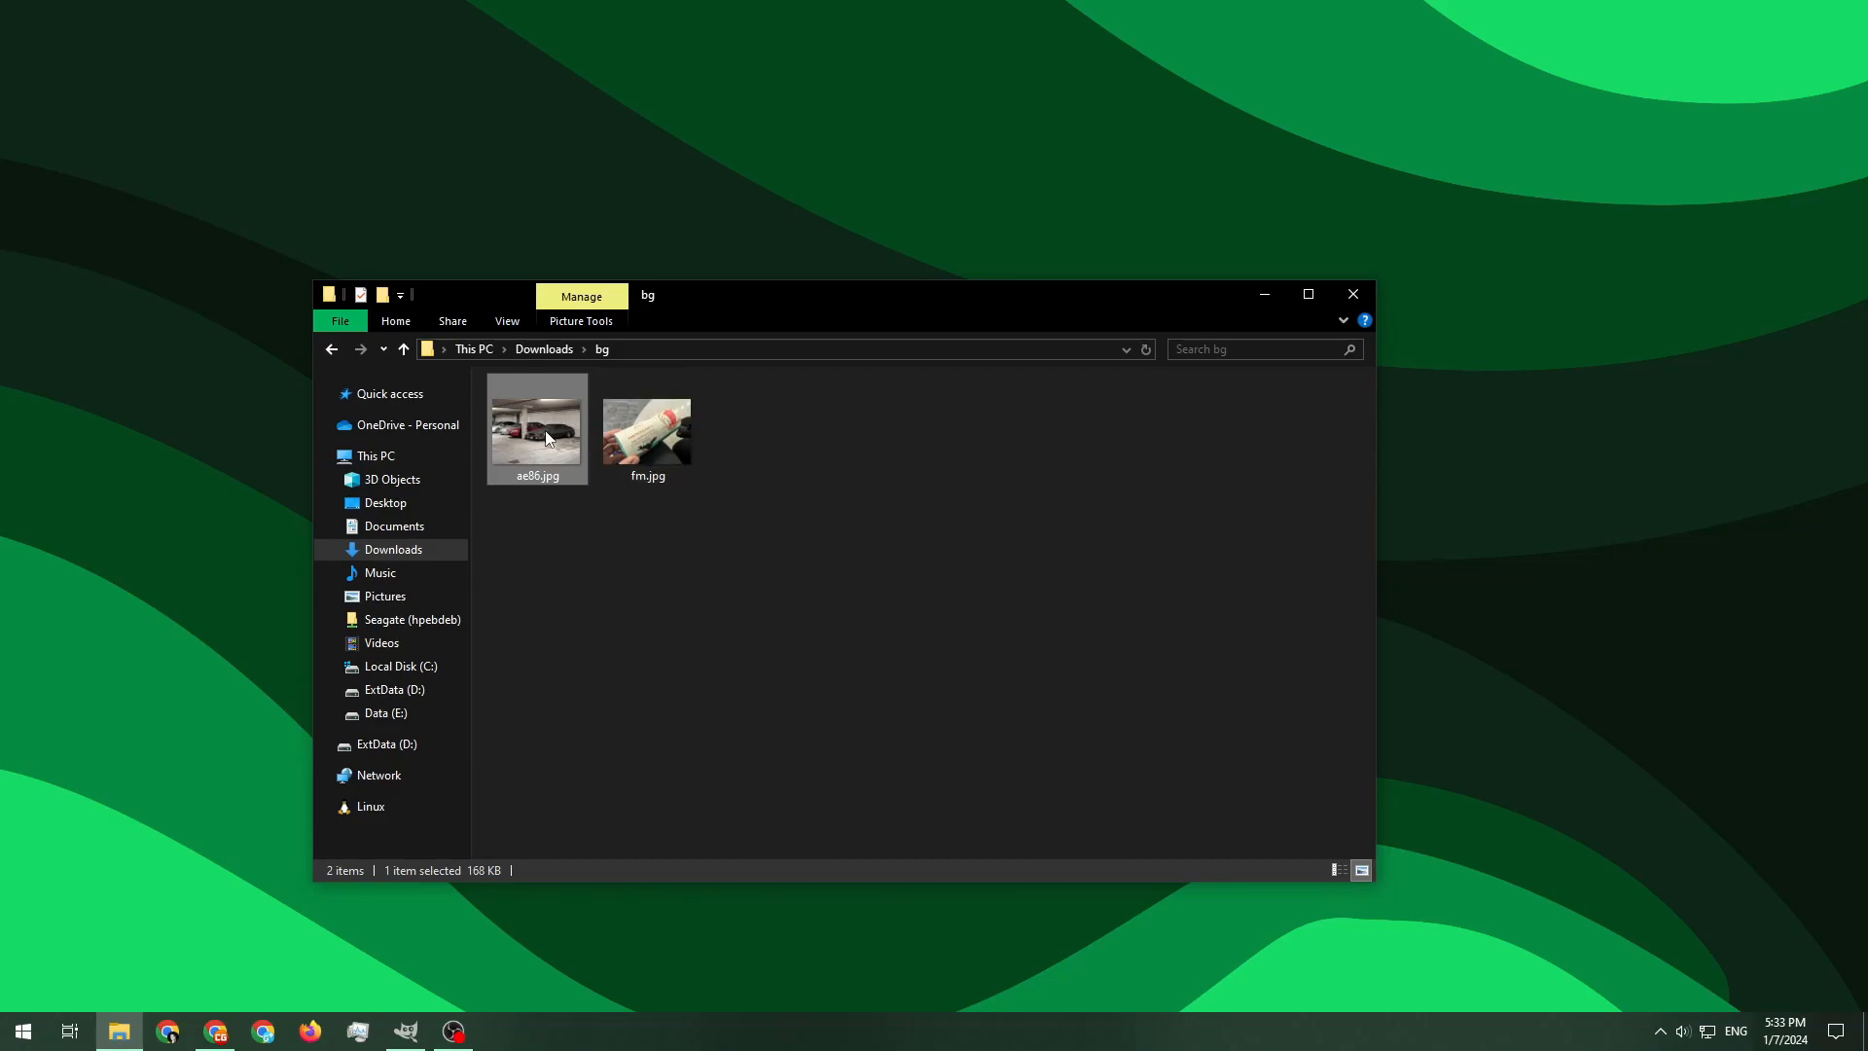
double_click(514, 436)
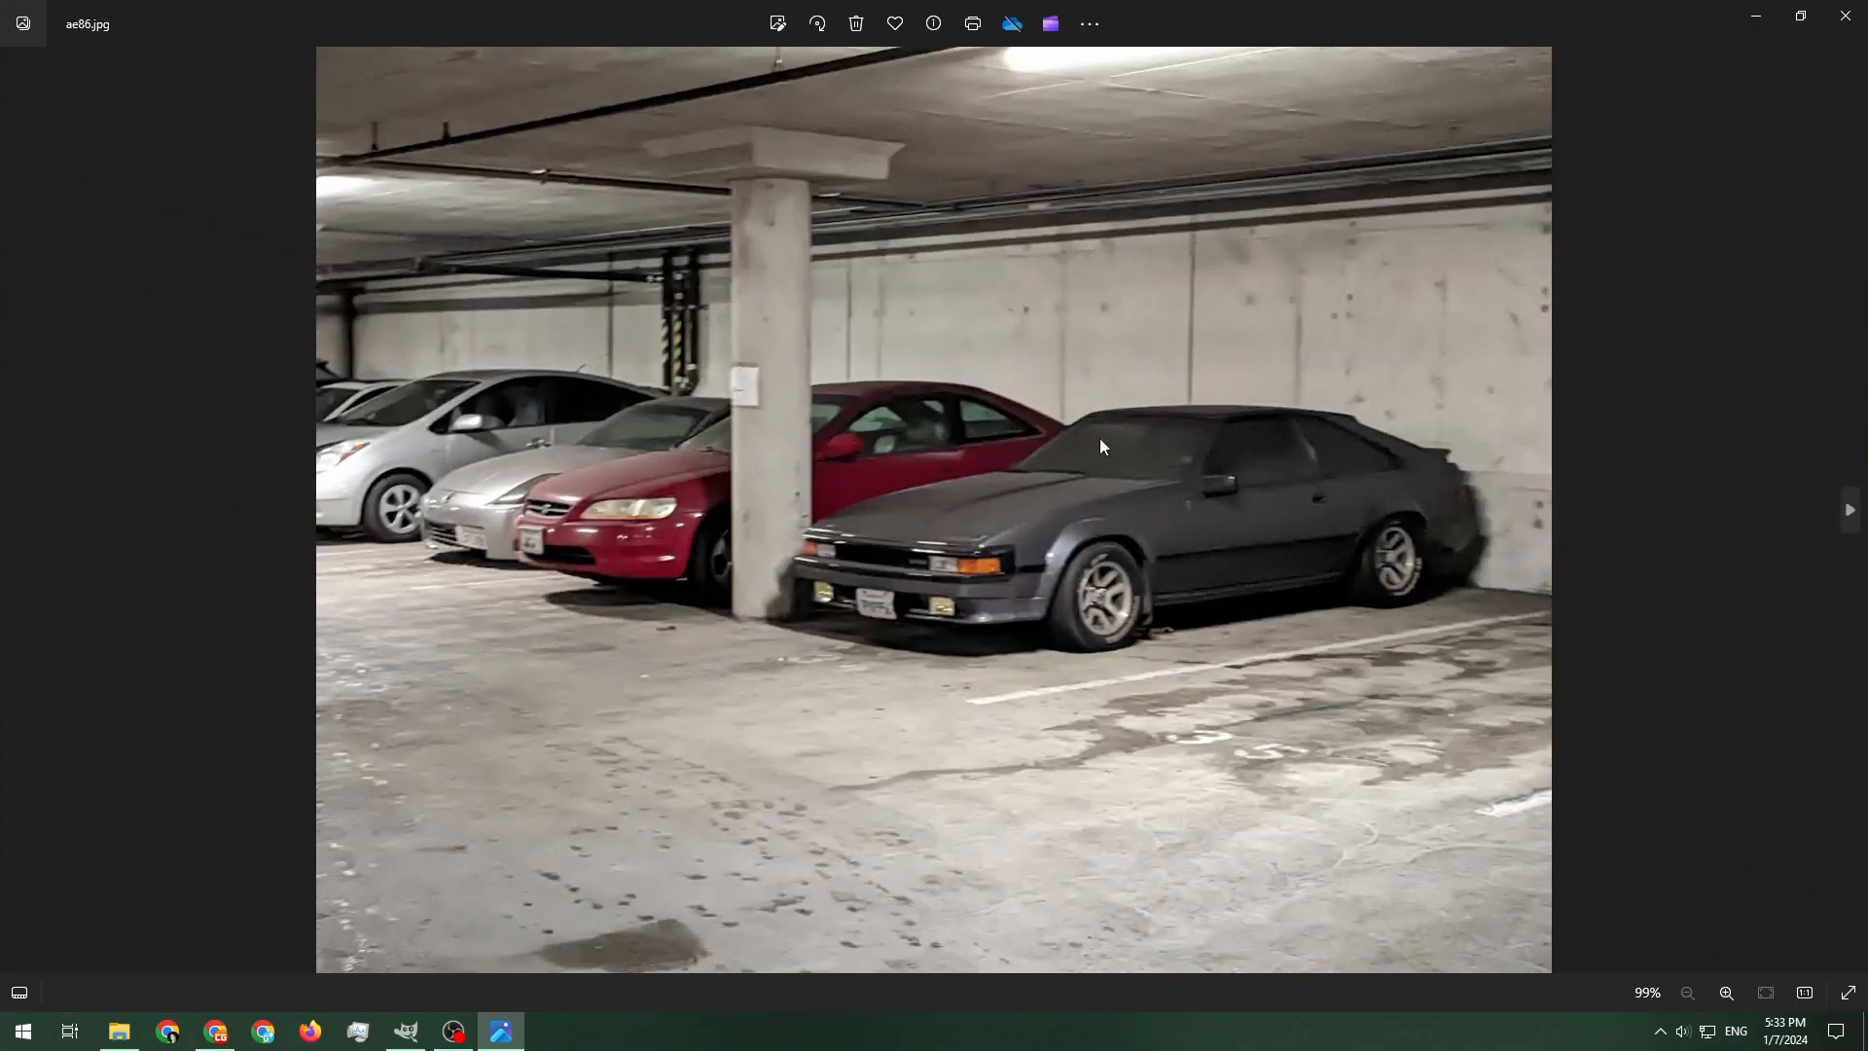
key("Right")
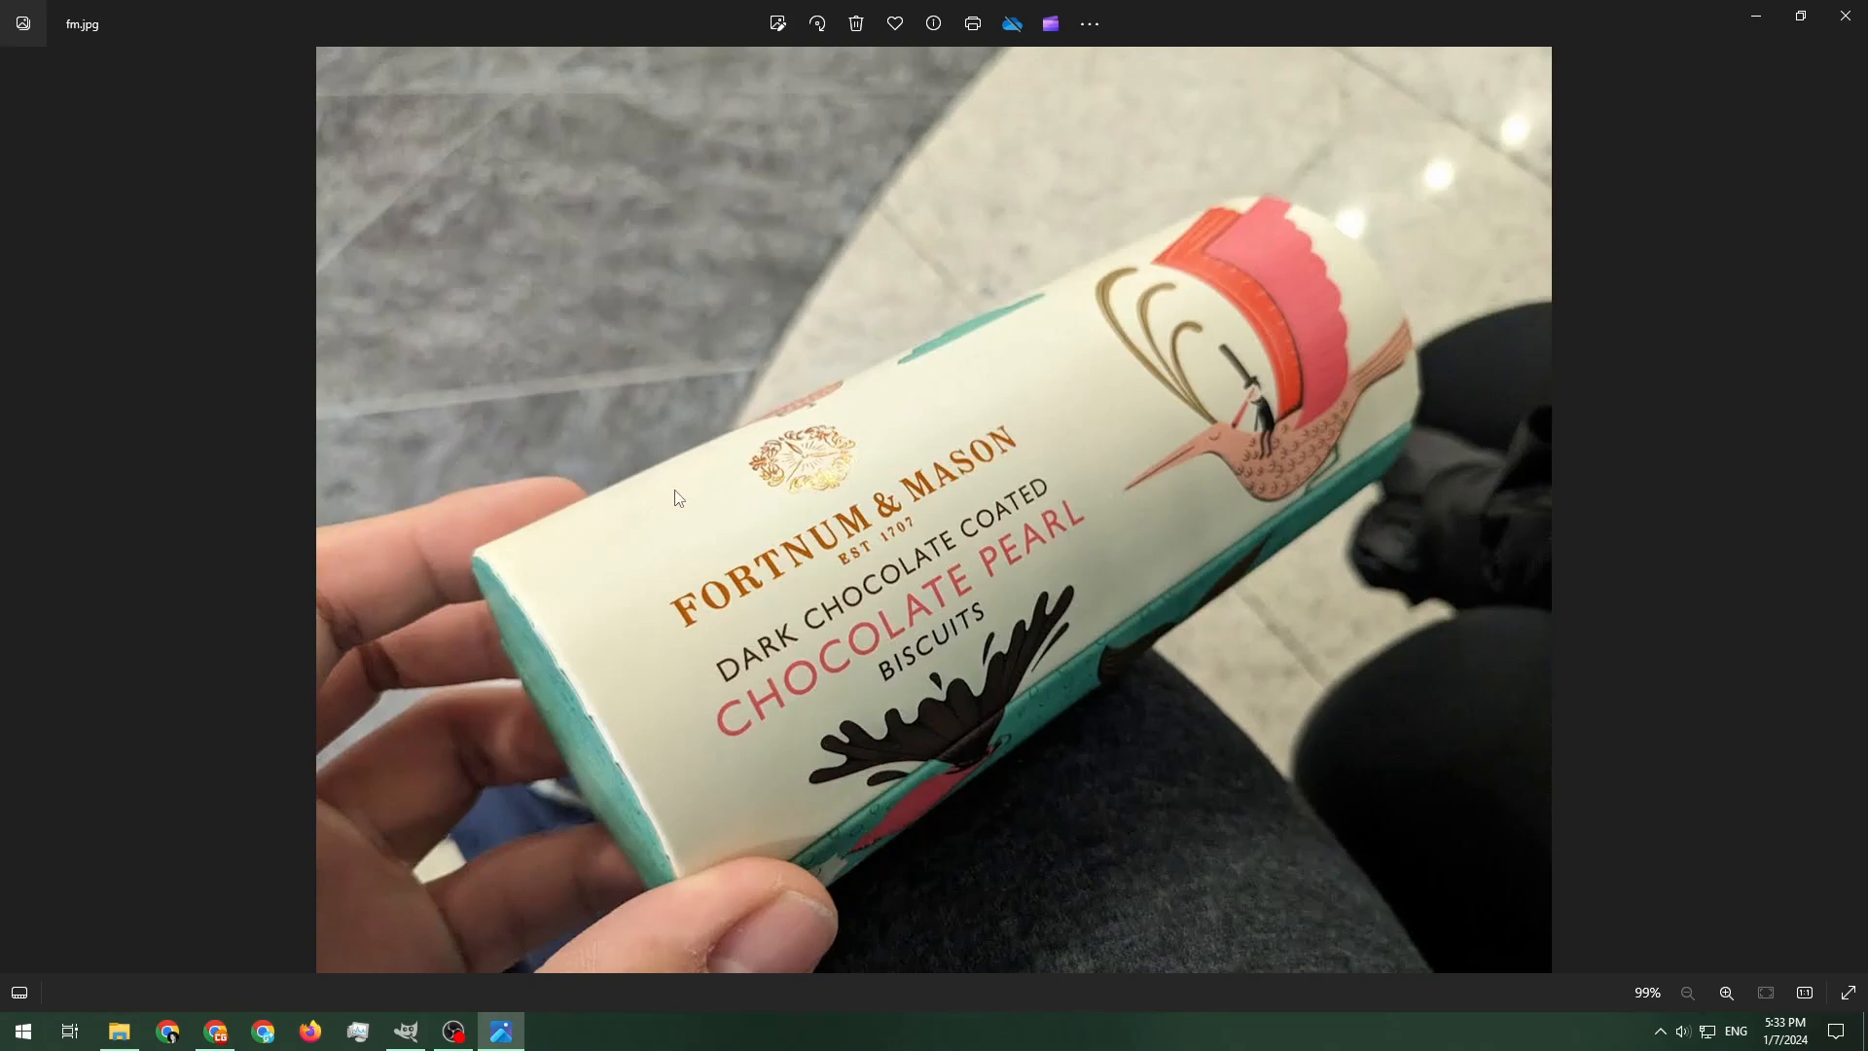
key("Left")
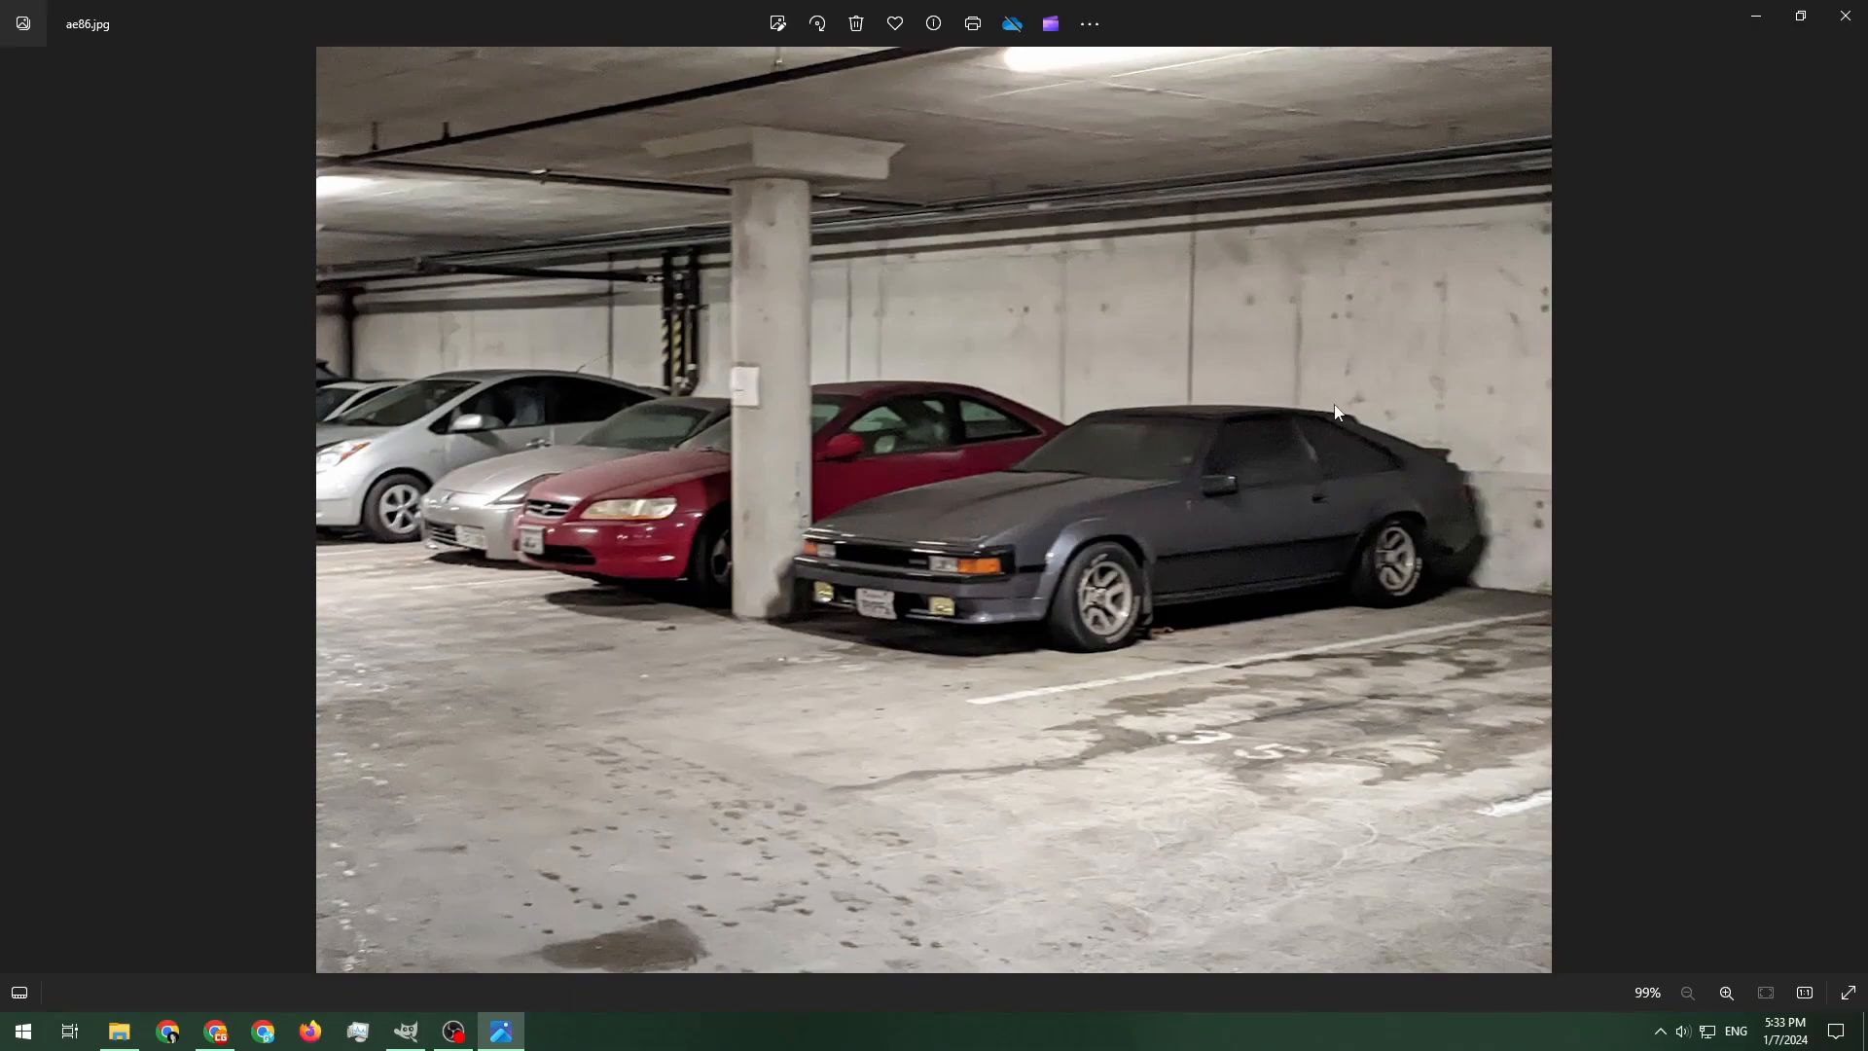
key("Right")
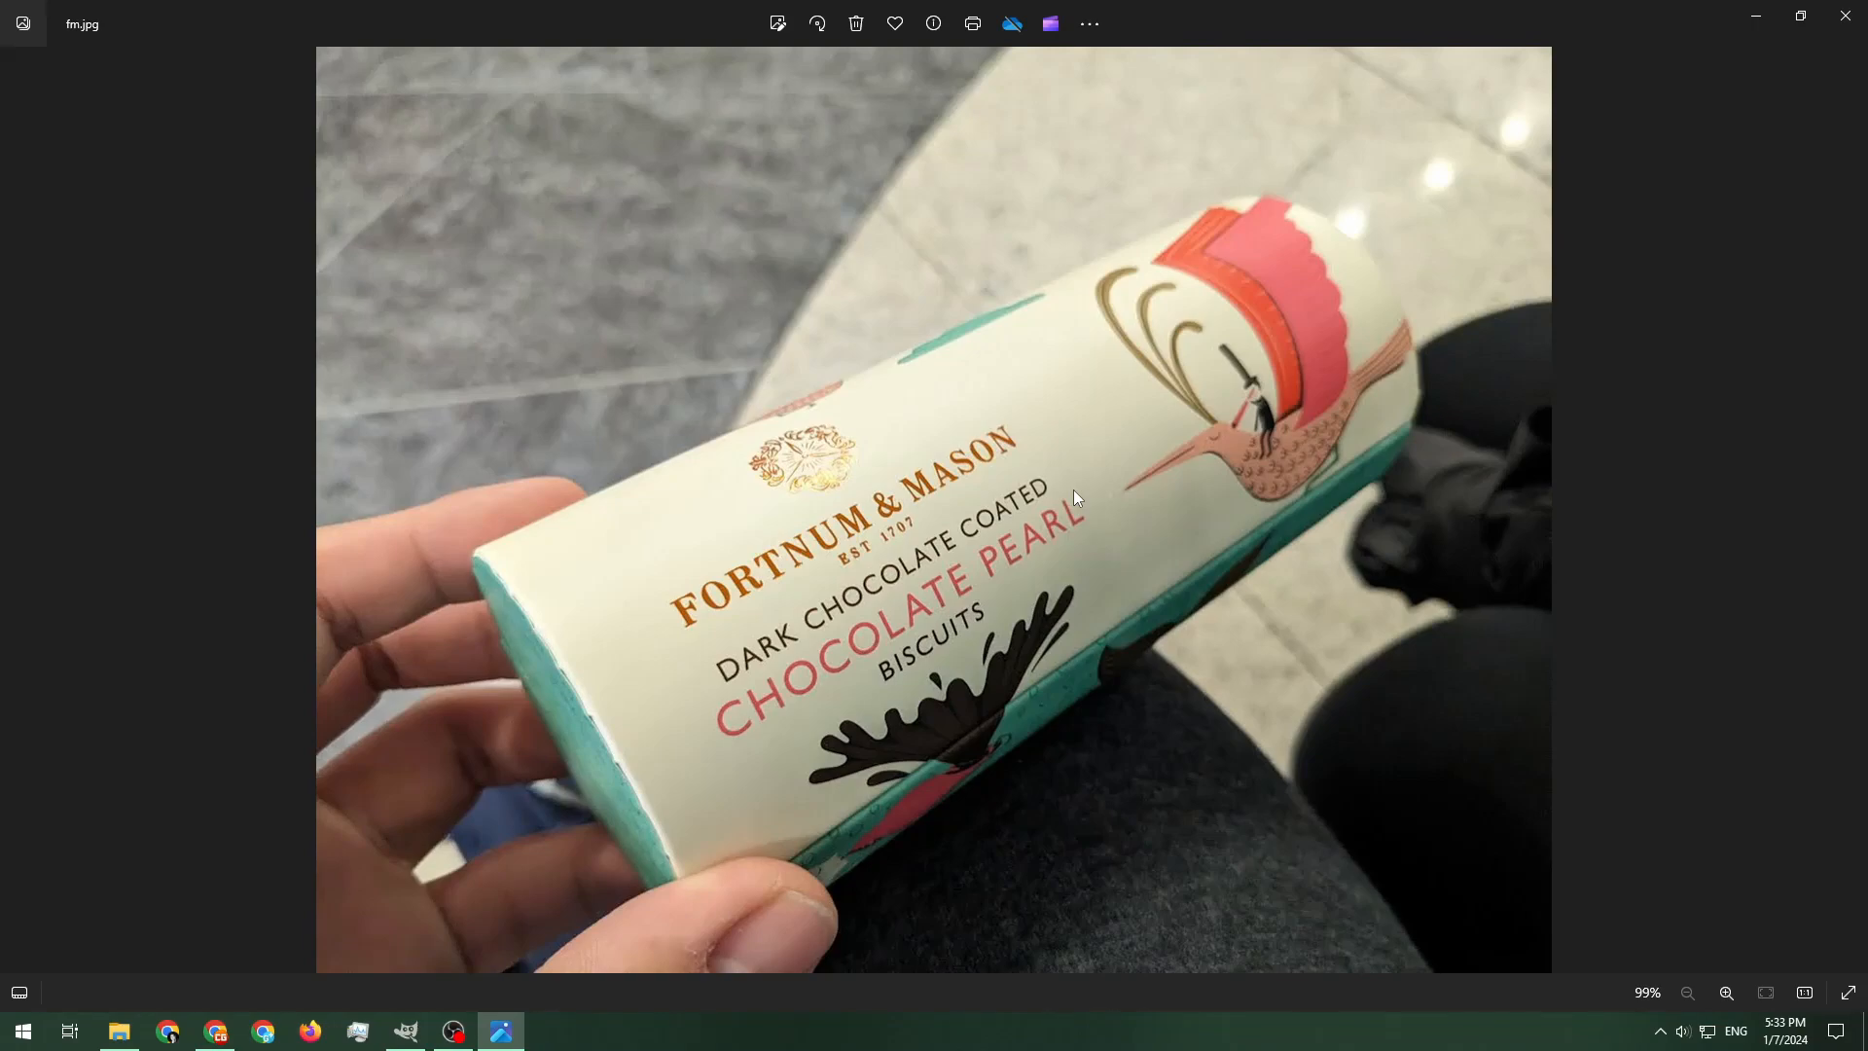
key("Left")
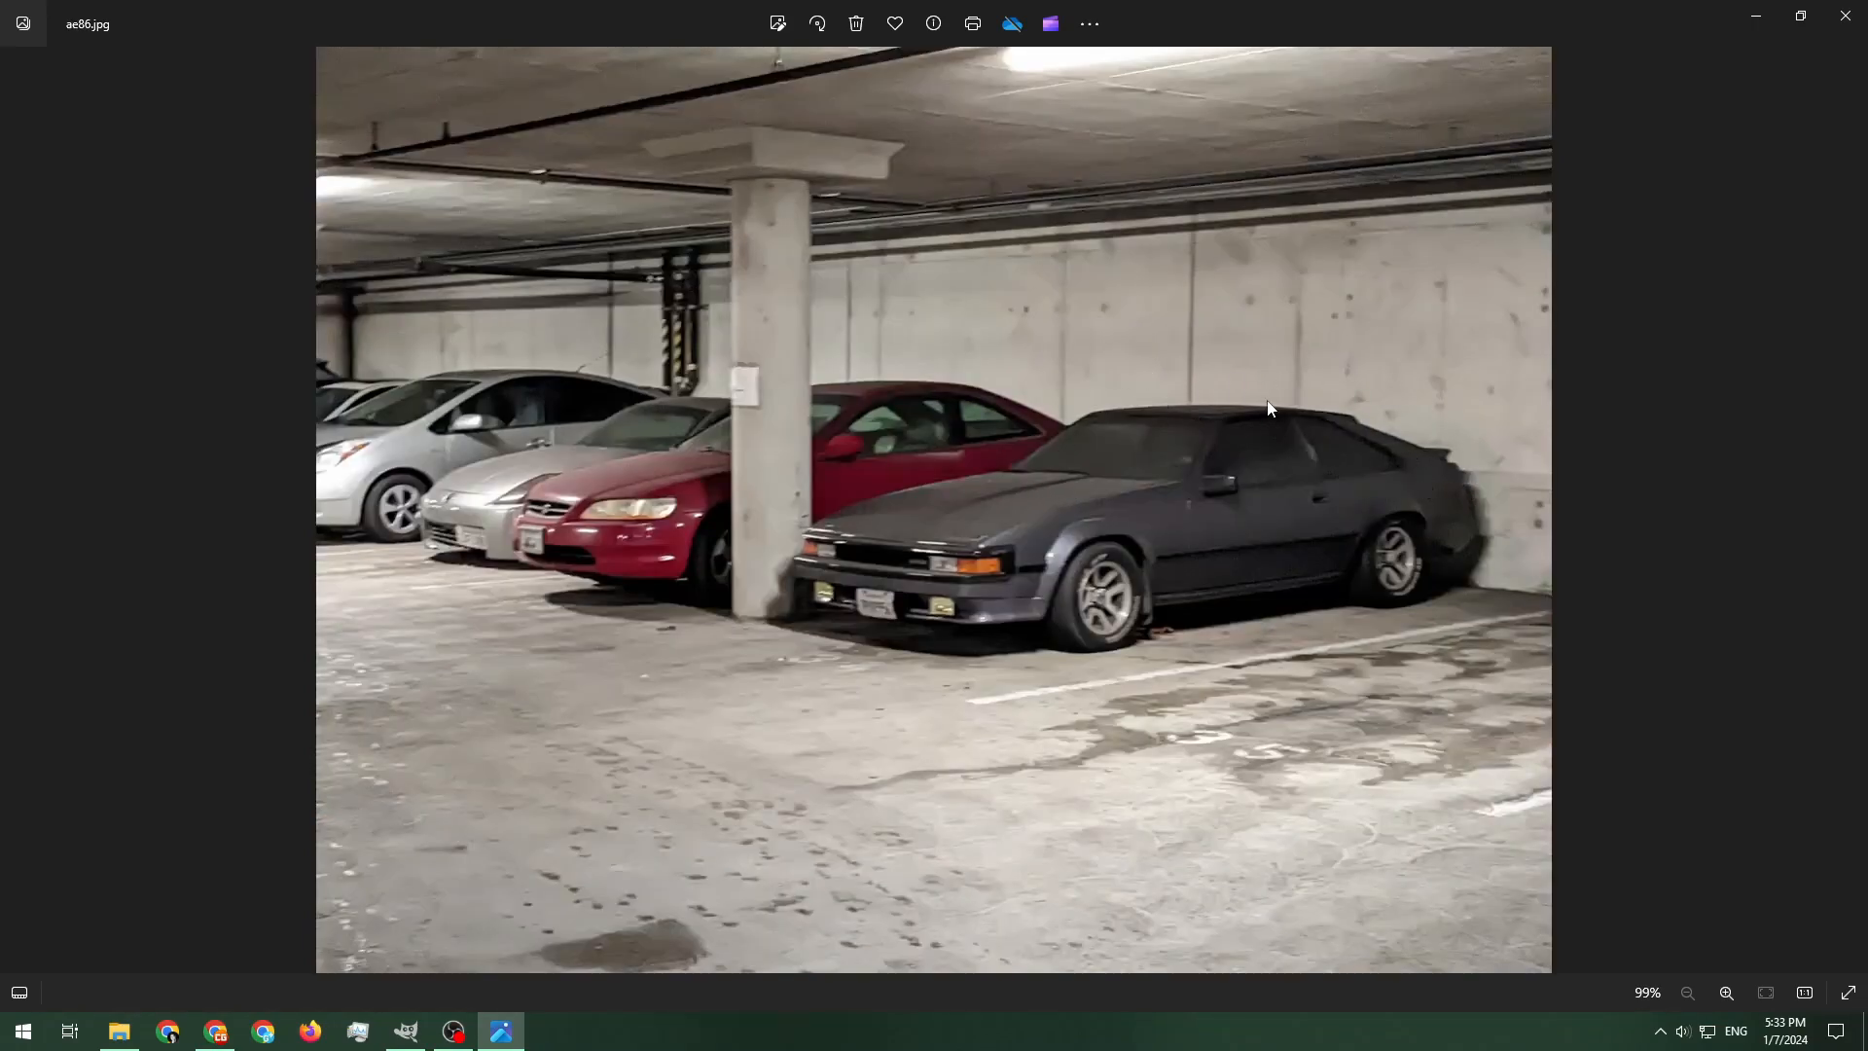
key("Right")
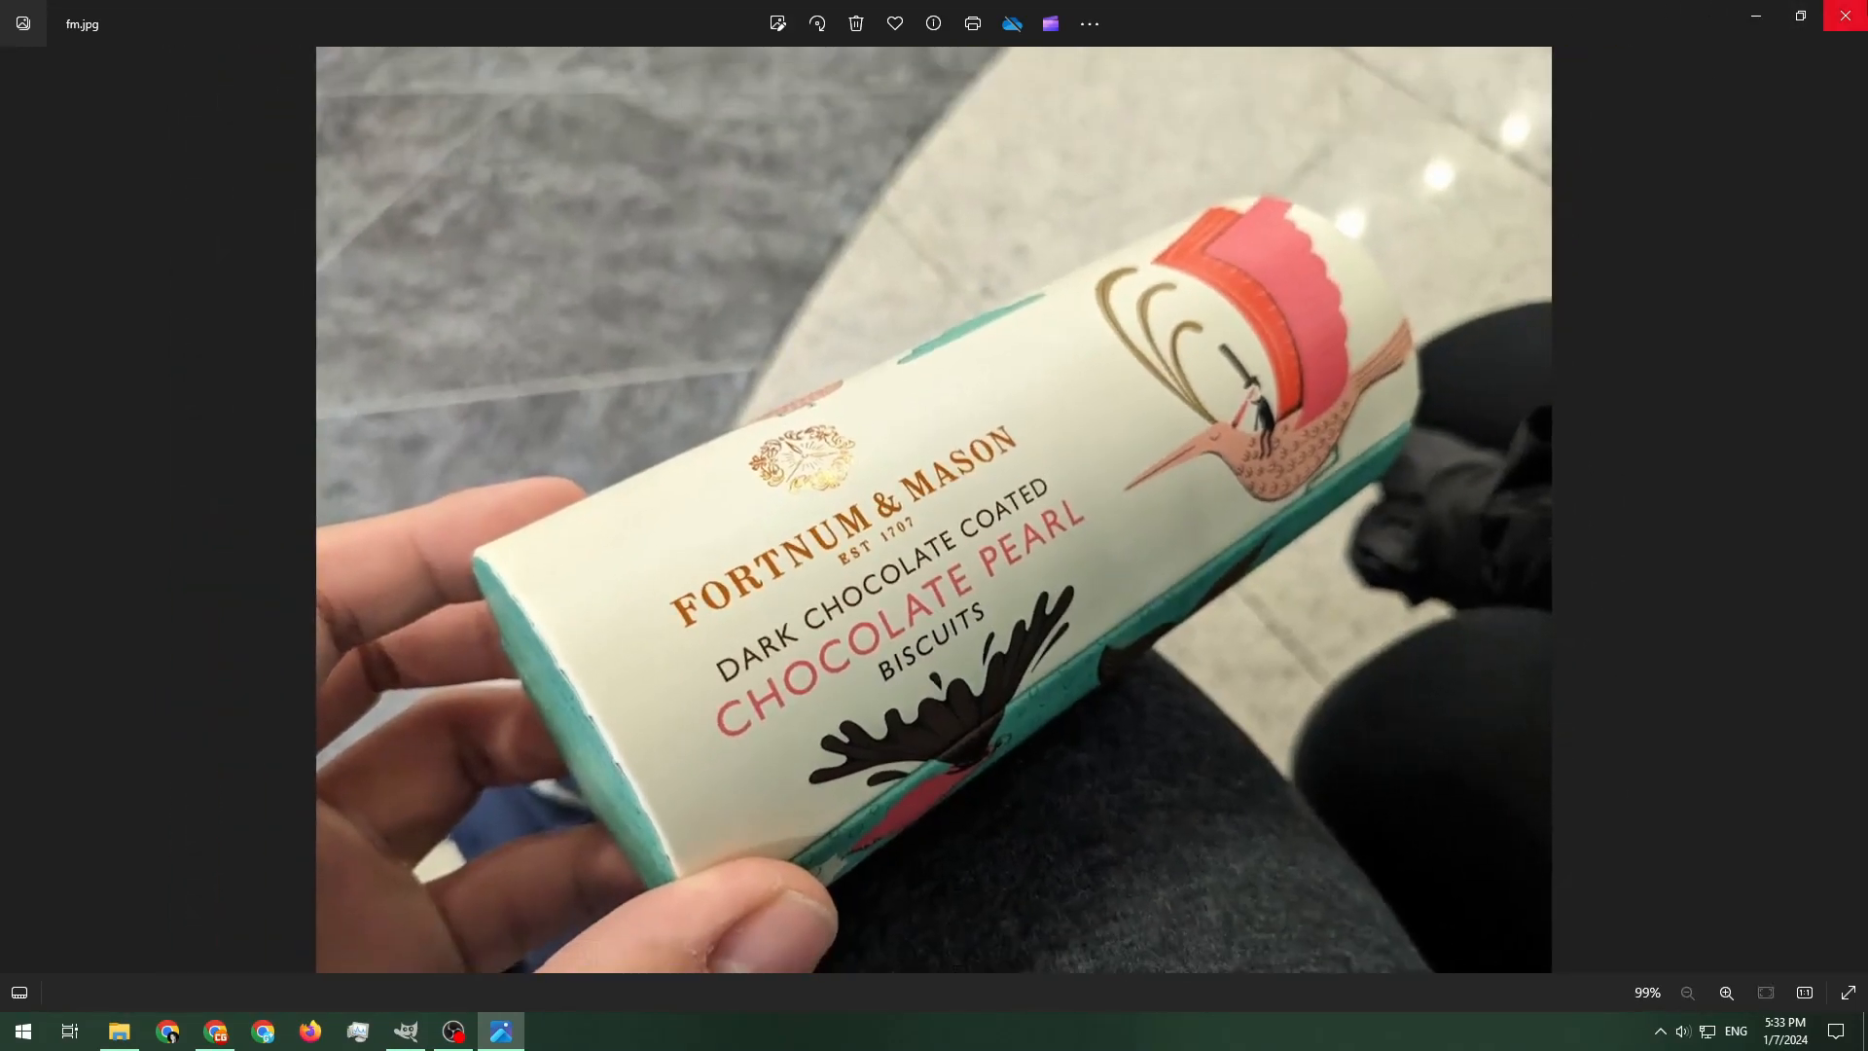
left_click(1845, 16)
Open fm.jpg in GIMP and convert it to the RGB working space
left_click(406, 1031)
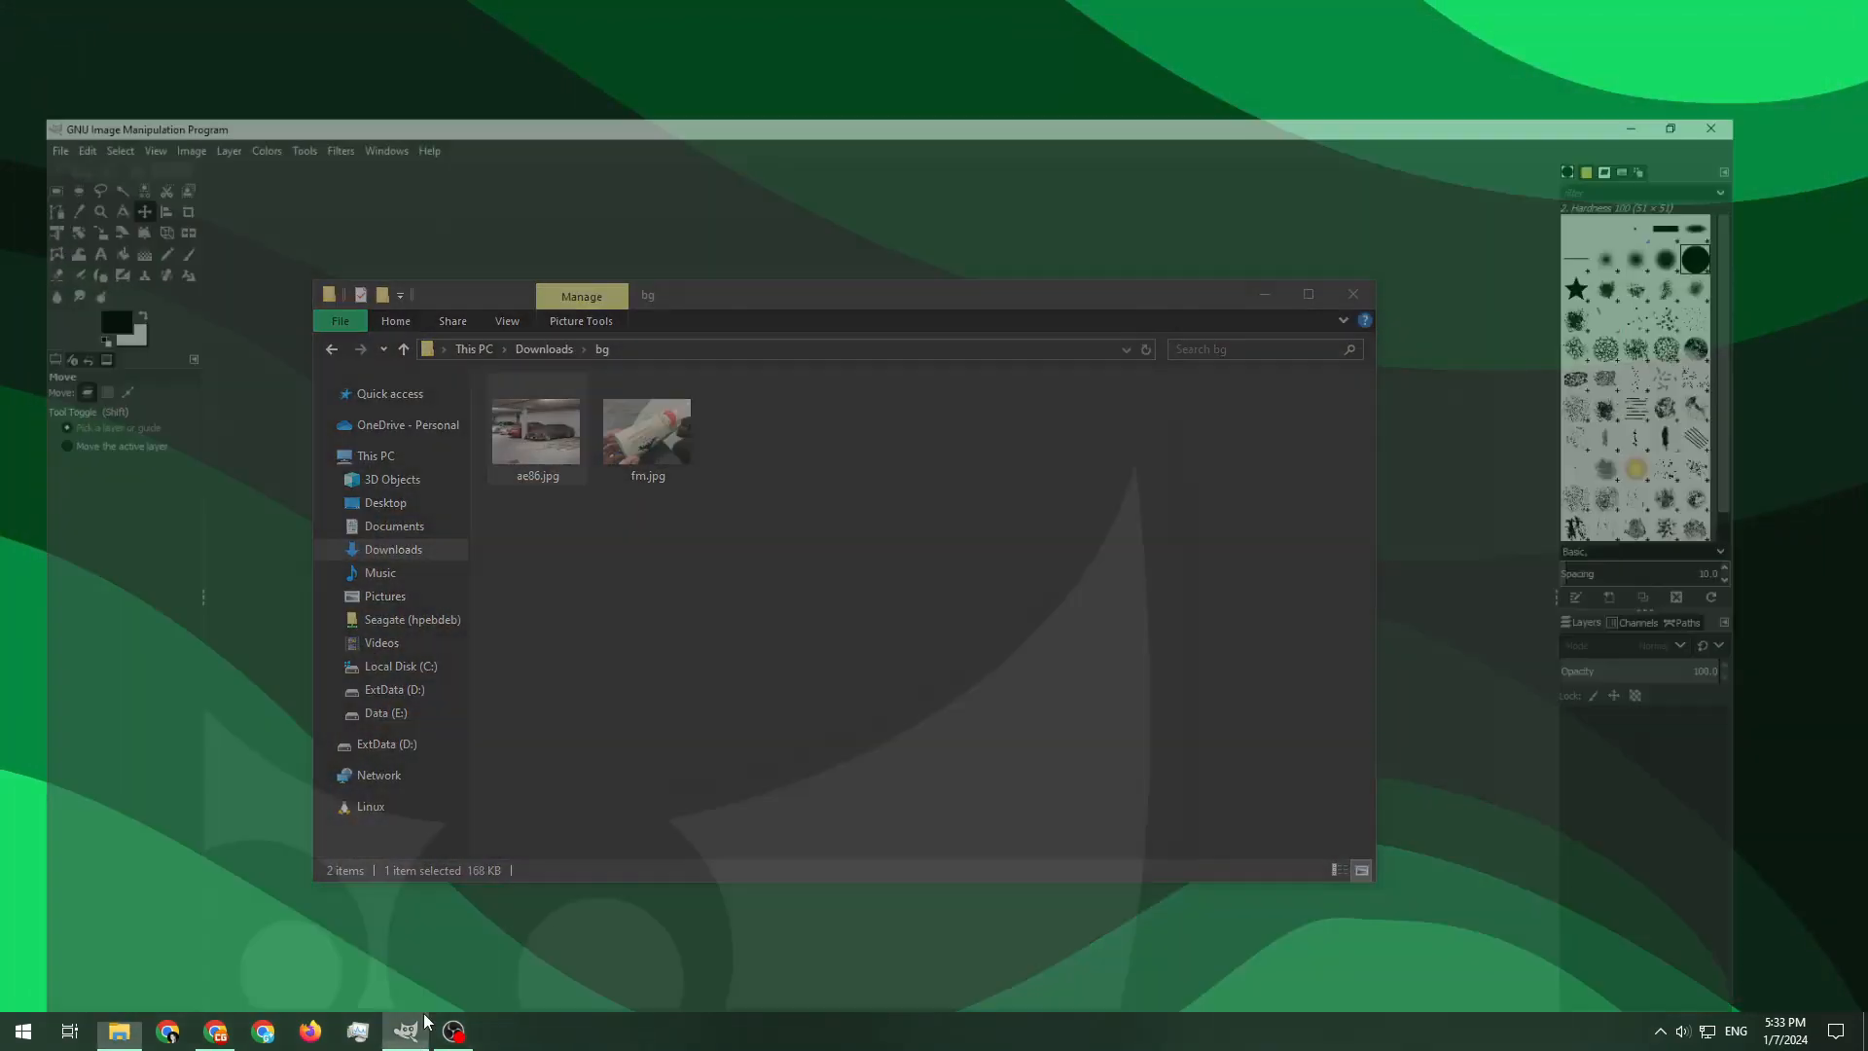
left_click(119, 1031)
left_click_drag(644, 463, 817, 121)
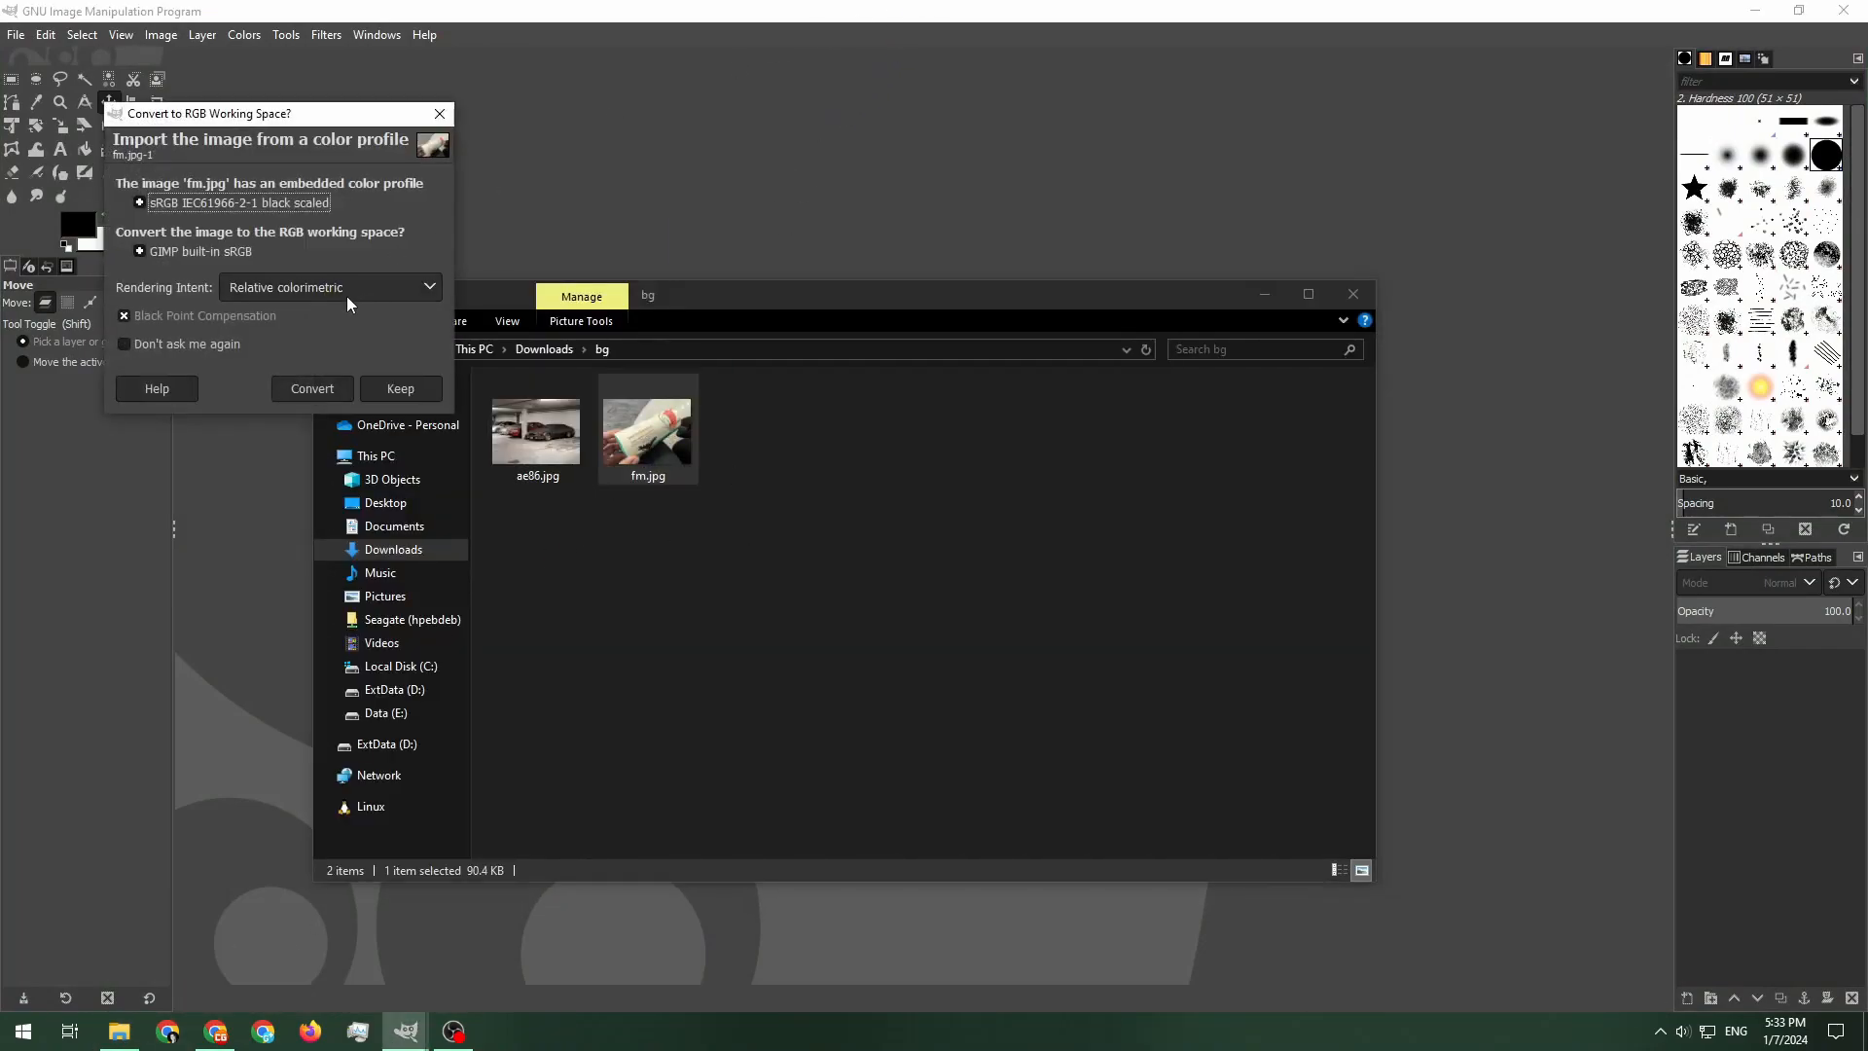
left_click(307, 390)
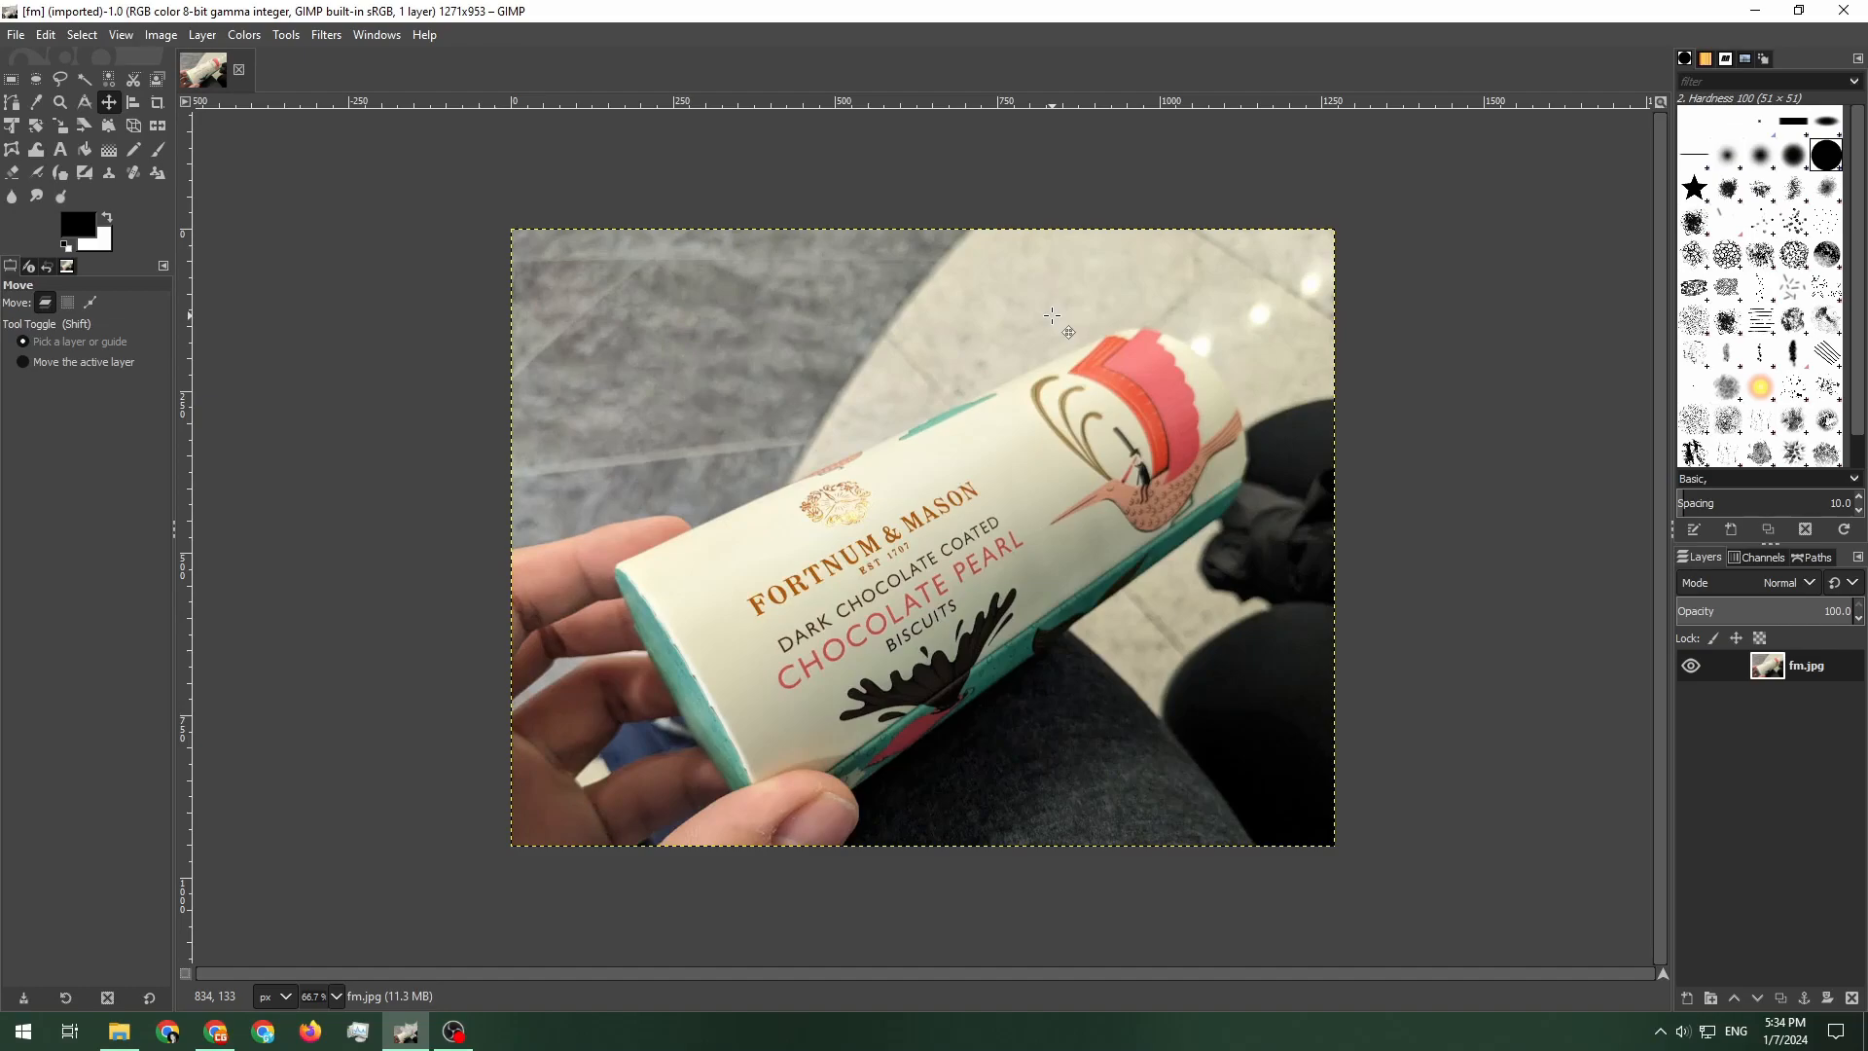
With the Paths tool, start tracing an outline along the fingers and the upper edge of the biscuit tube
left_click(12, 105)
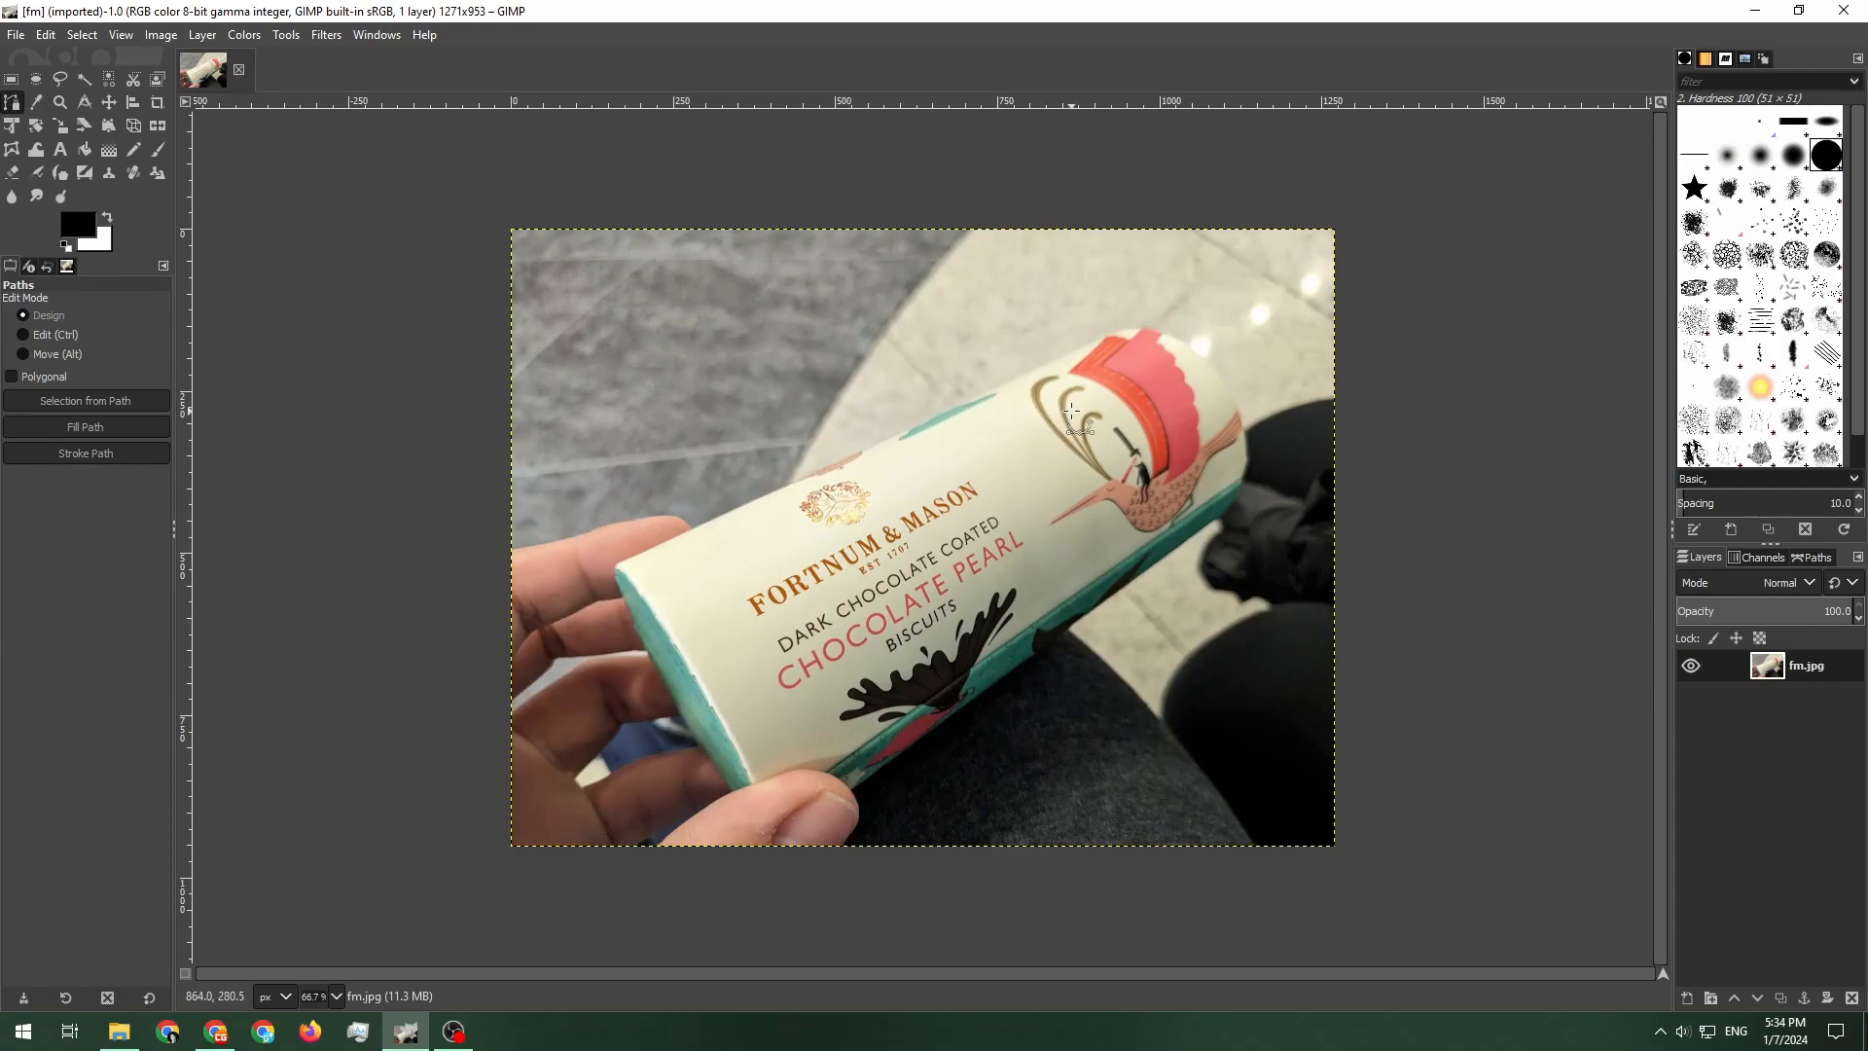
scroll(1153, 341, "up", 5)
left_click_drag(1153, 341, 1013, 446)
left_click(1246, 513)
left_click_drag(885, 382, 631, 377)
left_click_drag(456, 554, 844, 415)
left_click(1419, 160)
left_click_drag(1164, 153, 1184, 208)
left_click(1419, 161)
left_click(989, 333)
left_click_drag(444, 789, 1411, 175)
scroll(1411, 175, "down", 3)
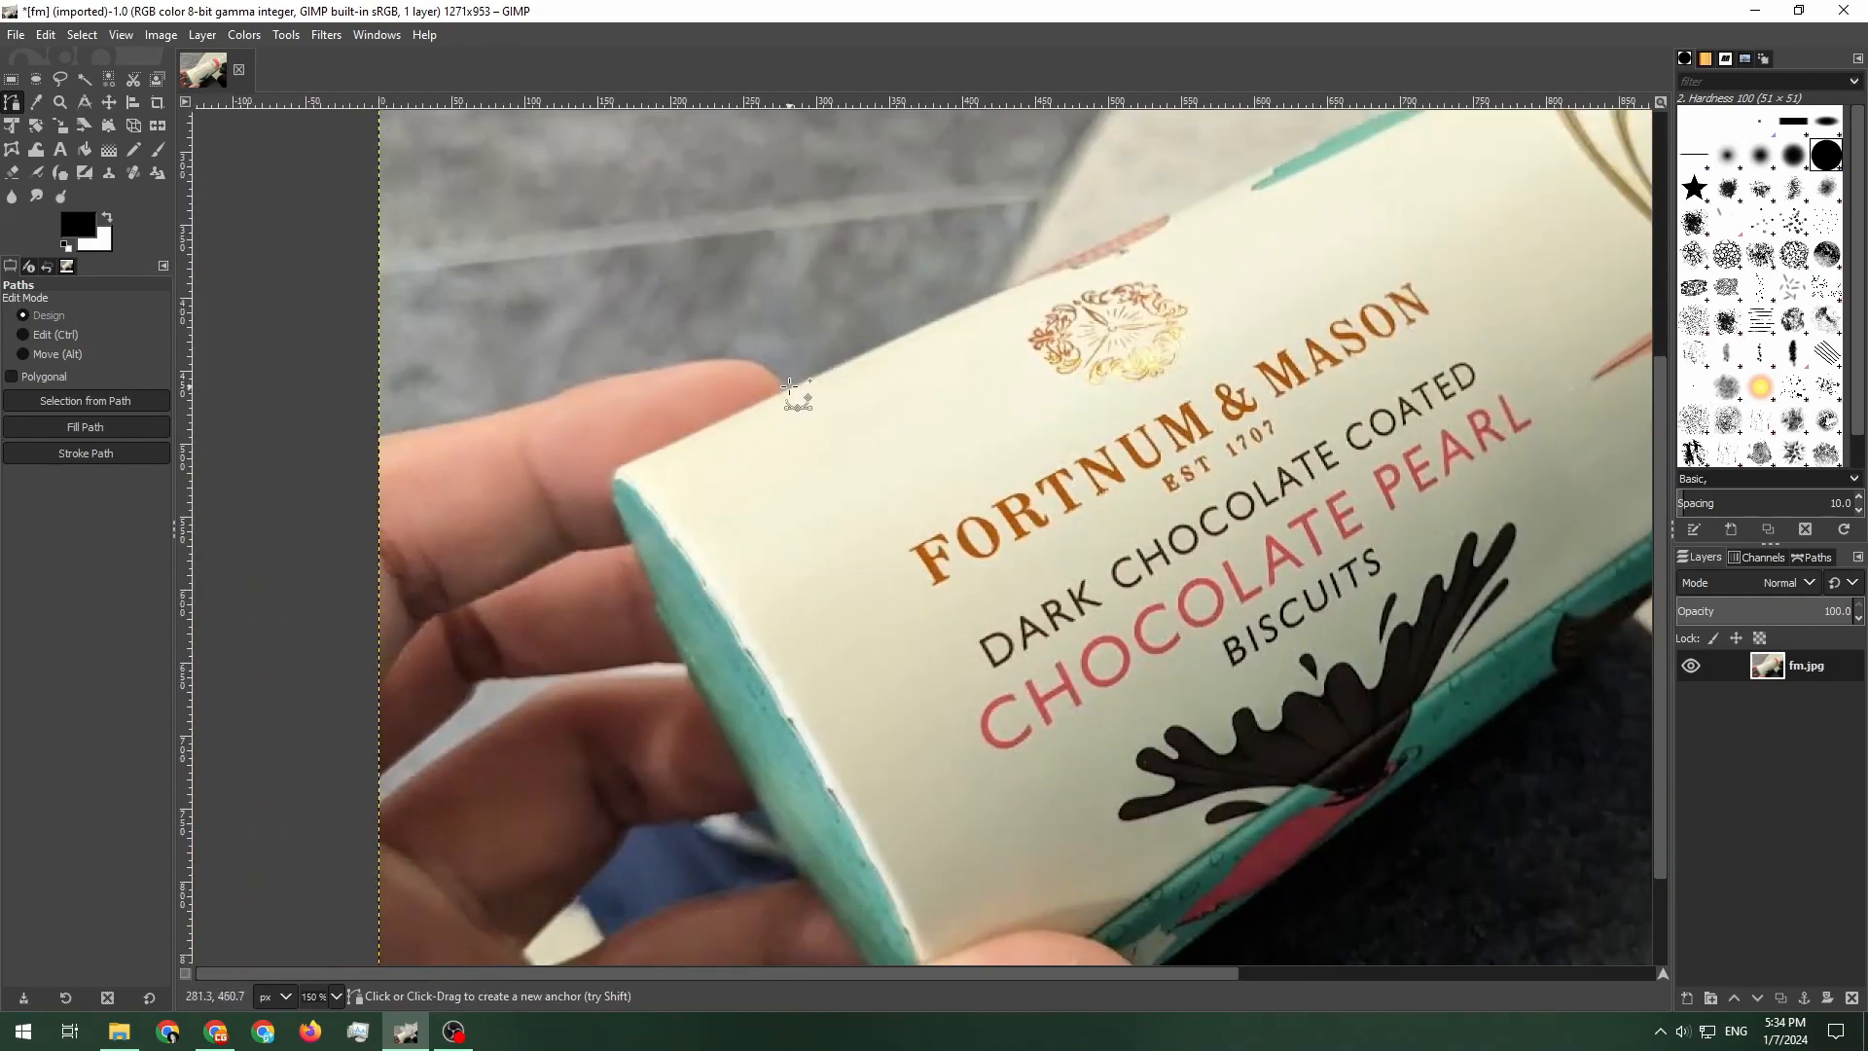
left_click(787, 389)
scroll(715, 370, "up", 4)
left_click_drag(830, 338, 707, 341)
left_click_drag(740, 343, 692, 347)
left_click_drag(772, 211, 708, 229)
left_click(386, 288)
left_click(237, 313)
scroll(649, 195, "down", 5)
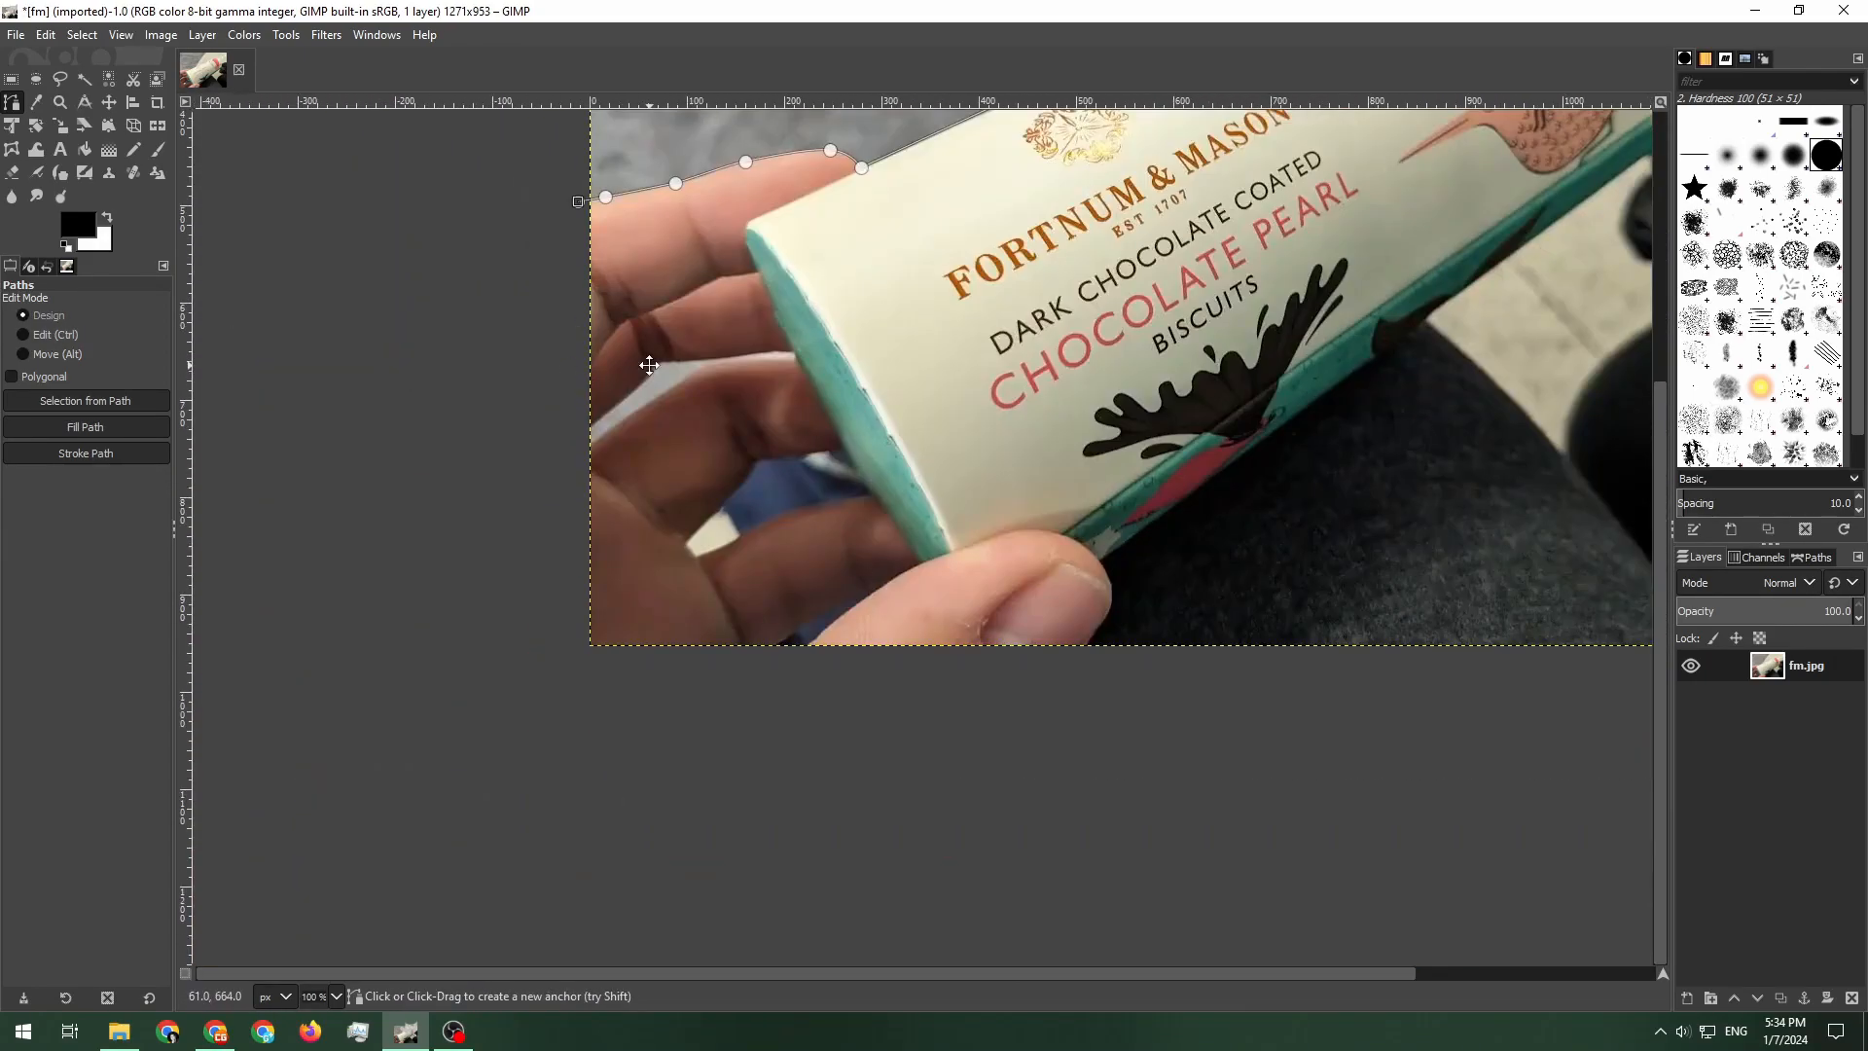
Continue the path around the thumb and the tube's rounded right end, closing it below the lower-left corner
left_click(555, 720)
left_click(1147, 699)
scroll(1090, 676, "up", 3)
left_click(834, 585)
scroll(915, 444, "up", 2)
left_click_drag(900, 394, 888, 208)
left_click(767, 695)
key("ctrl+z")
left_click_drag(819, 590, 869, 497)
left_click_drag(837, 750, 779, 658)
left_click_drag(899, 375, 899, 266)
left_click_drag(899, 263, 944, 513)
left_click(882, 476)
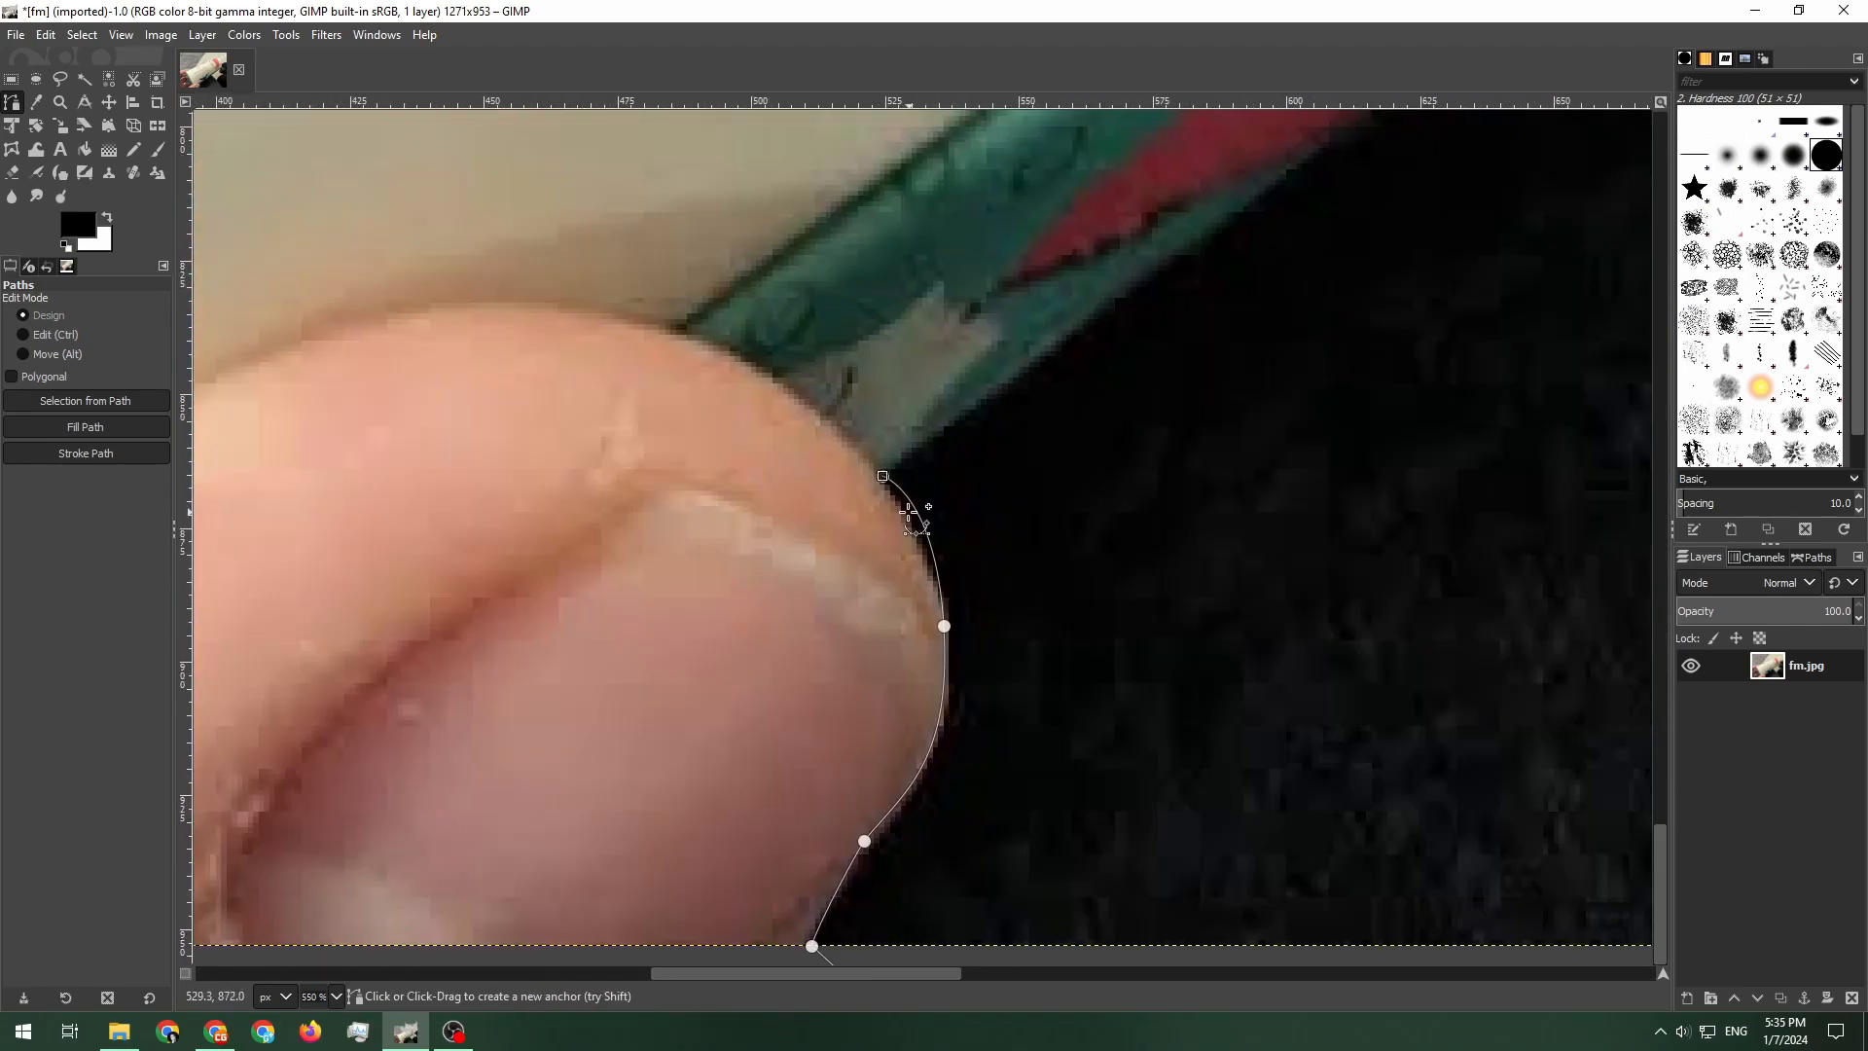
scroll(918, 508, "down", 5)
scroll(856, 375, "up", 5)
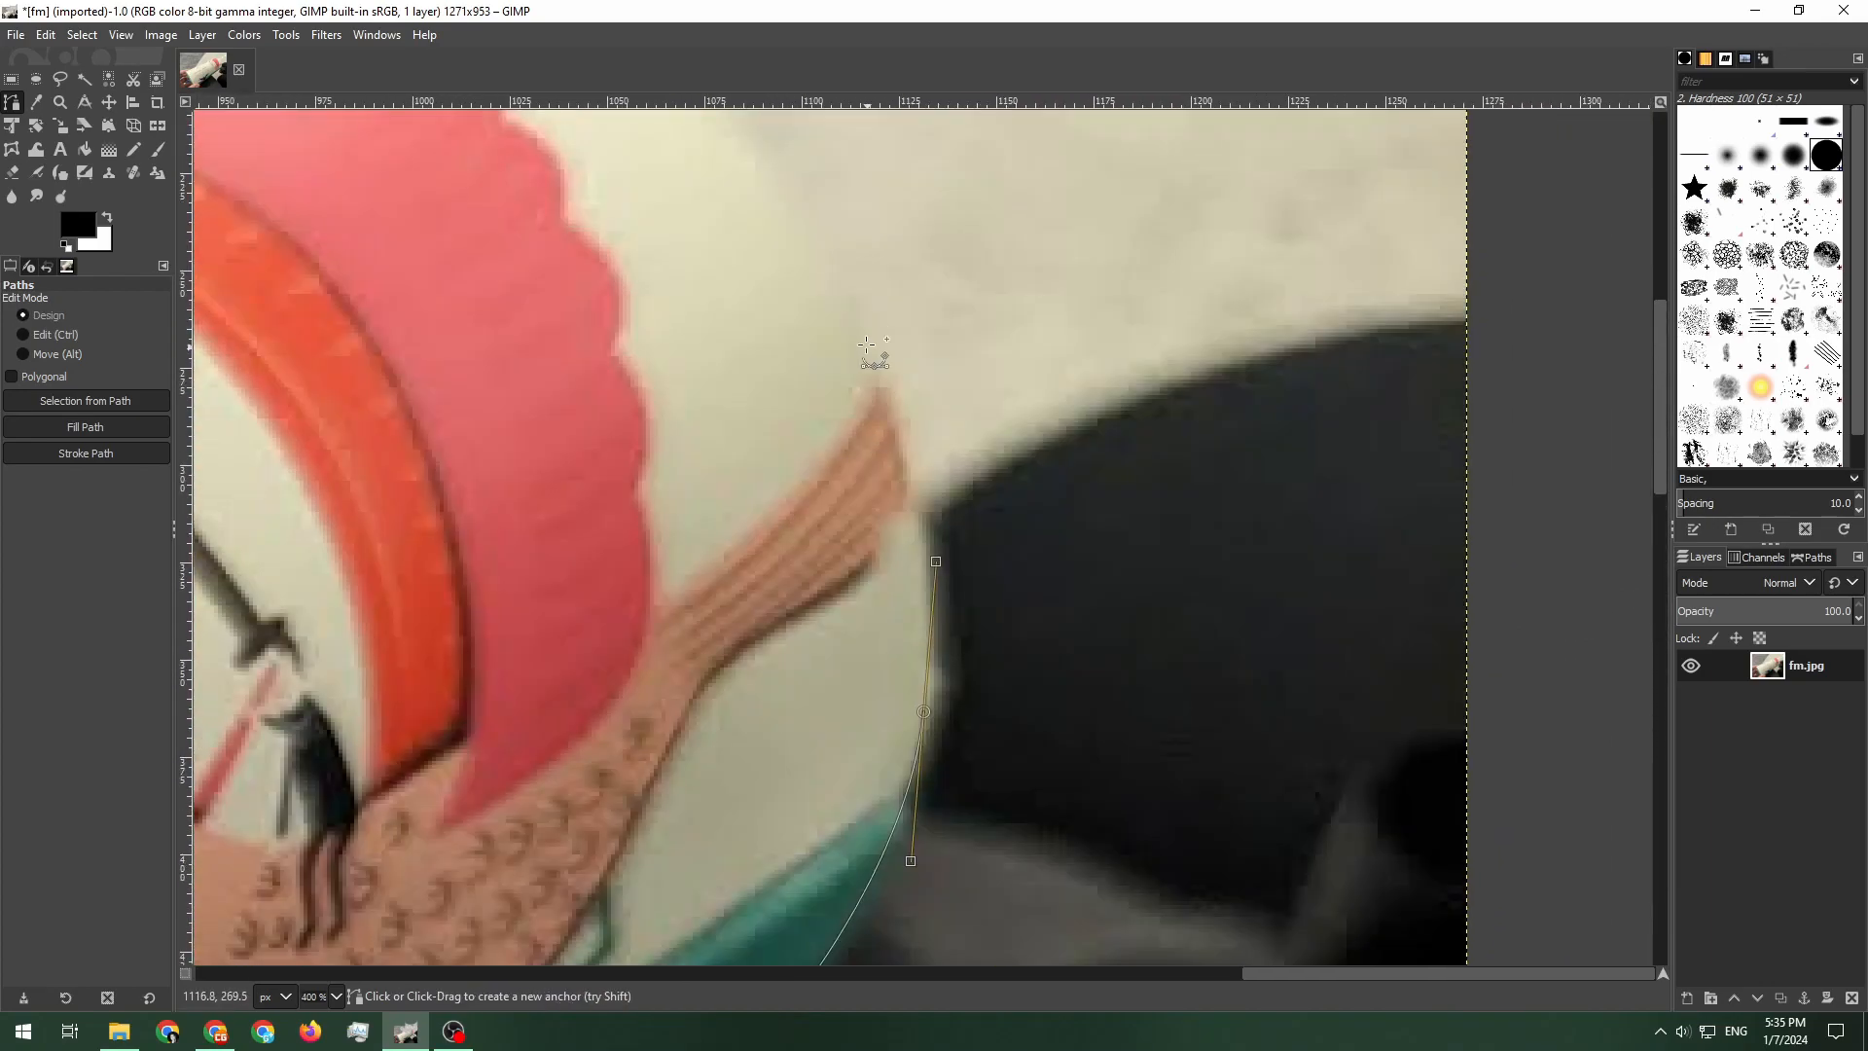
left_click_drag(864, 333, 817, 260)
left_click_drag(827, 263, 983, 632)
left_click_drag(827, 439, 807, 424)
left_click(773, 400, "ctrl")
scroll(884, 502, "down", 6)
left_click_drag(697, 626, 874, 504)
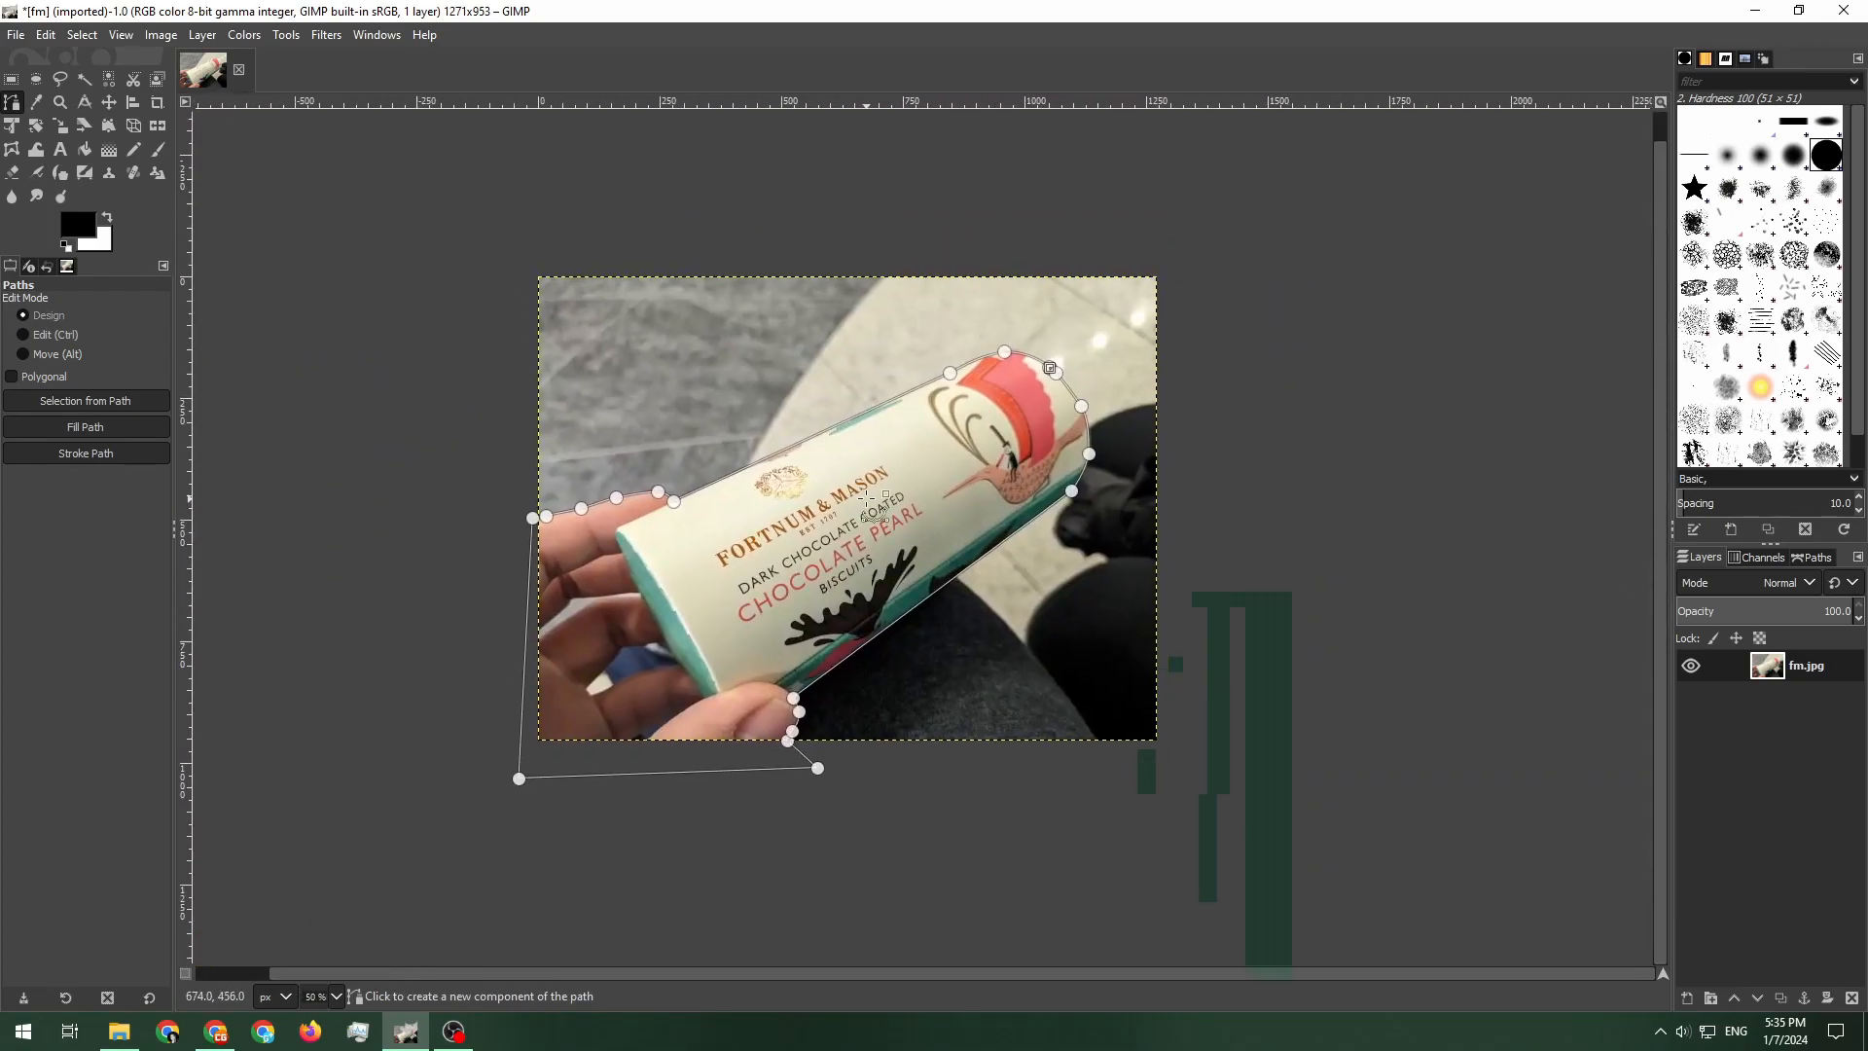
Convert the path to a selection, copy it and paste it as a new layer
scroll(879, 502, "up", 1)
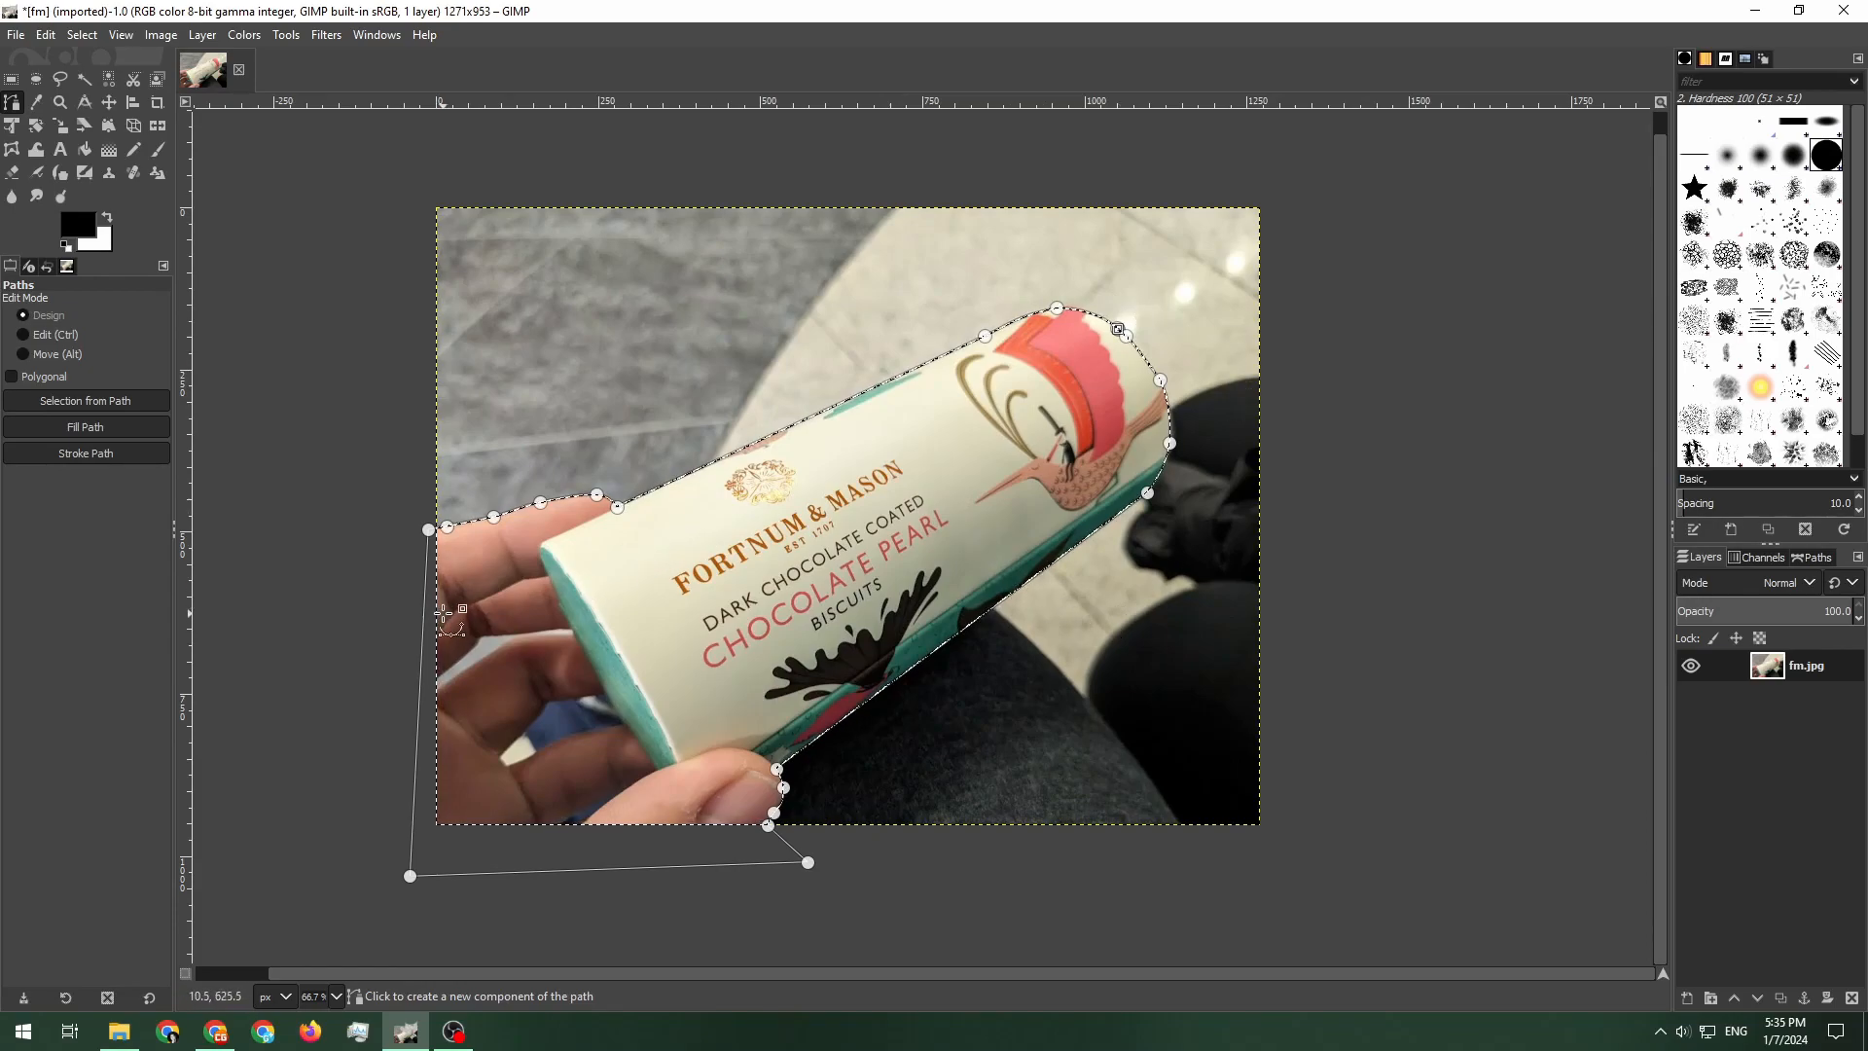
left_click(76, 400)
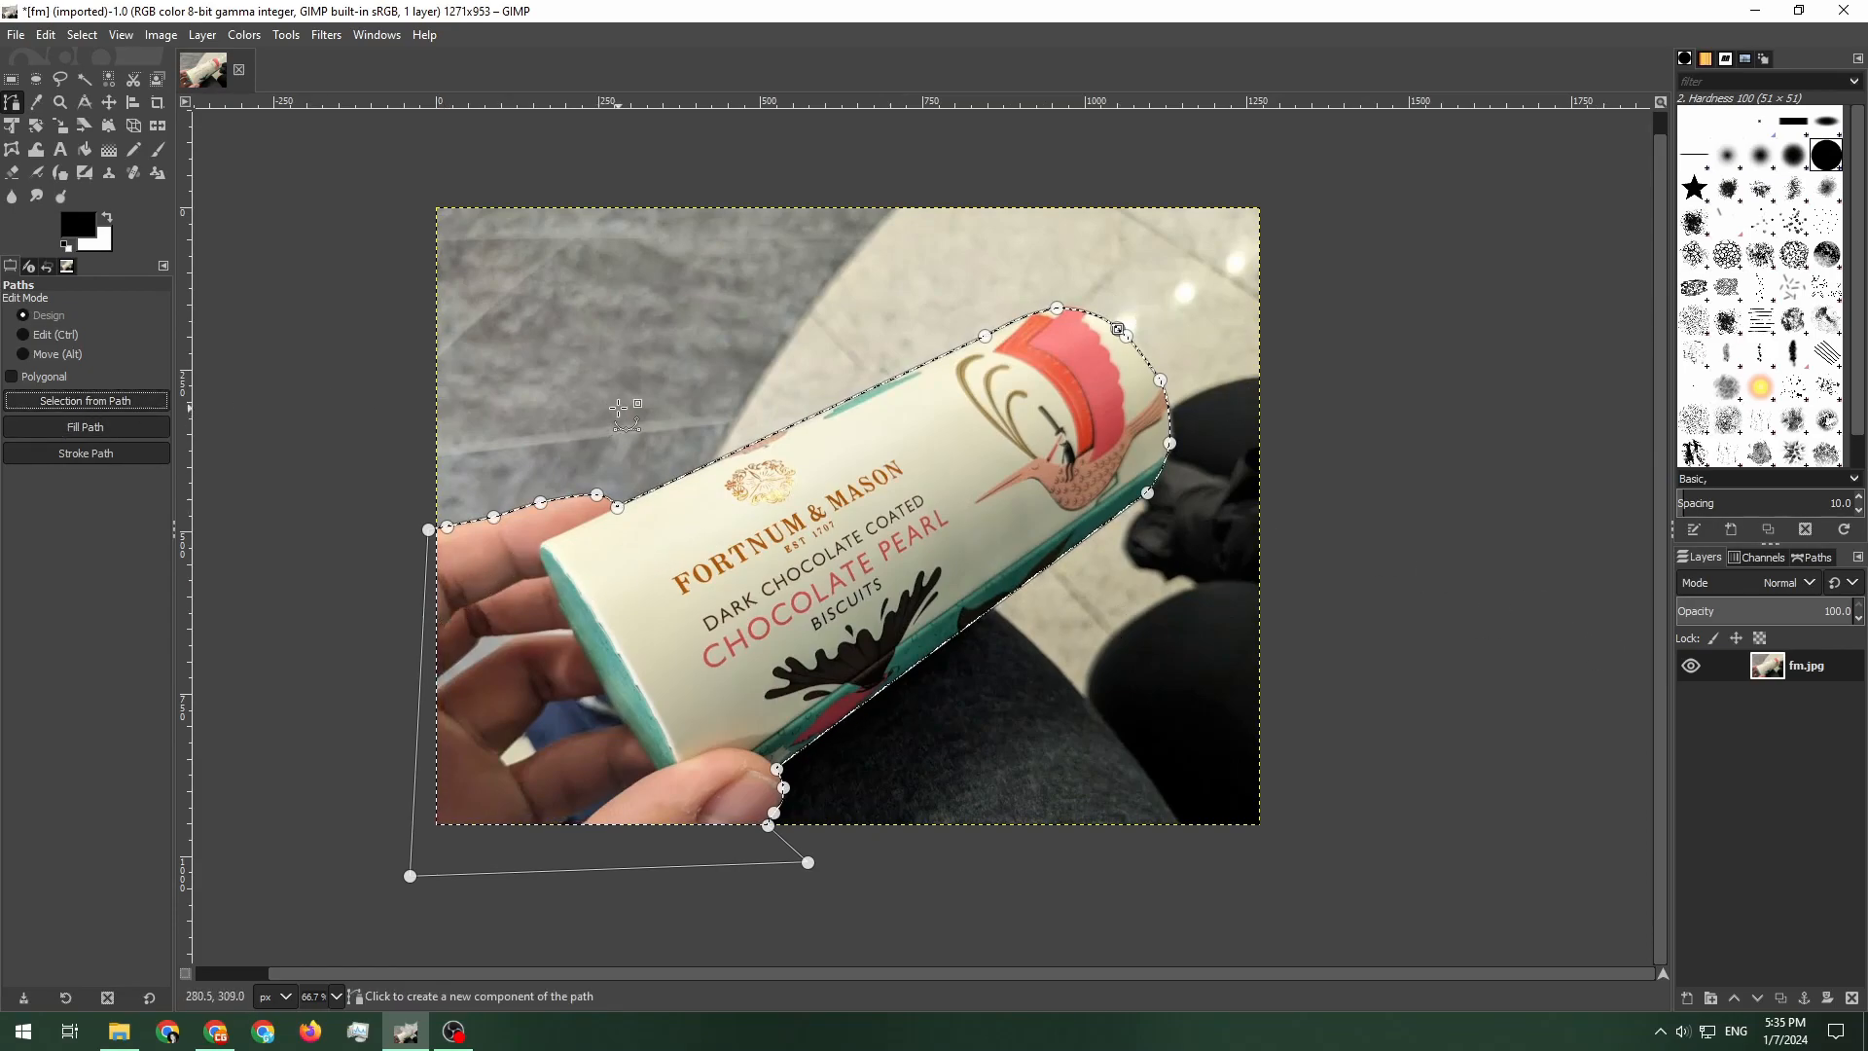
key("ctrl+c")
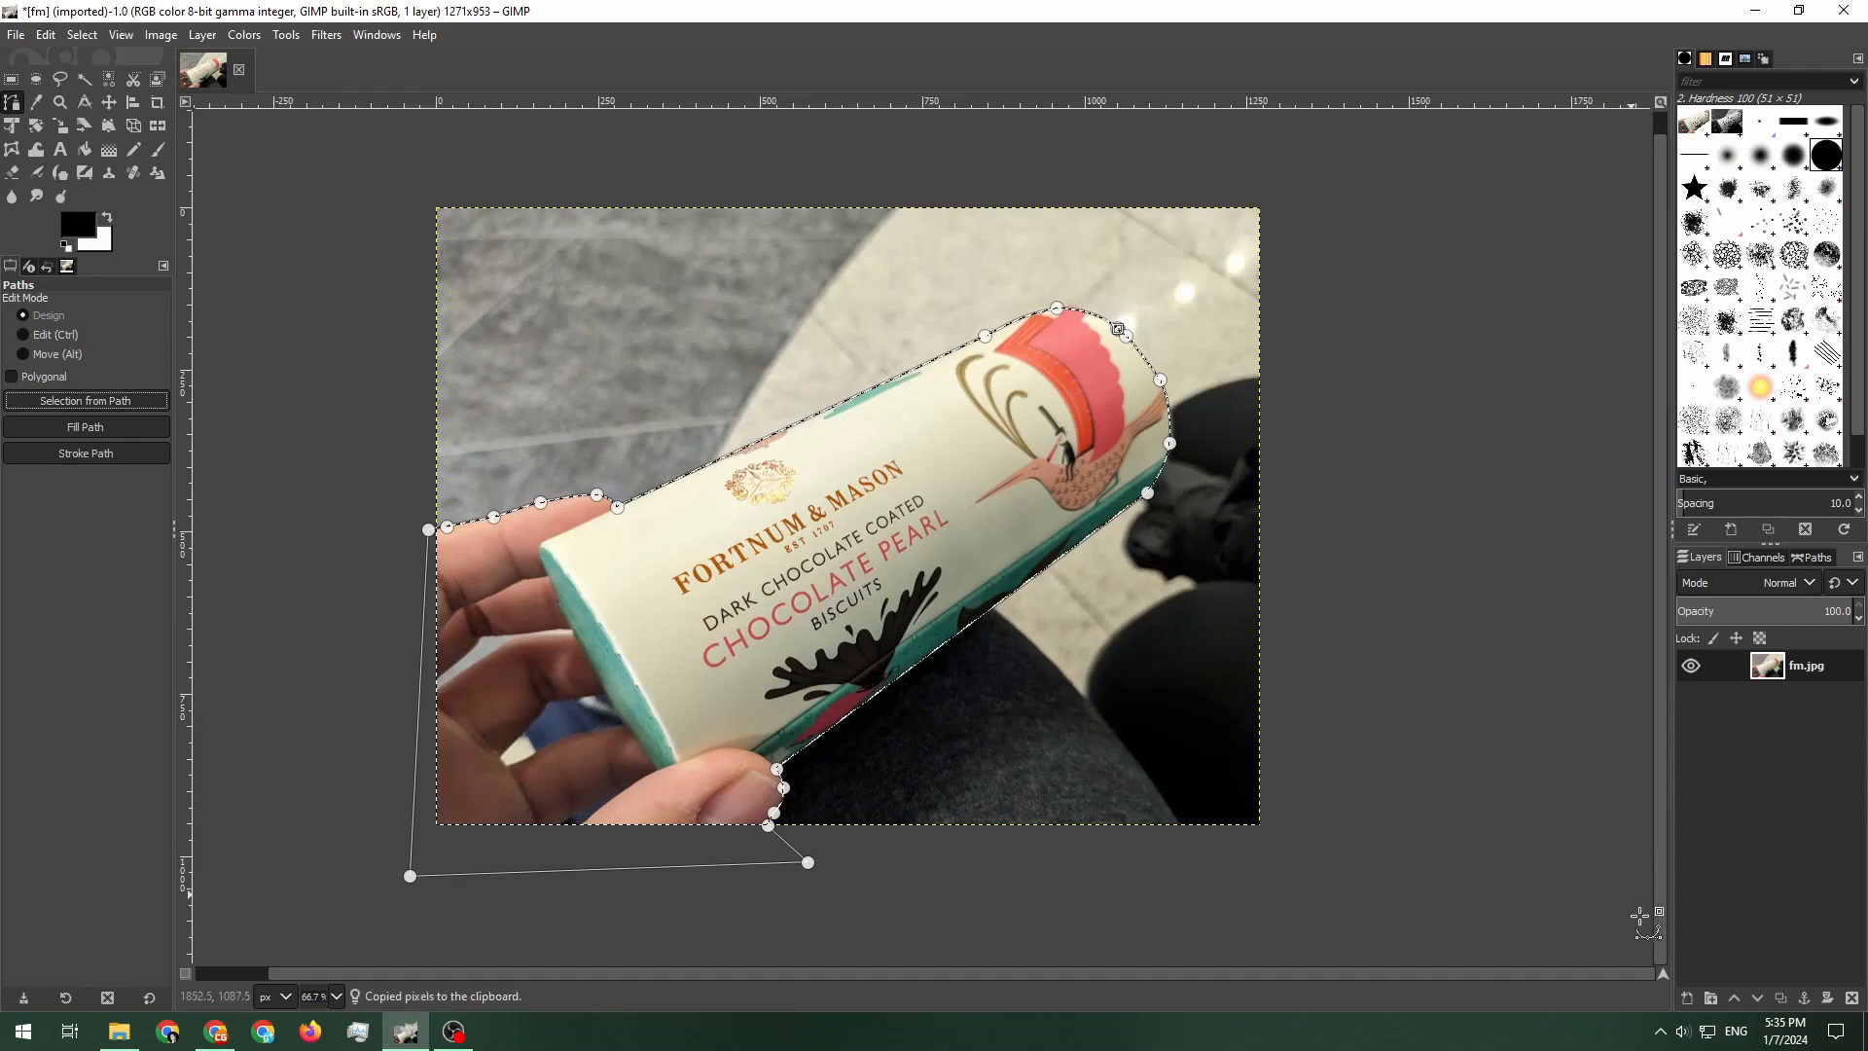
left_click(1687, 998)
left_click(1805, 978)
key("ctrl+v")
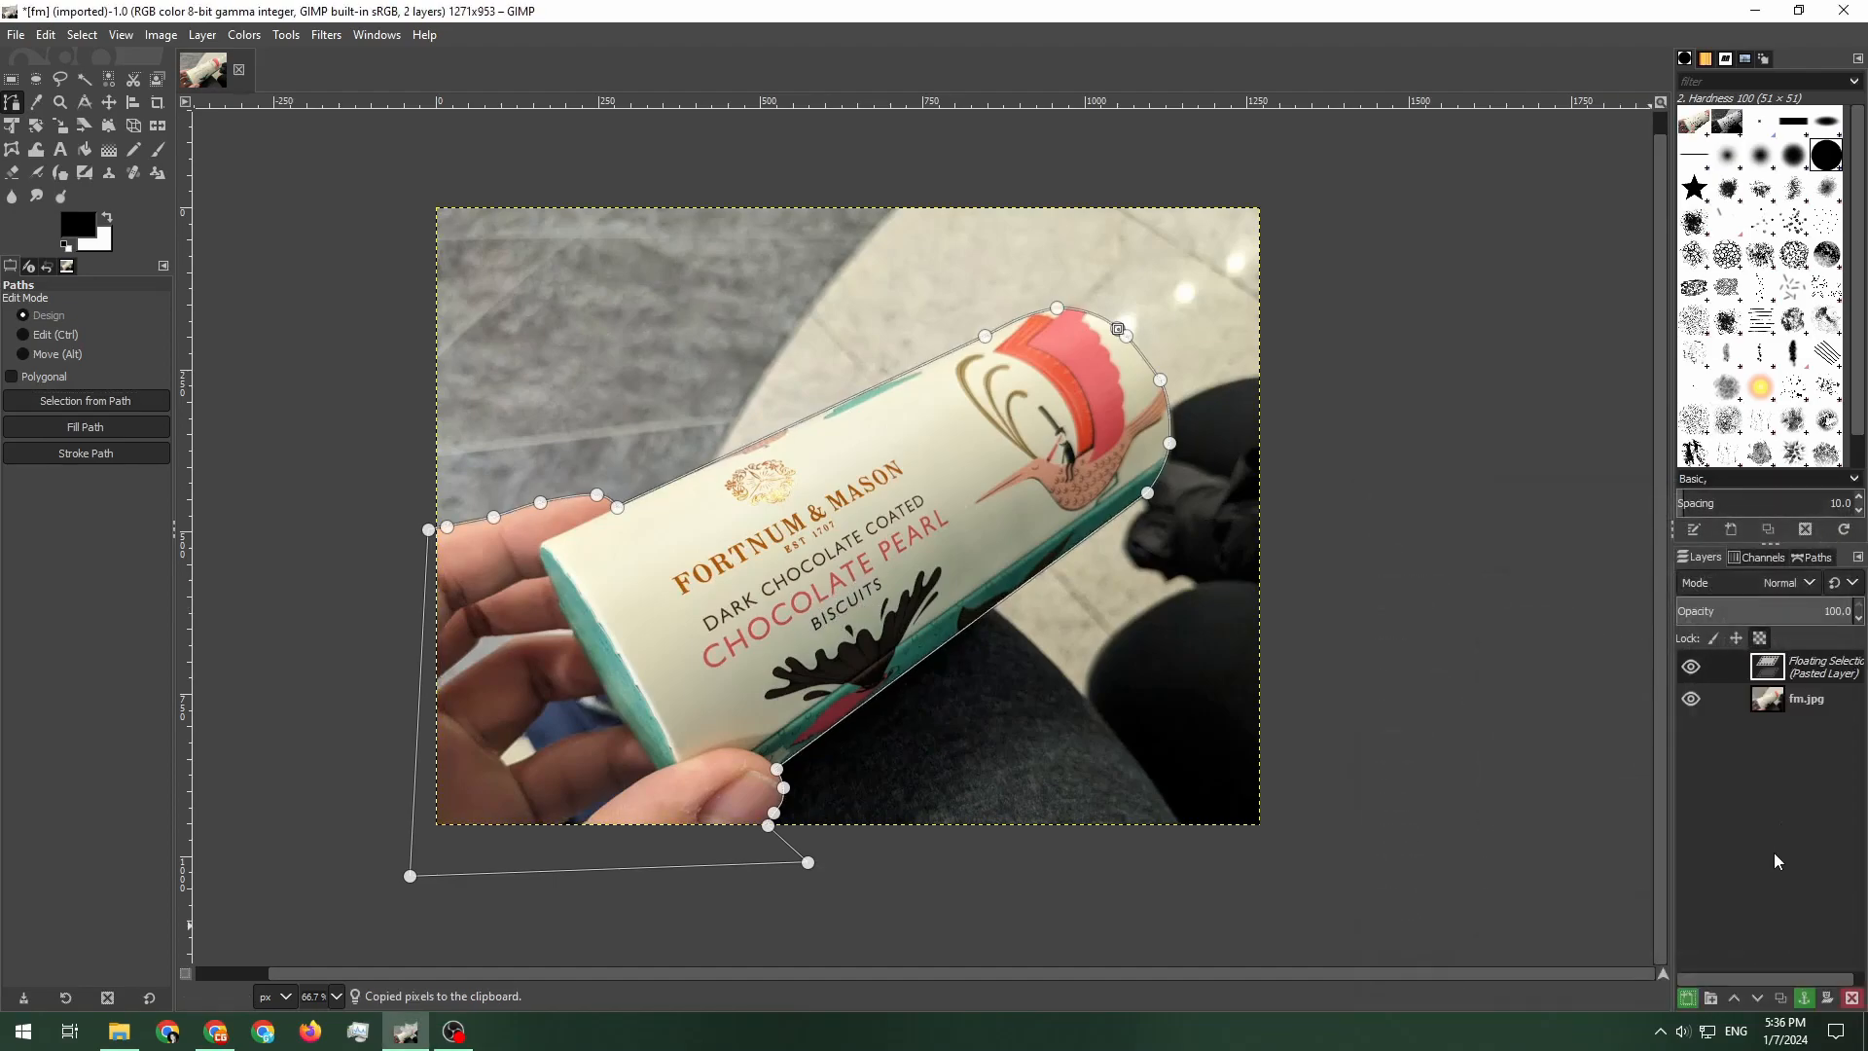
left_click(1687, 998)
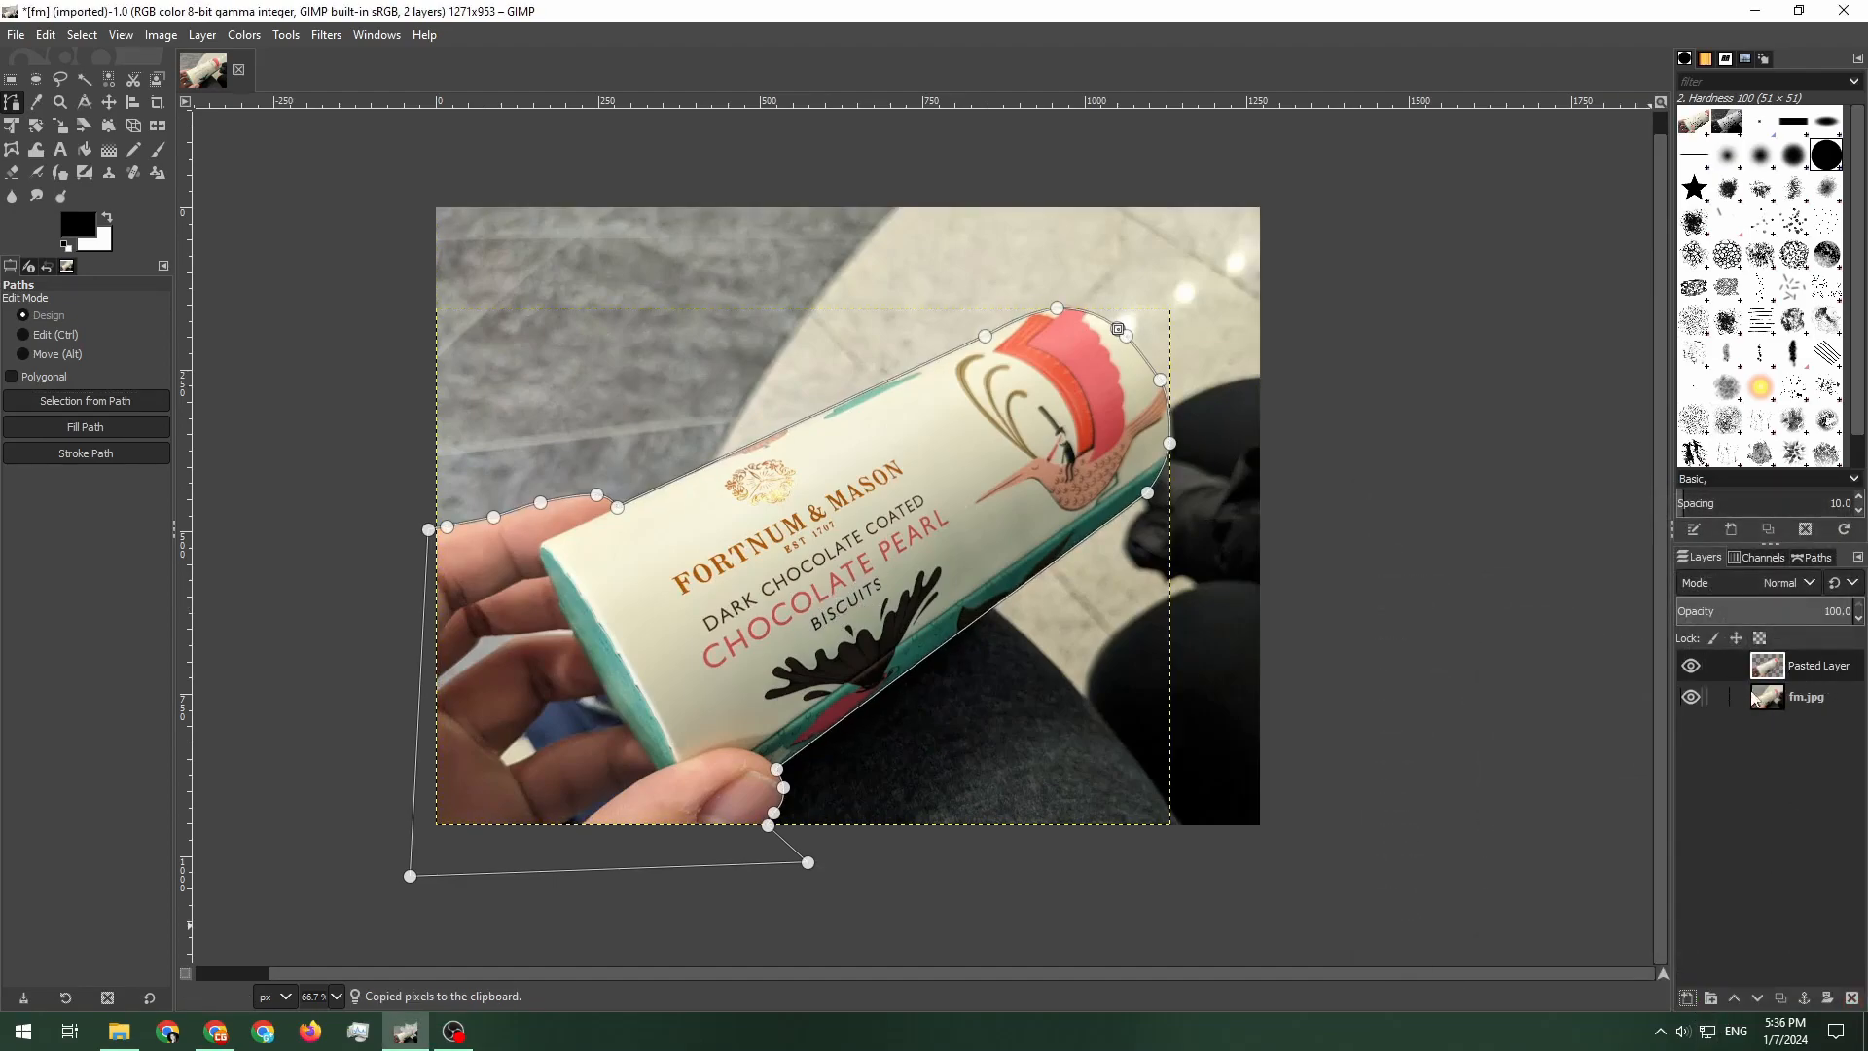
Apply a Gaussian Blur of size 5.36 to the original fm.jpg layer
left_click(1691, 699)
left_click(1691, 699)
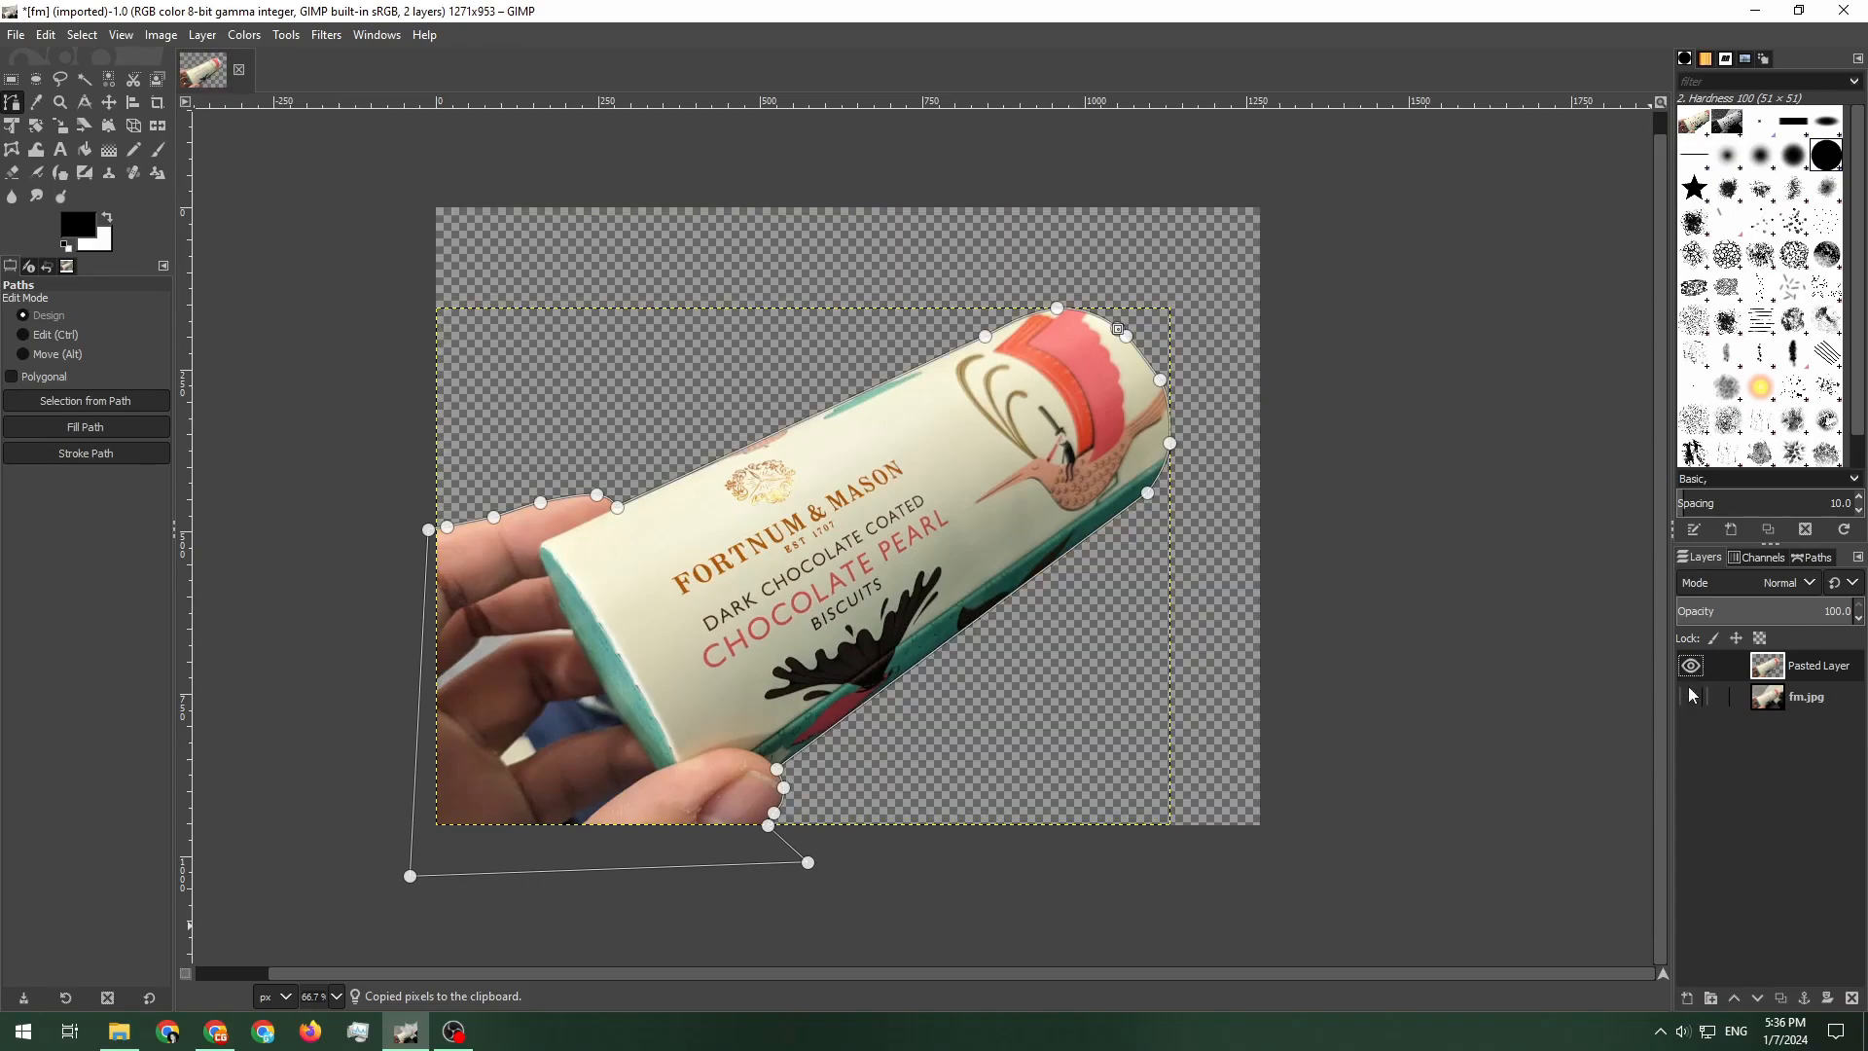
key("r")
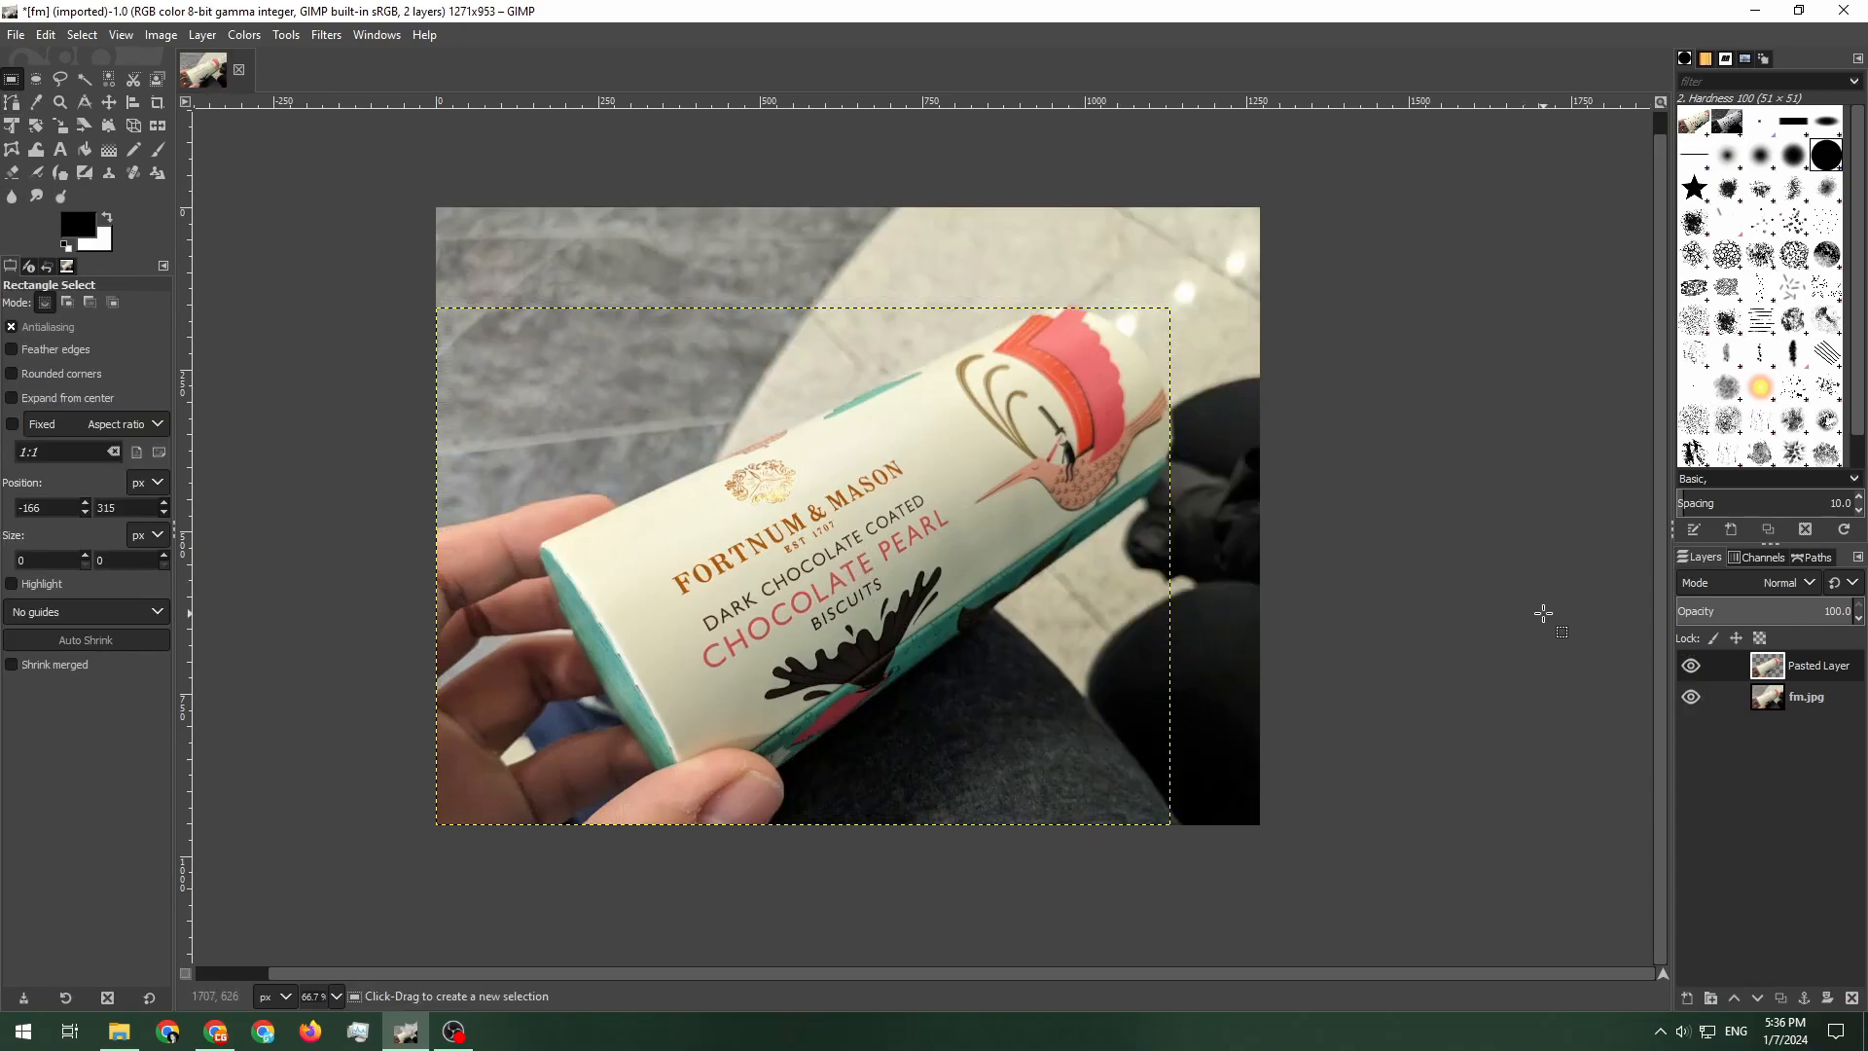
left_click(1806, 697)
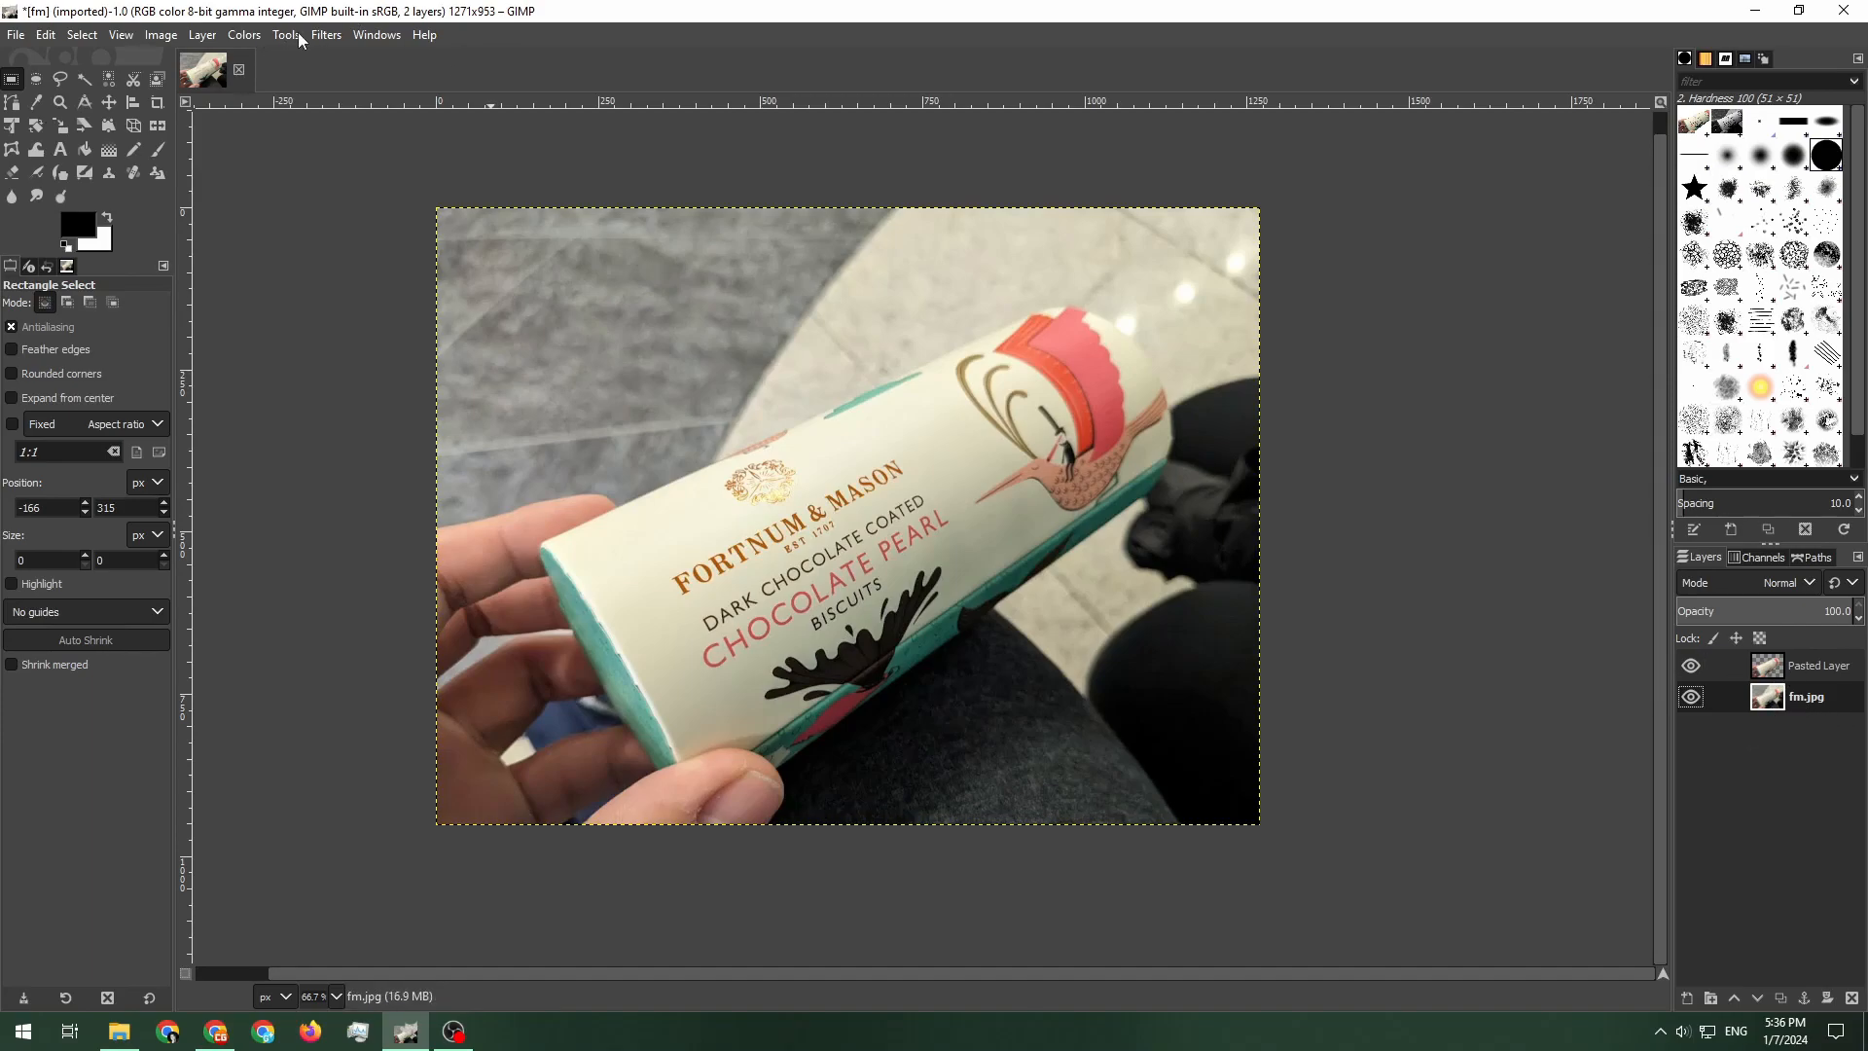
left_click(326, 35)
mouse_move(420, 144)
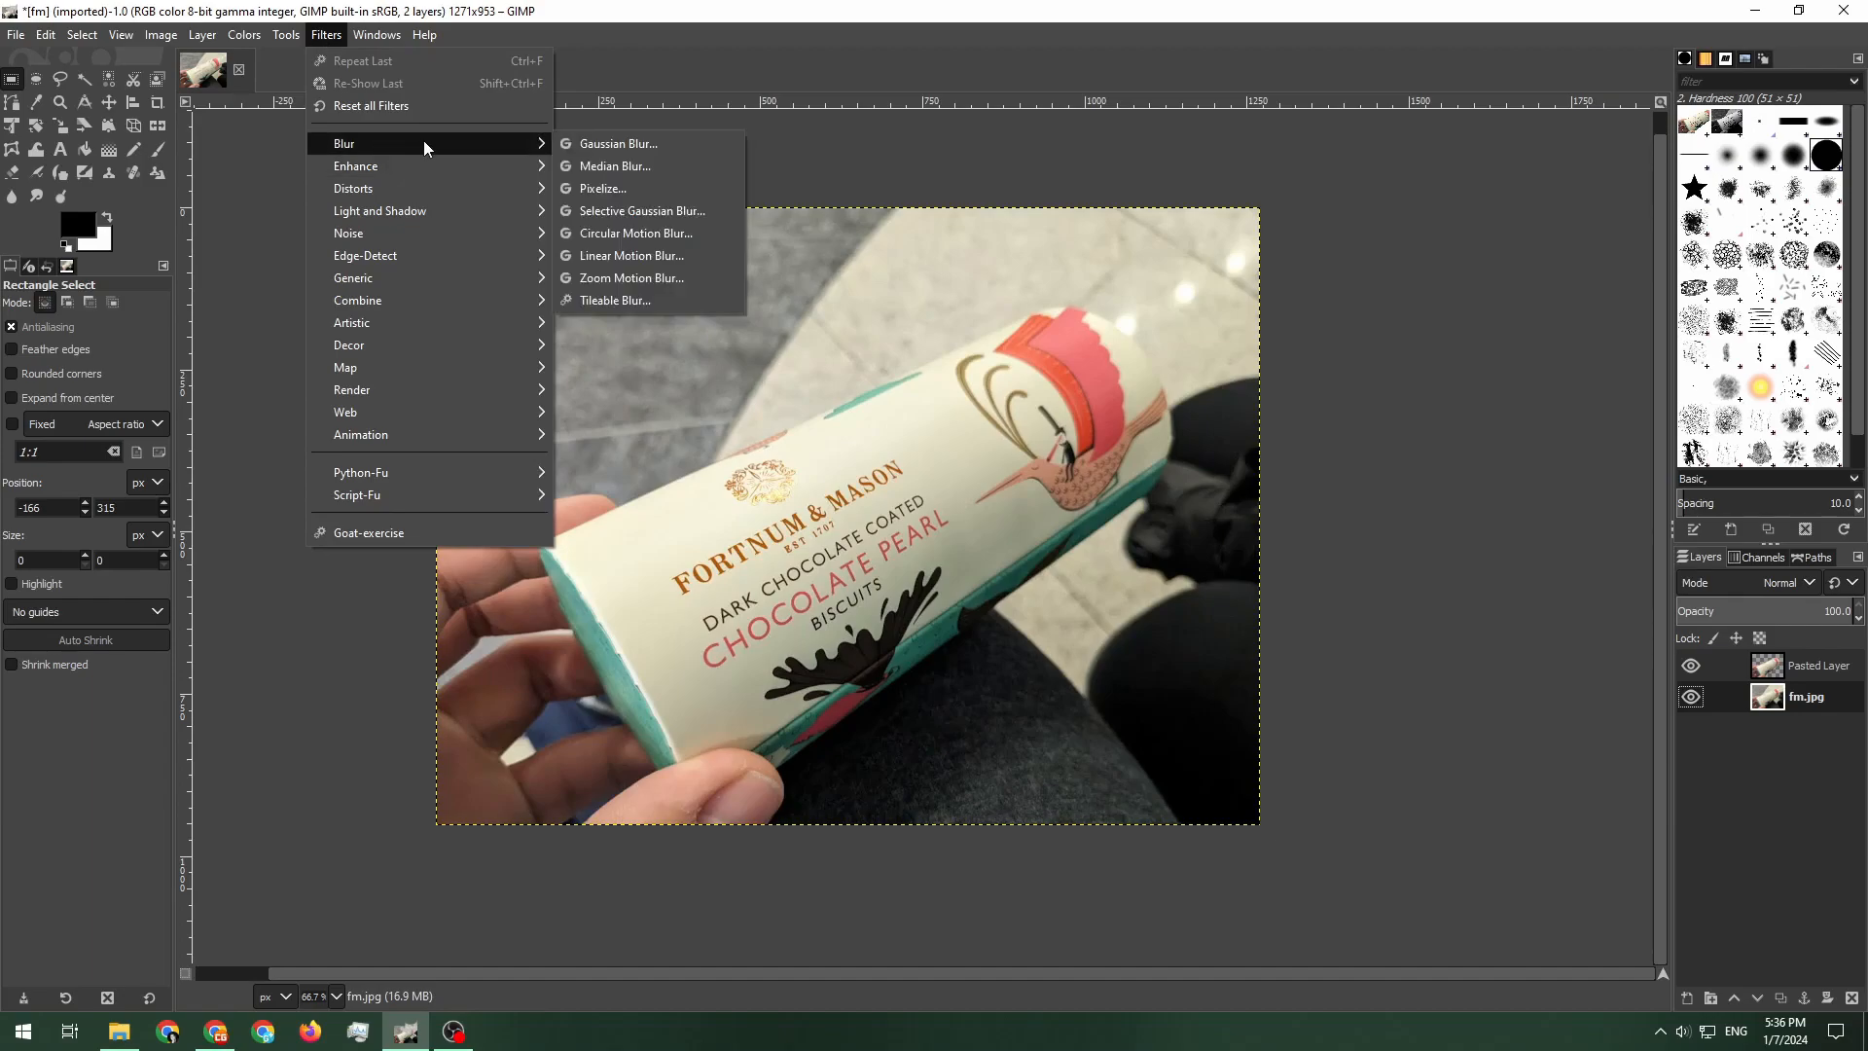
left_click(639, 149)
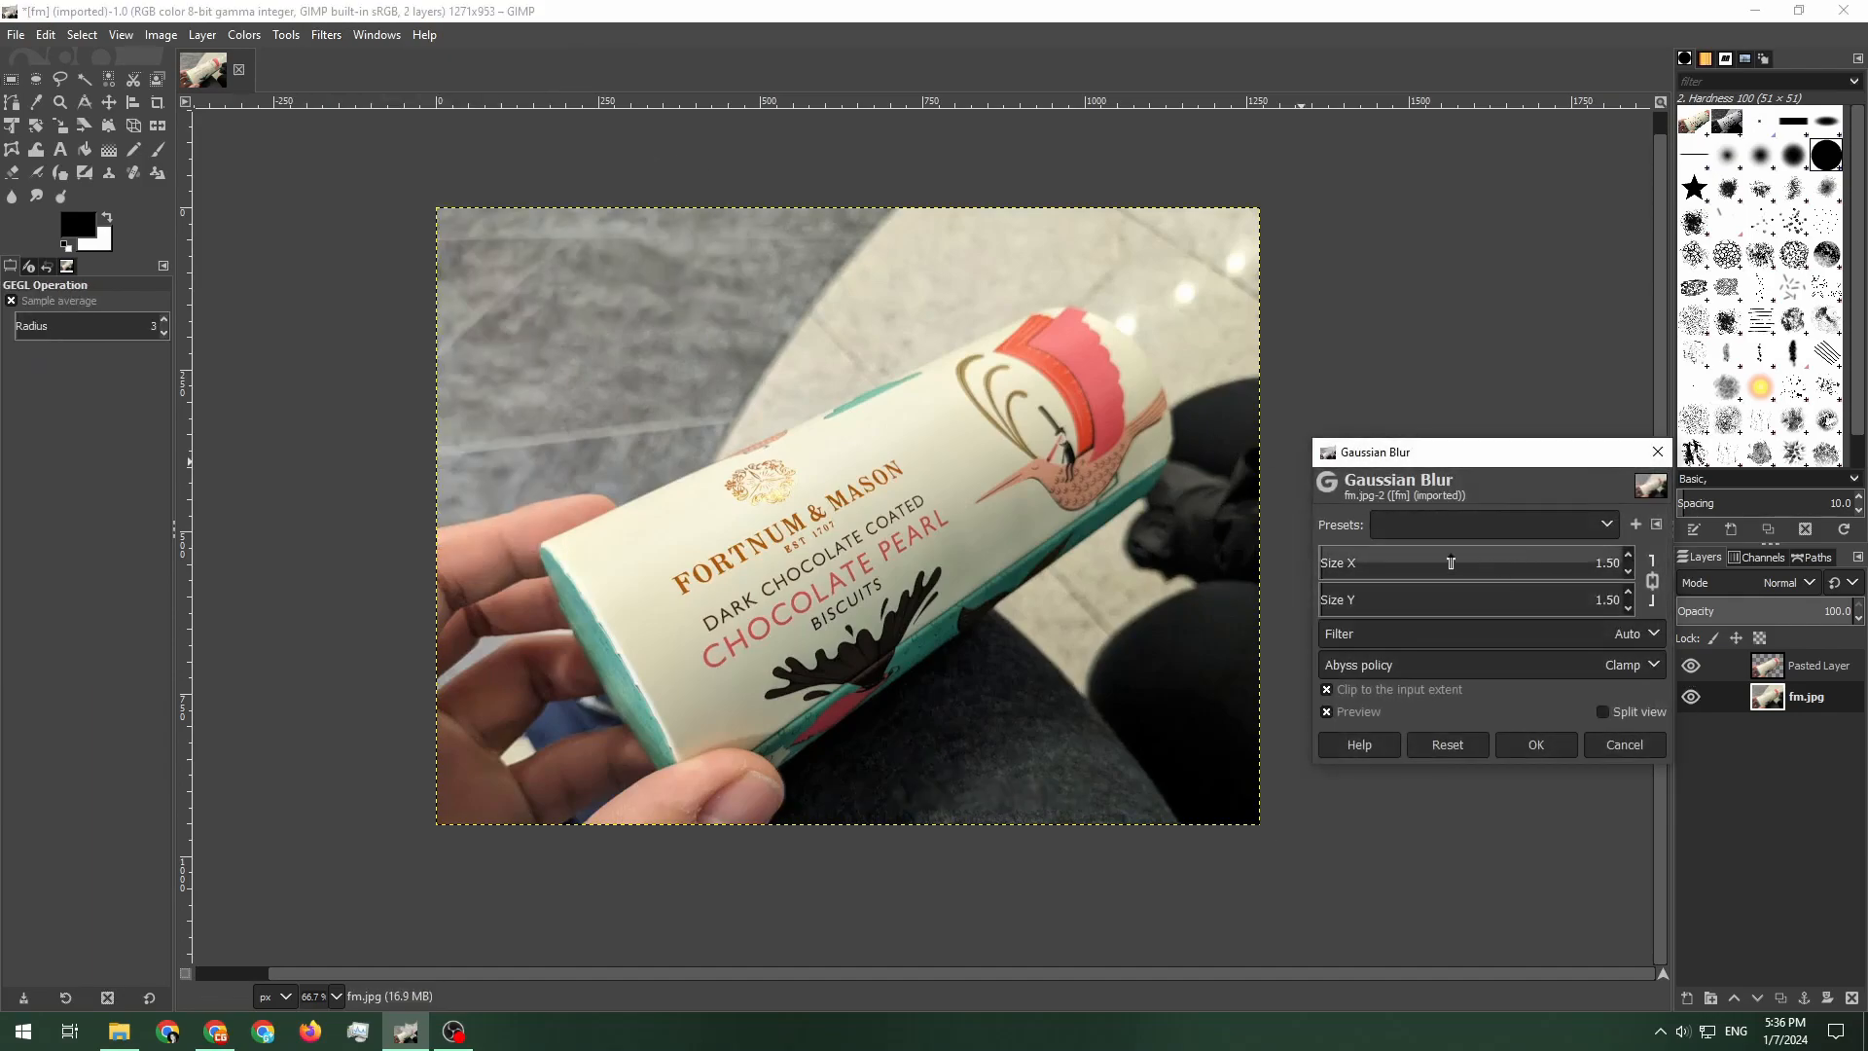
mouse_move(1330, 562)
left_mouse_down()
mouse_move(1357, 554)
mouse_move(1313, 556)
mouse_move(1334, 556)
left_mouse_up()
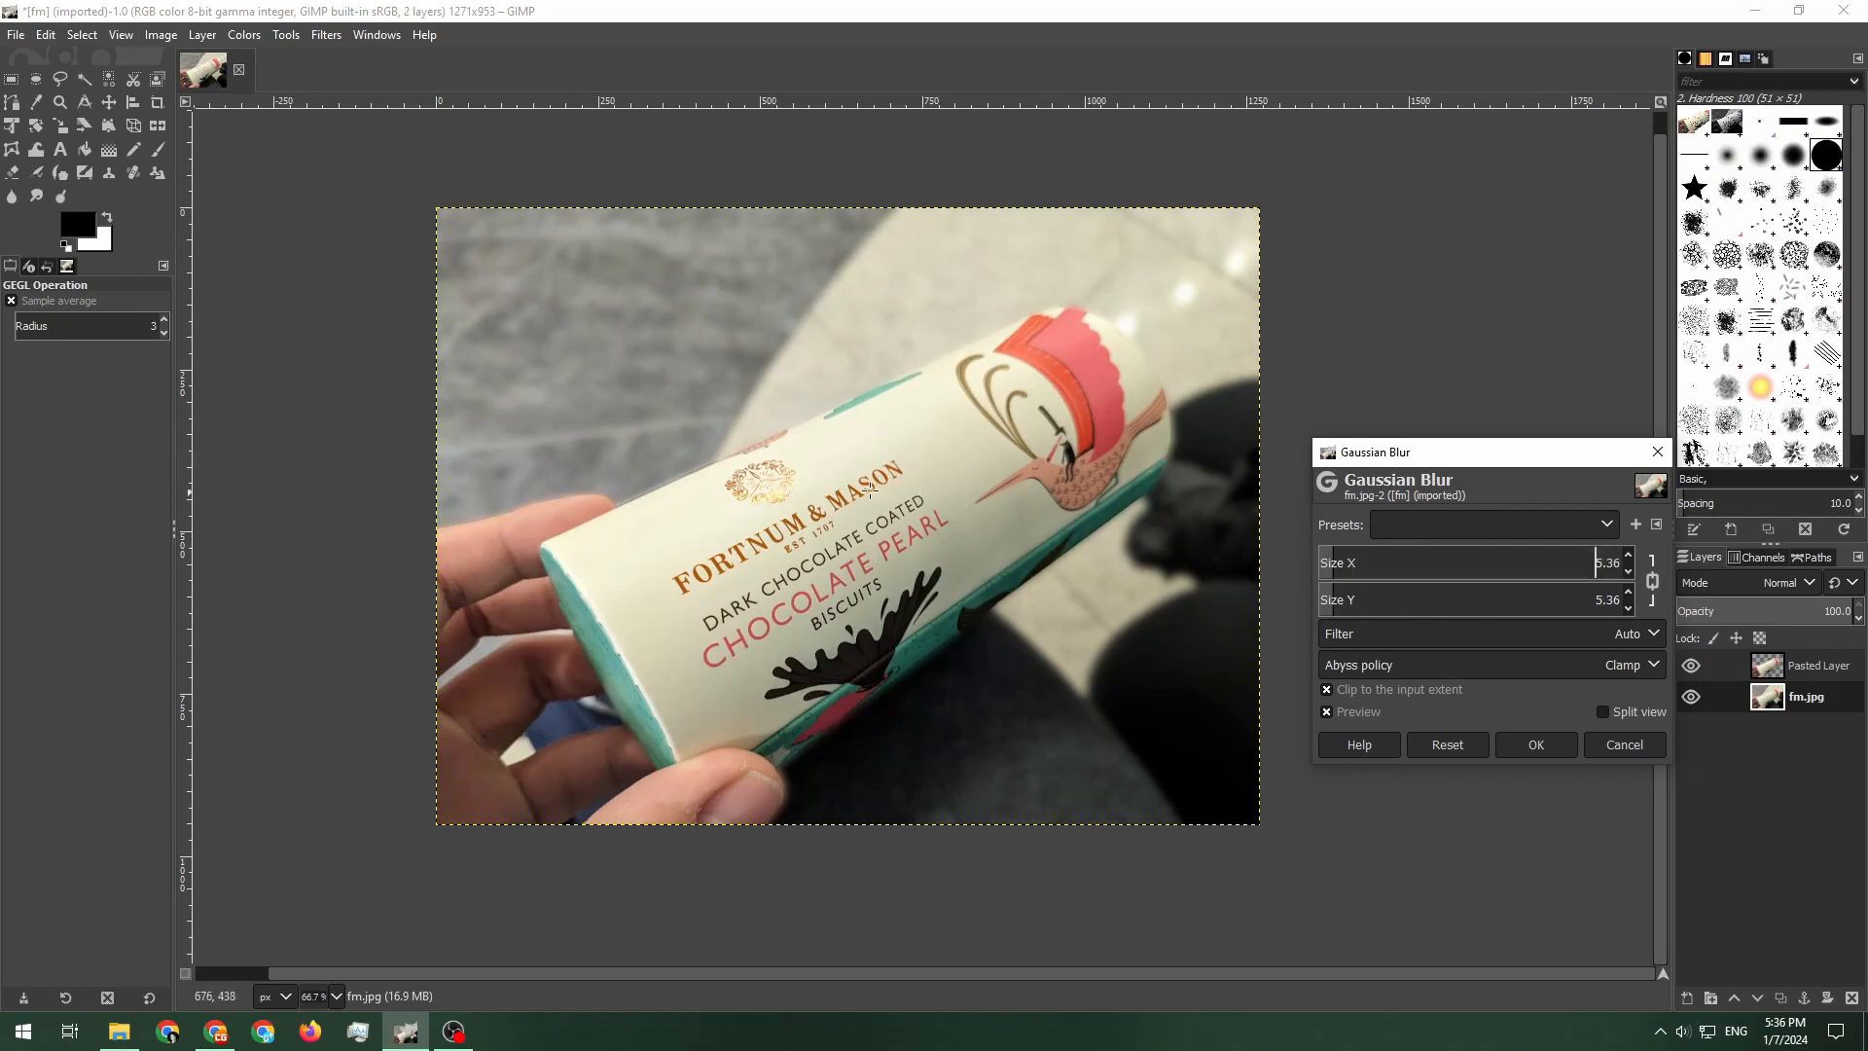
left_click(1538, 744)
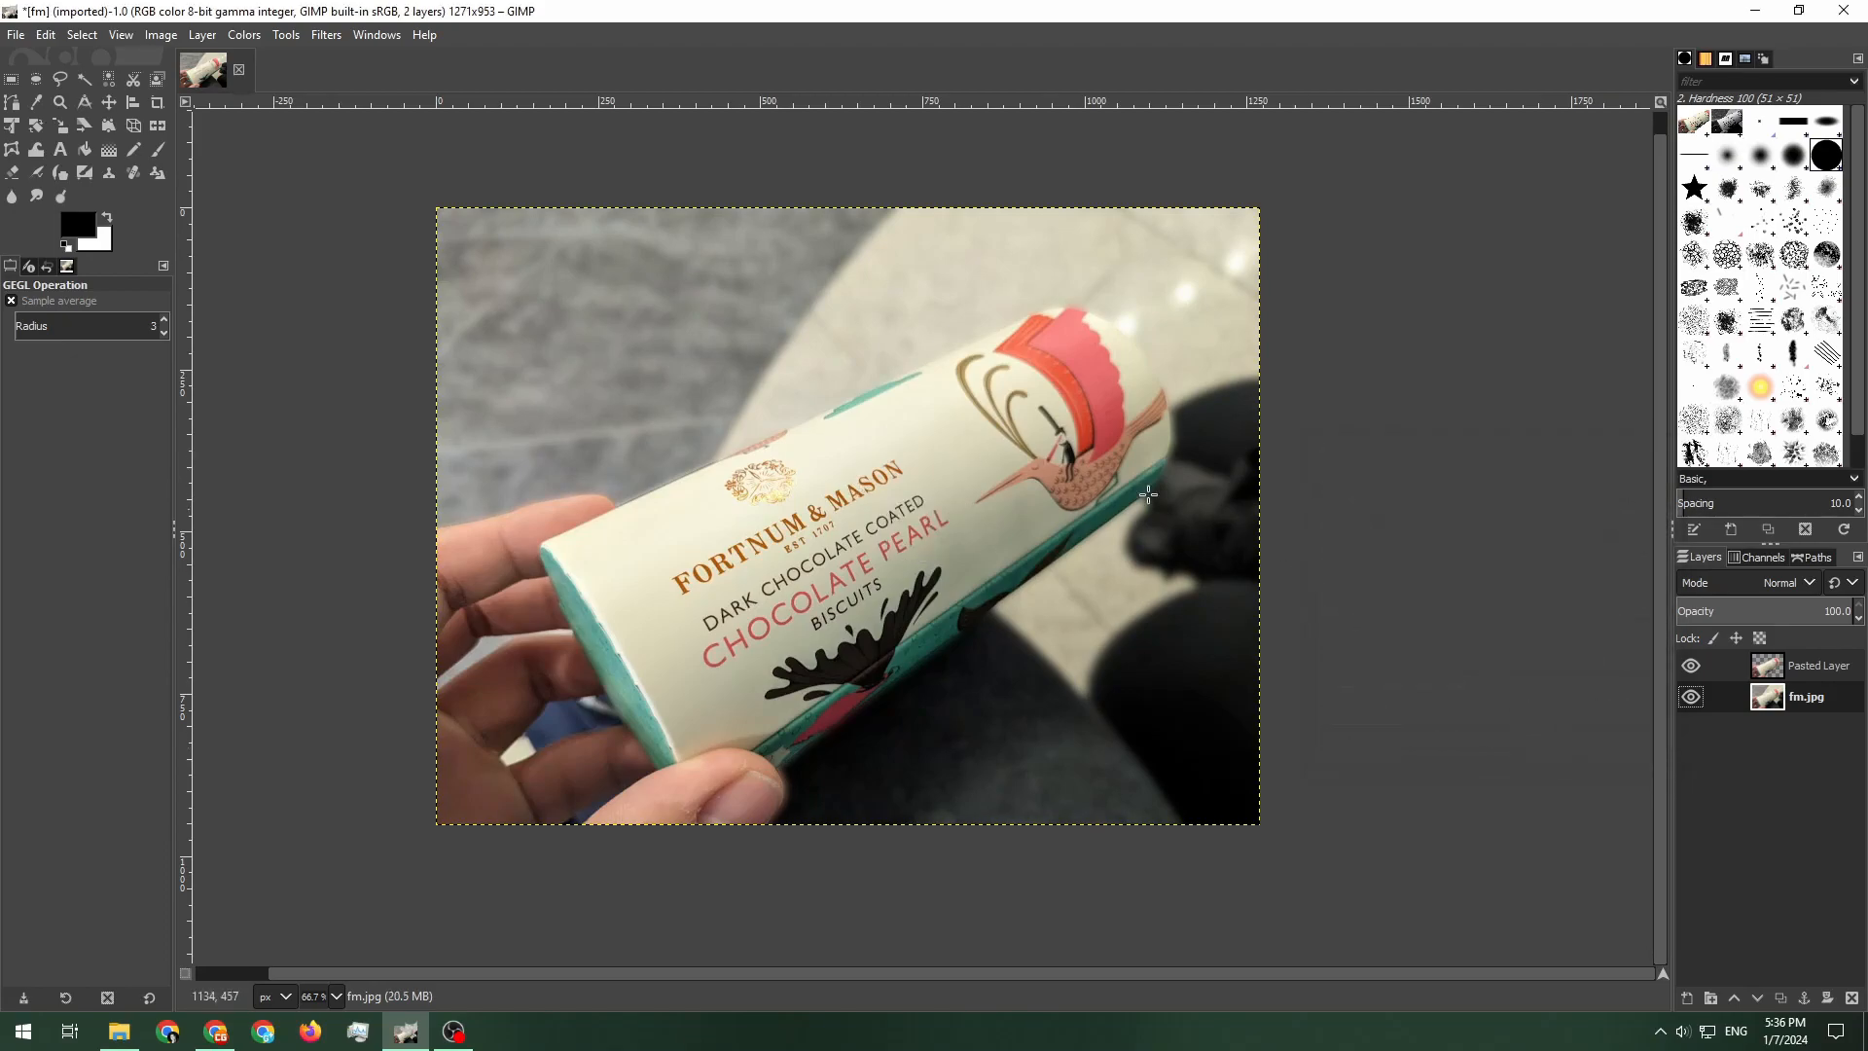
Add the text LONDON above the tube in the He's Dead Jim font and set its size to 300 px
left_click(1791, 668)
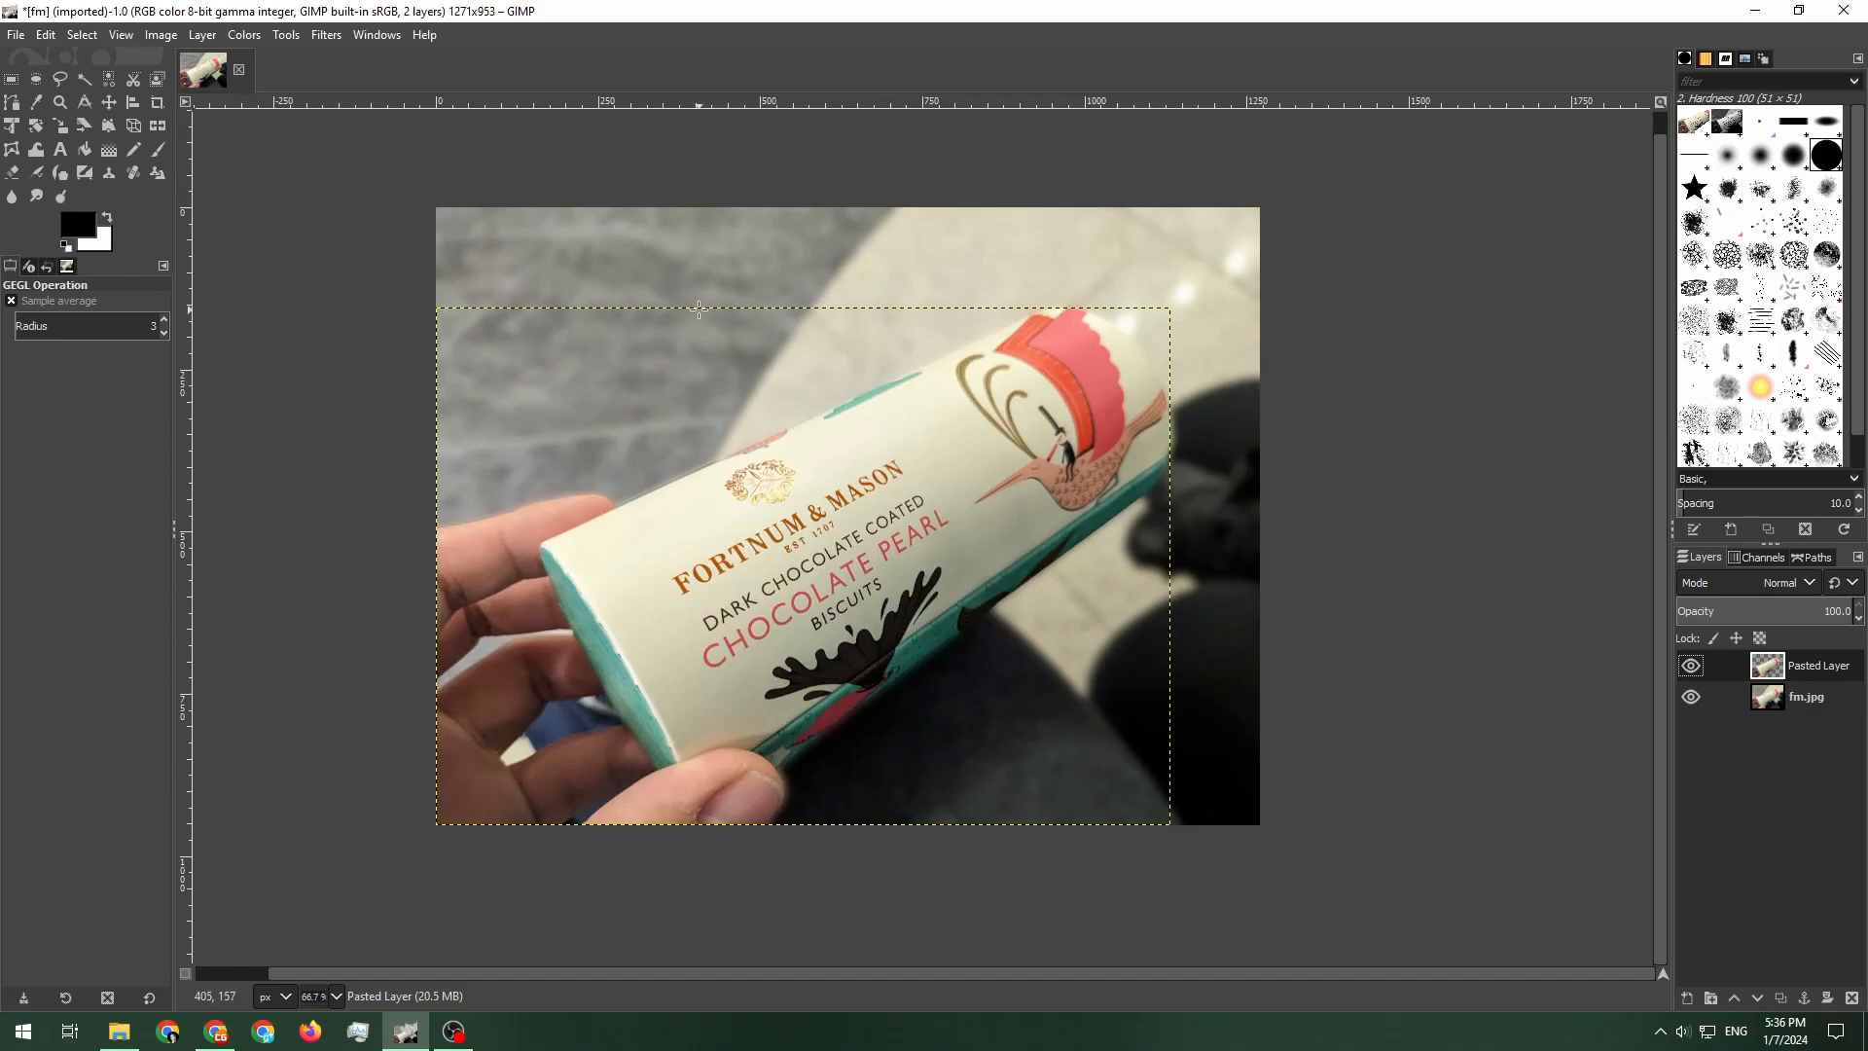
left_click(62, 149)
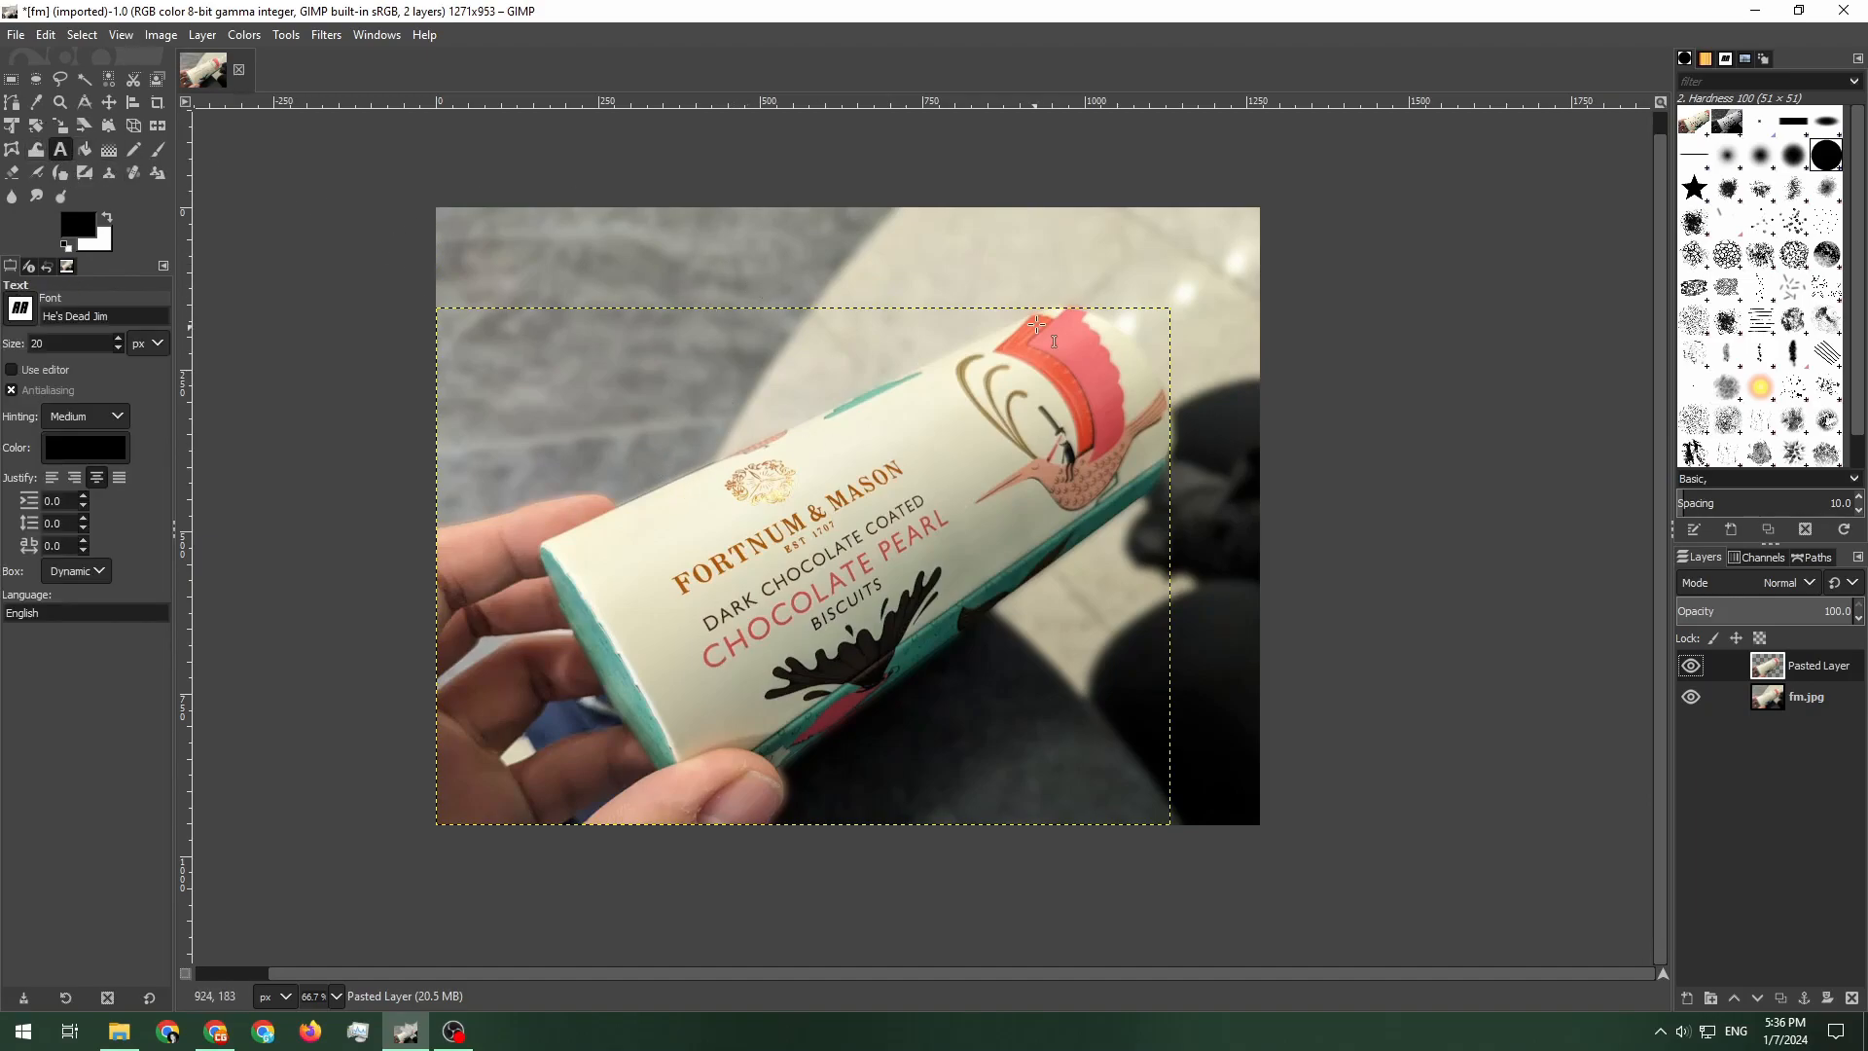
left_click(648, 421)
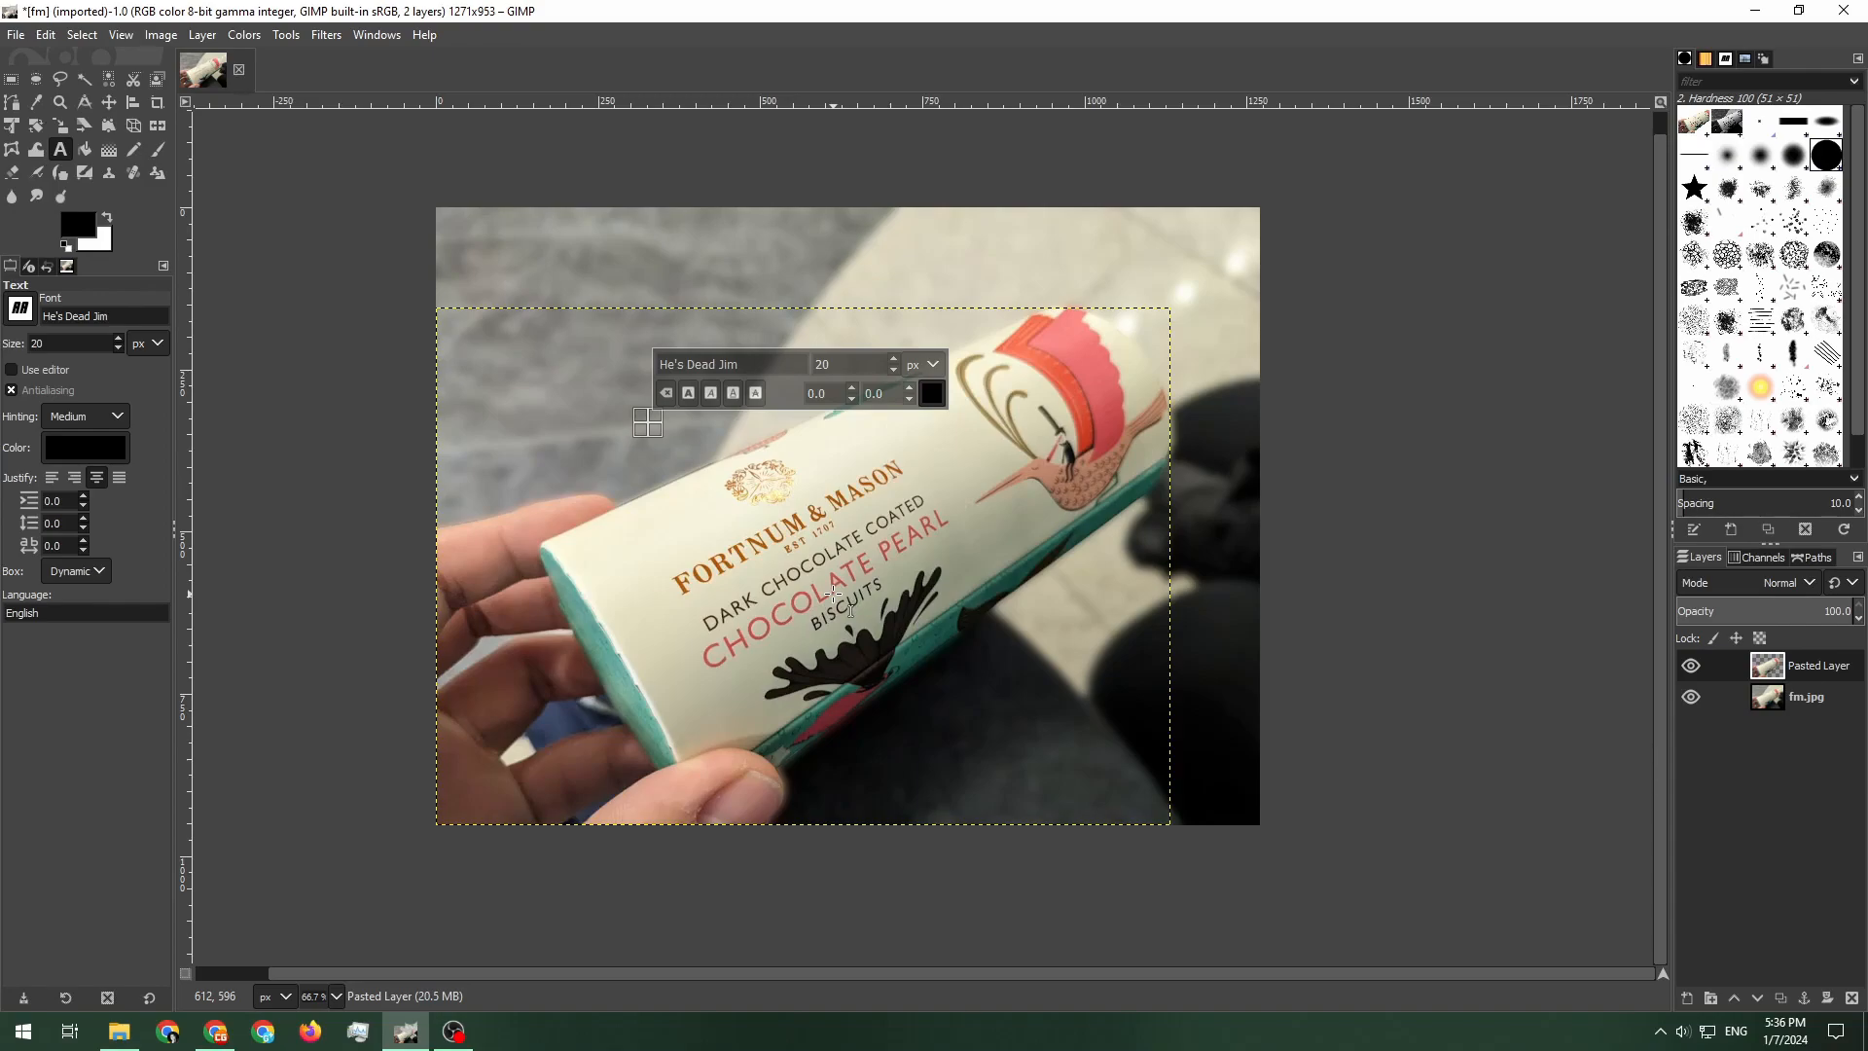
type("LONDON")
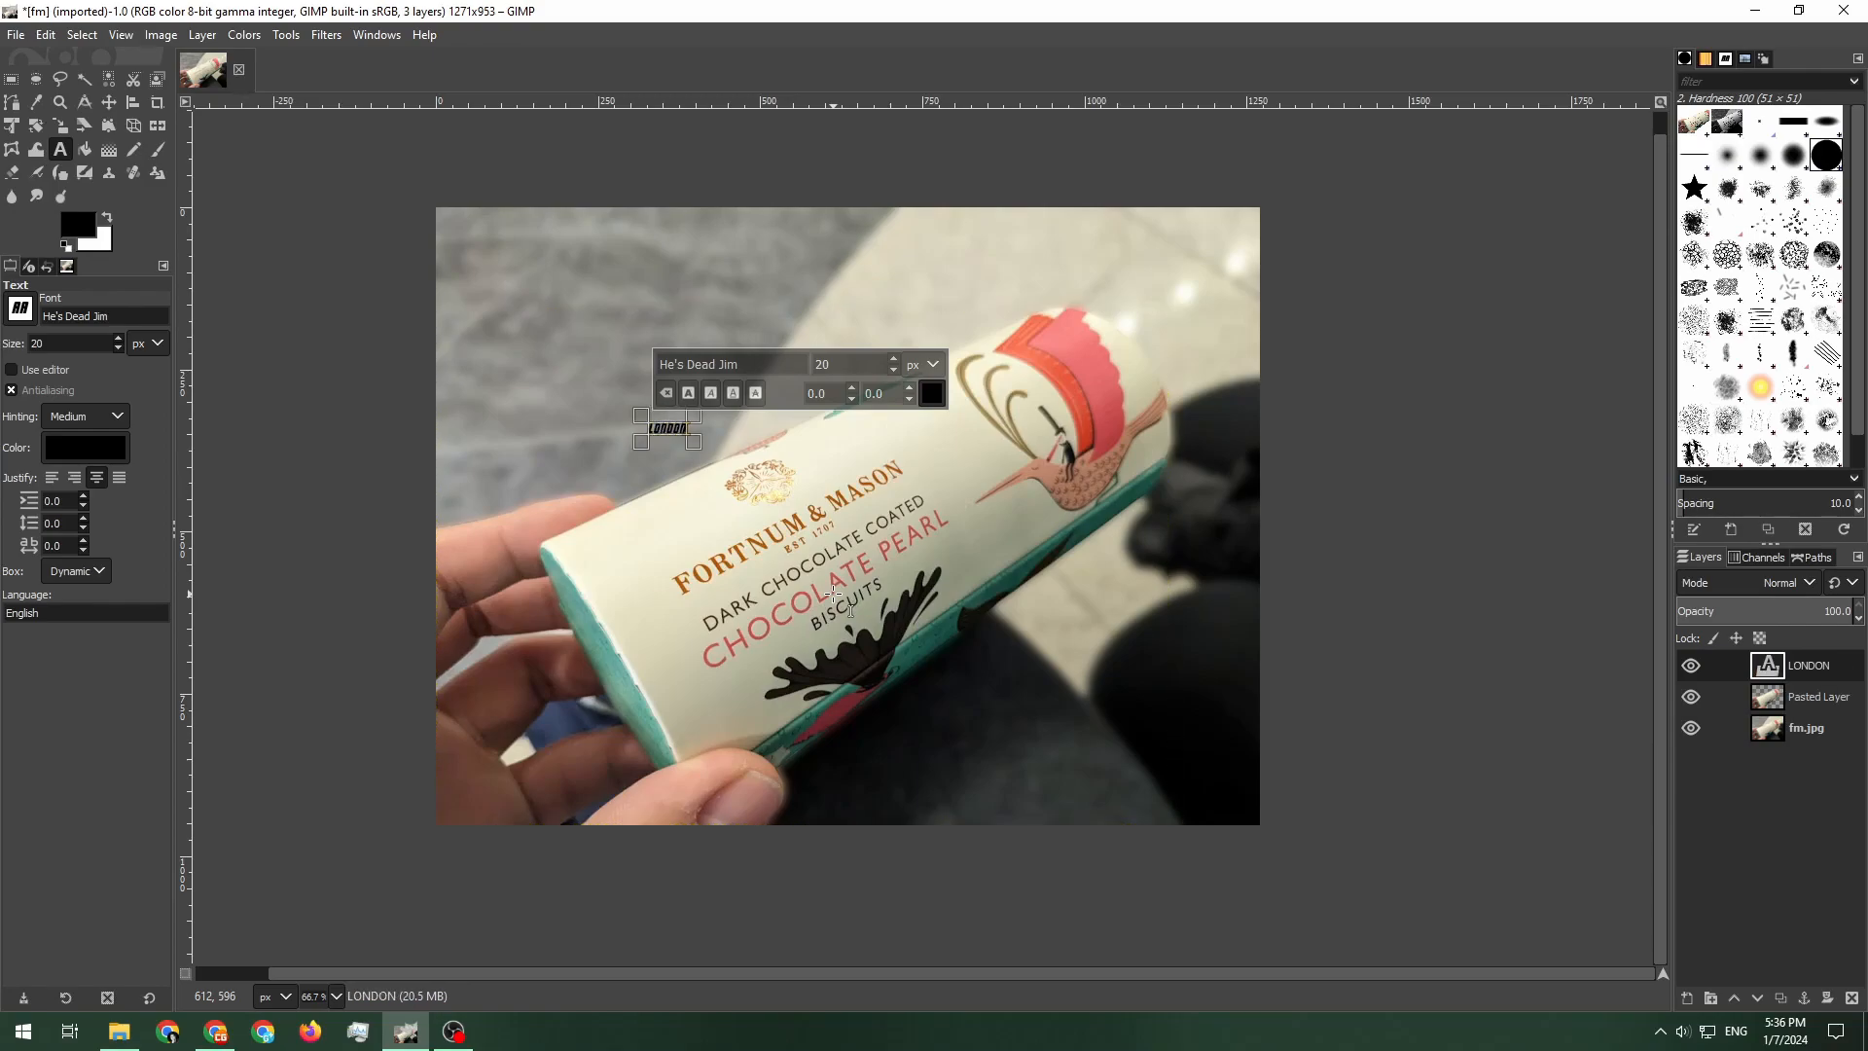
key("ctrl+a")
key("Return")
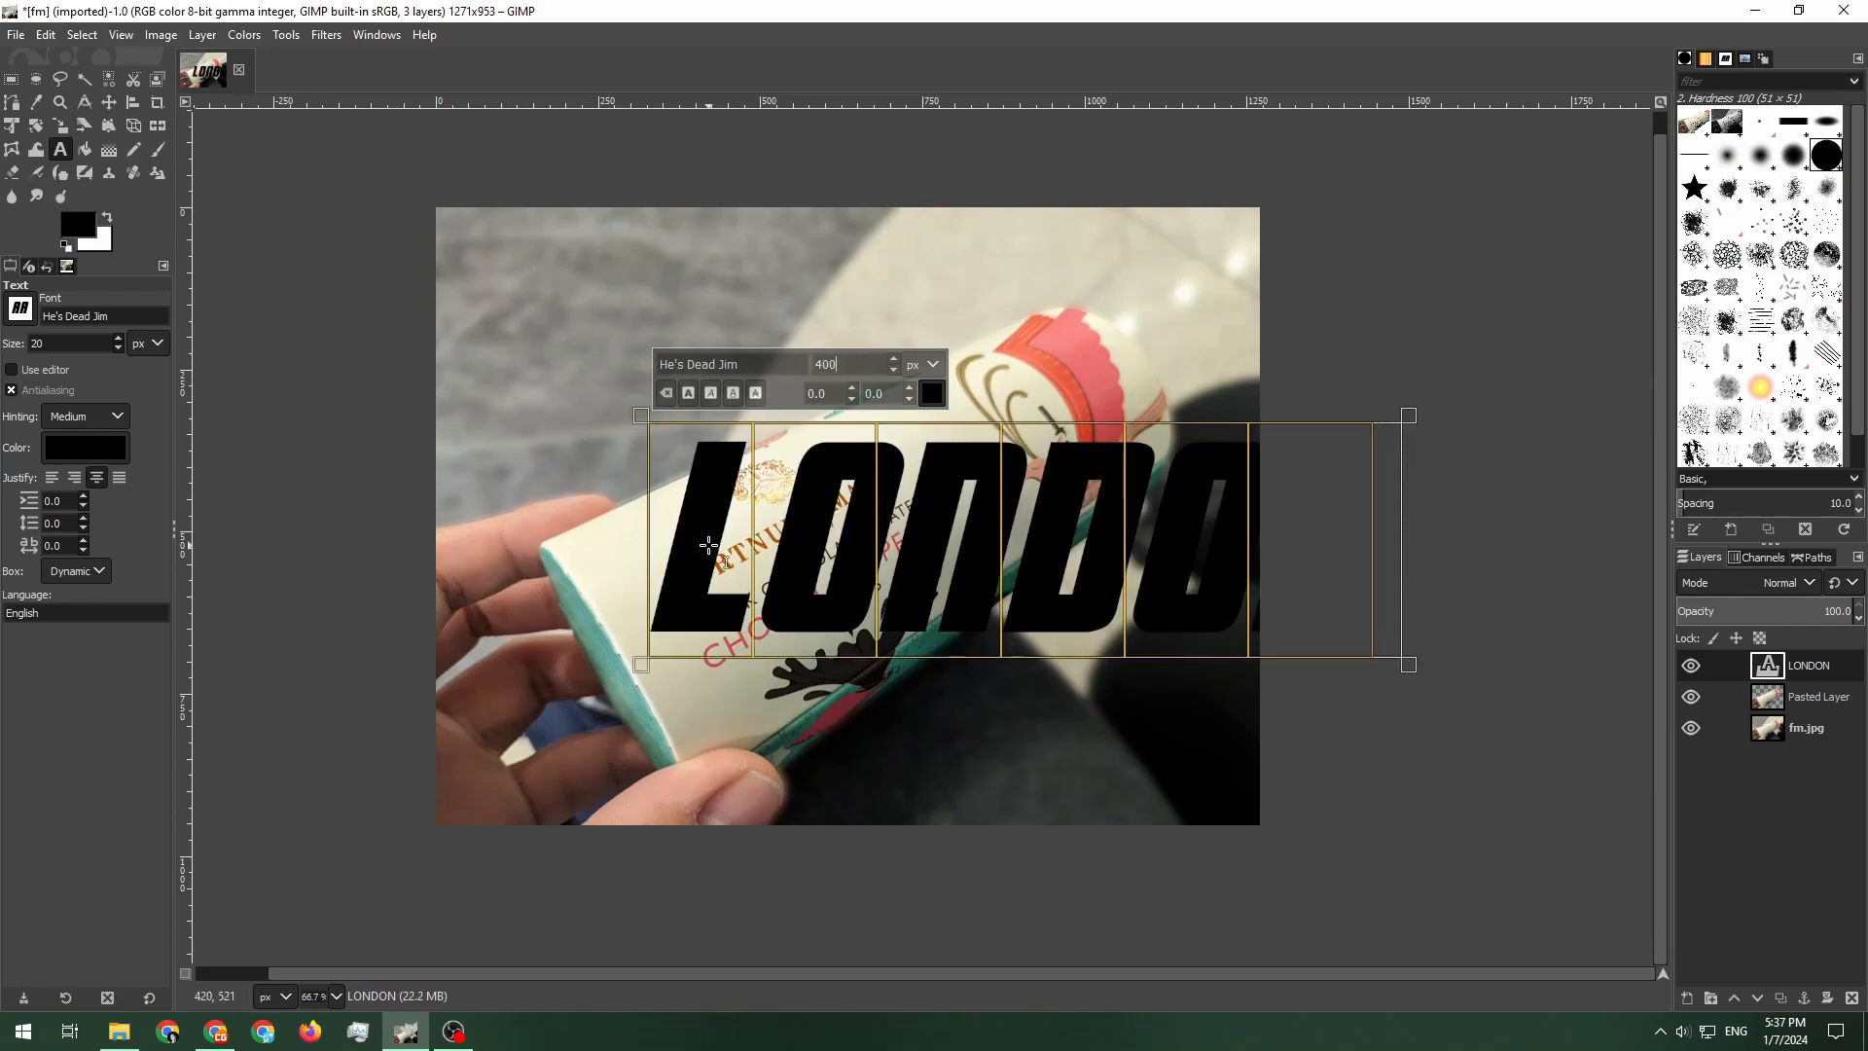
double_click(867, 369)
type("300")
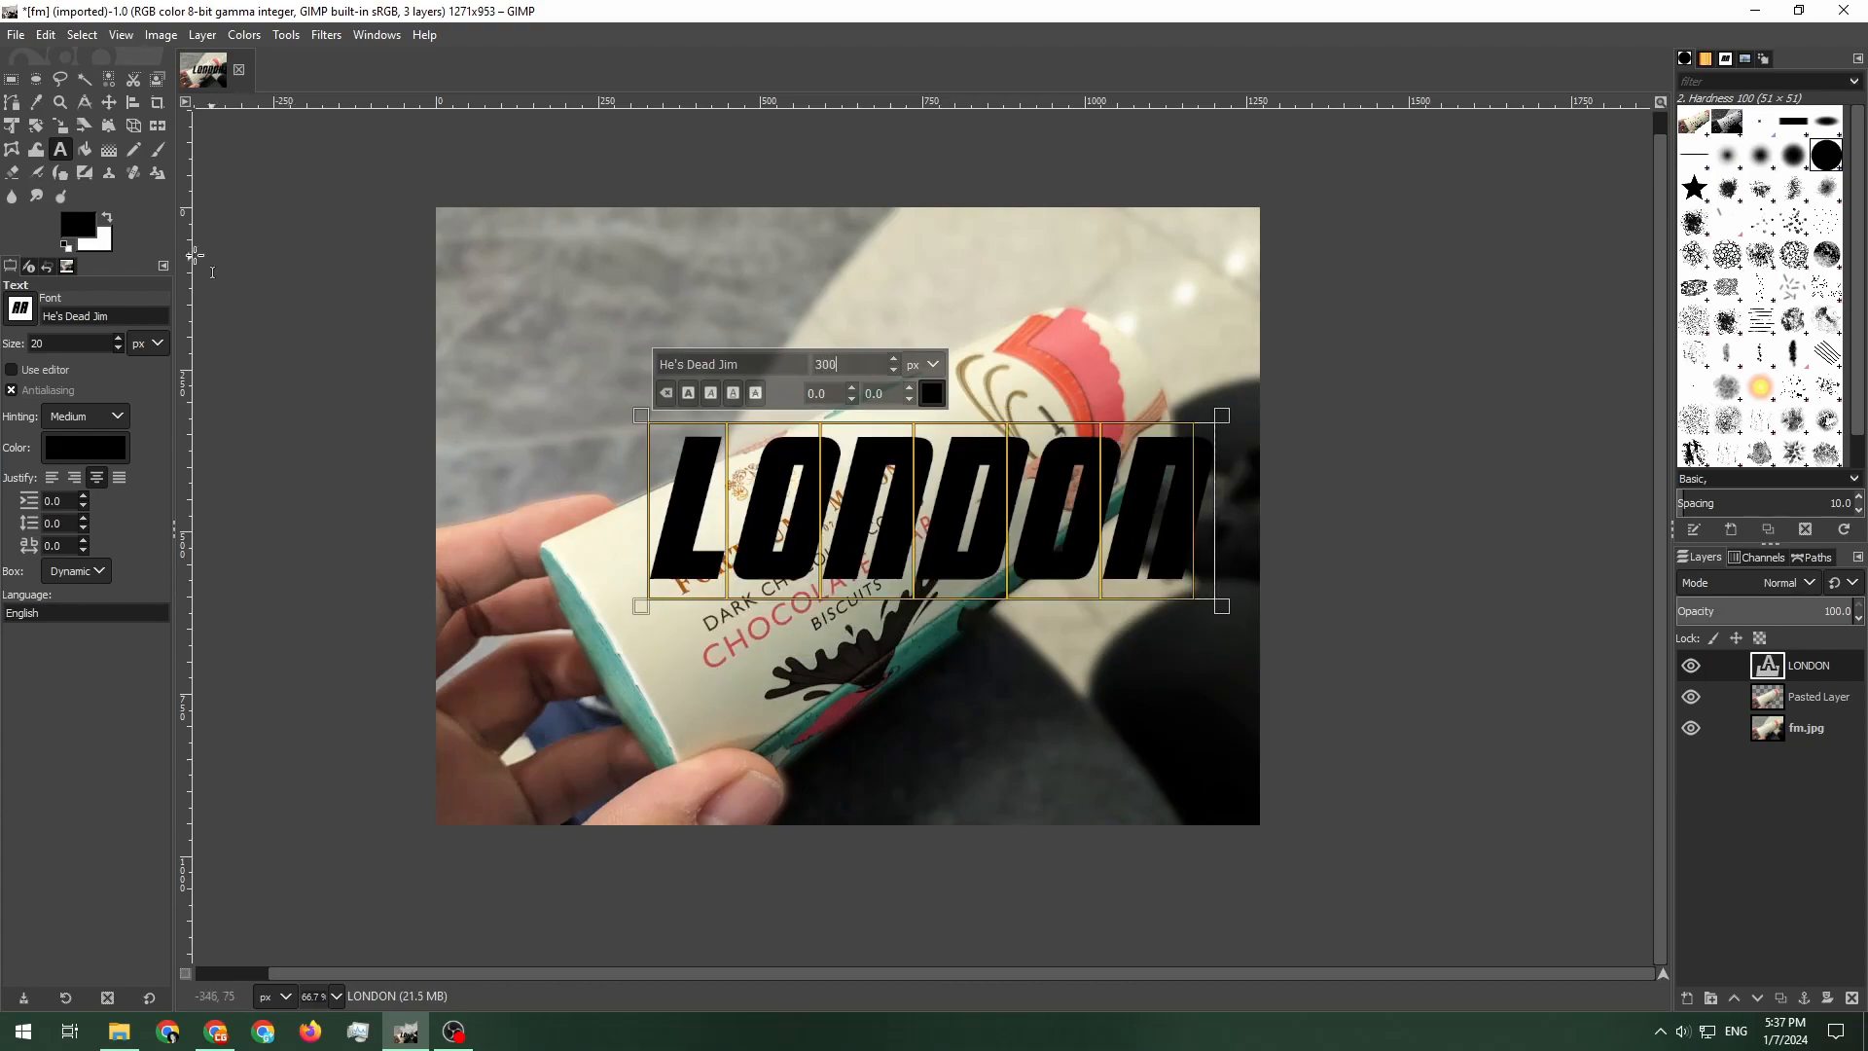
Move the LONDON text up into the upper part of the photo
left_click(109, 103)
left_click_drag(769, 501, 631, 347)
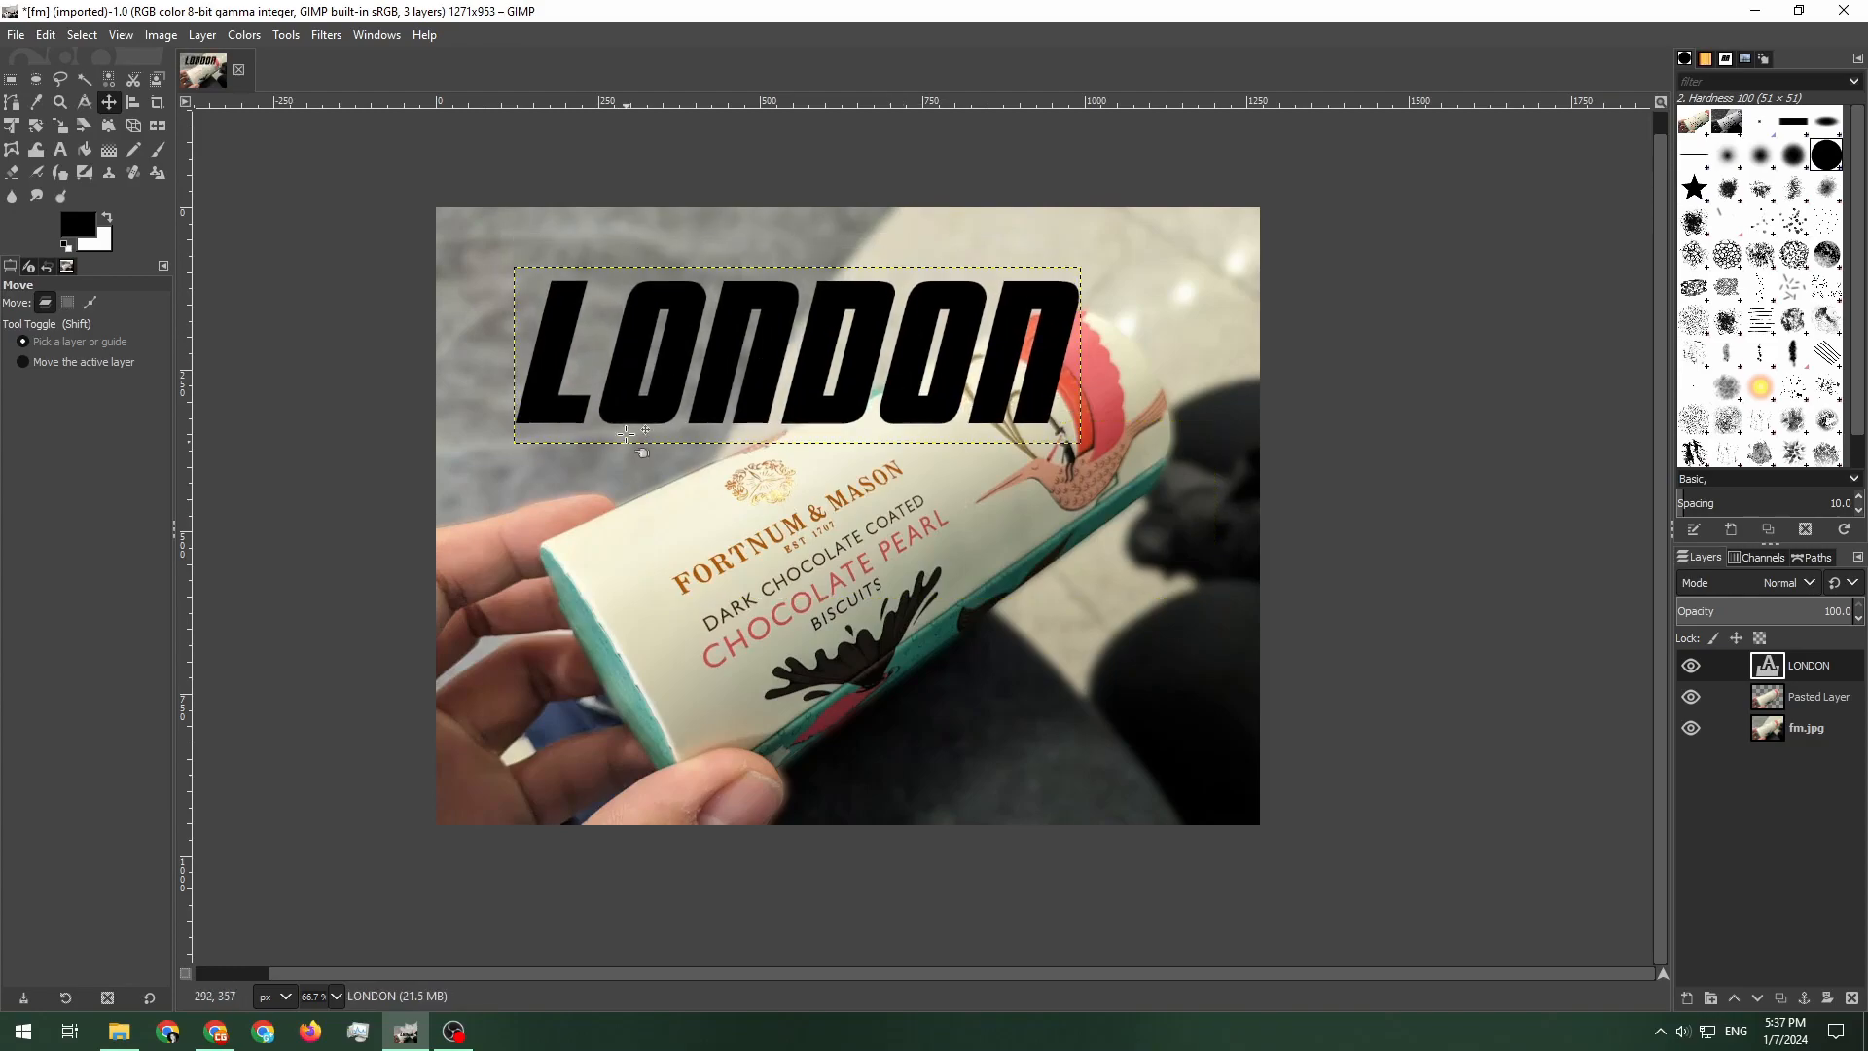
key("t")
left_click(739, 338)
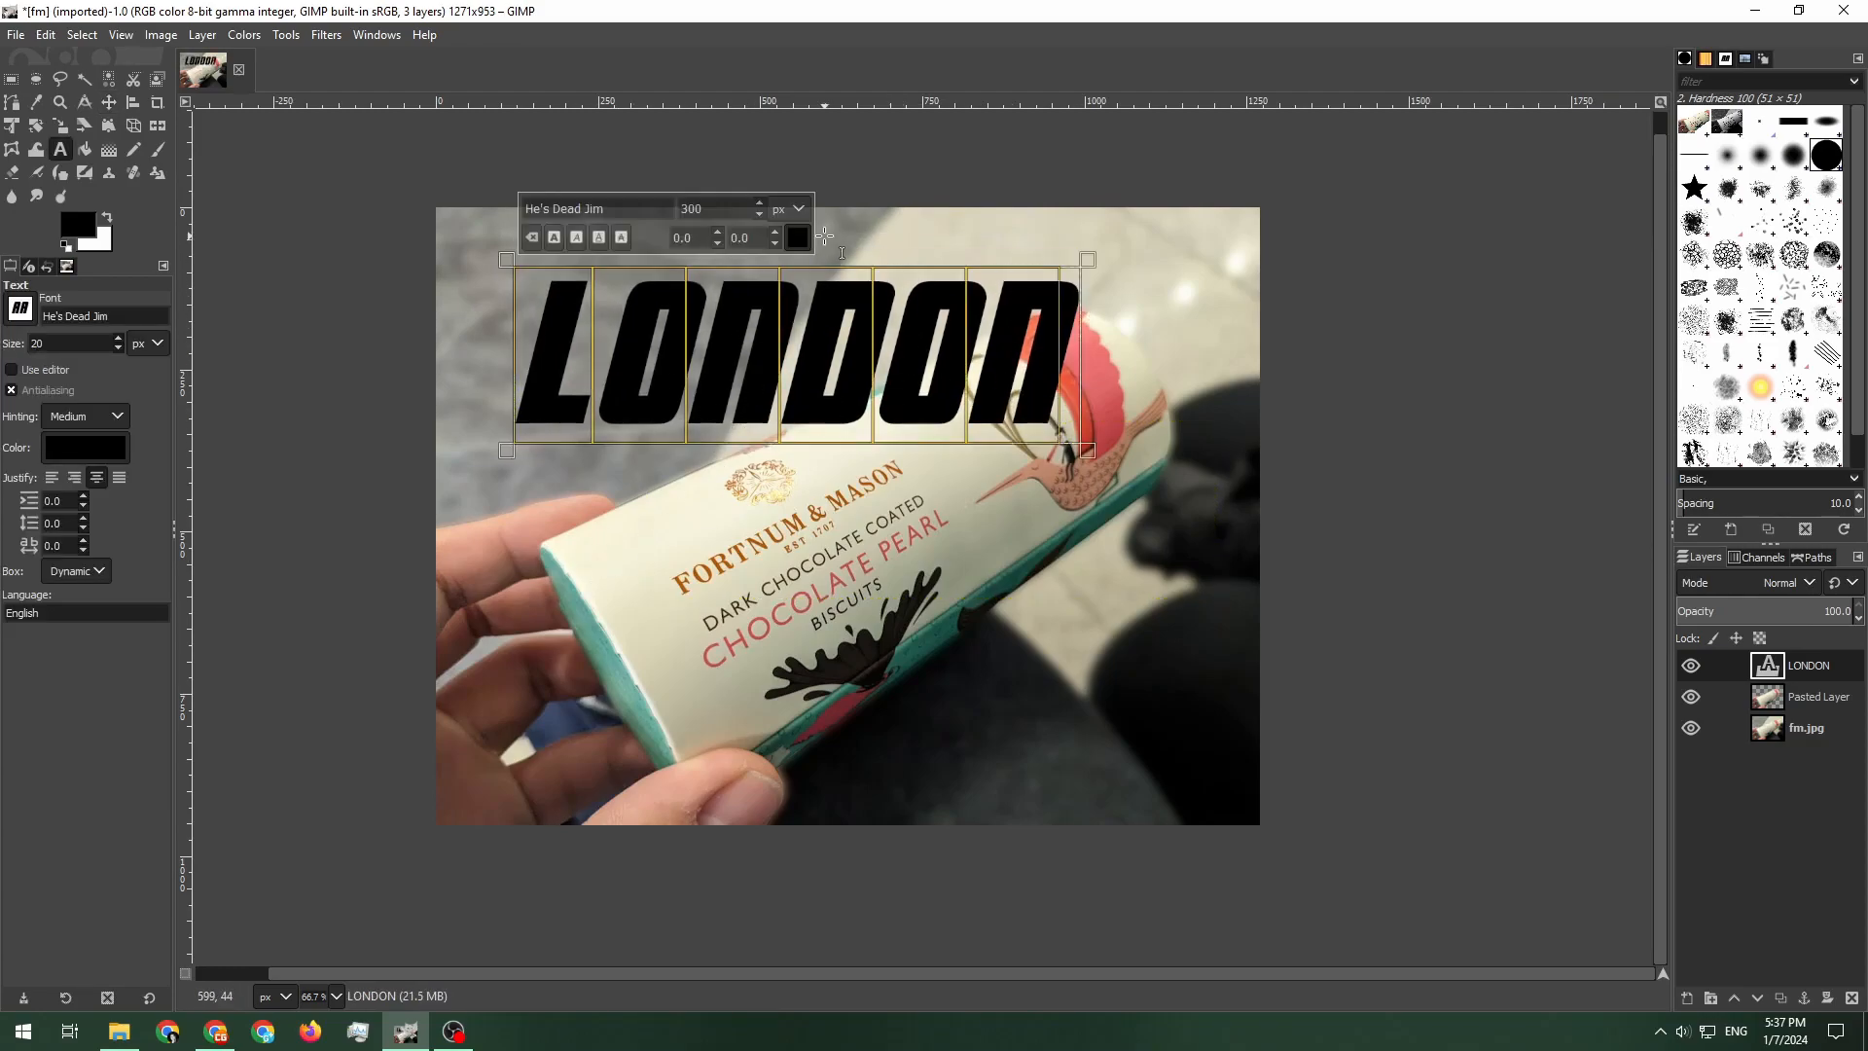
left_click(876, 357)
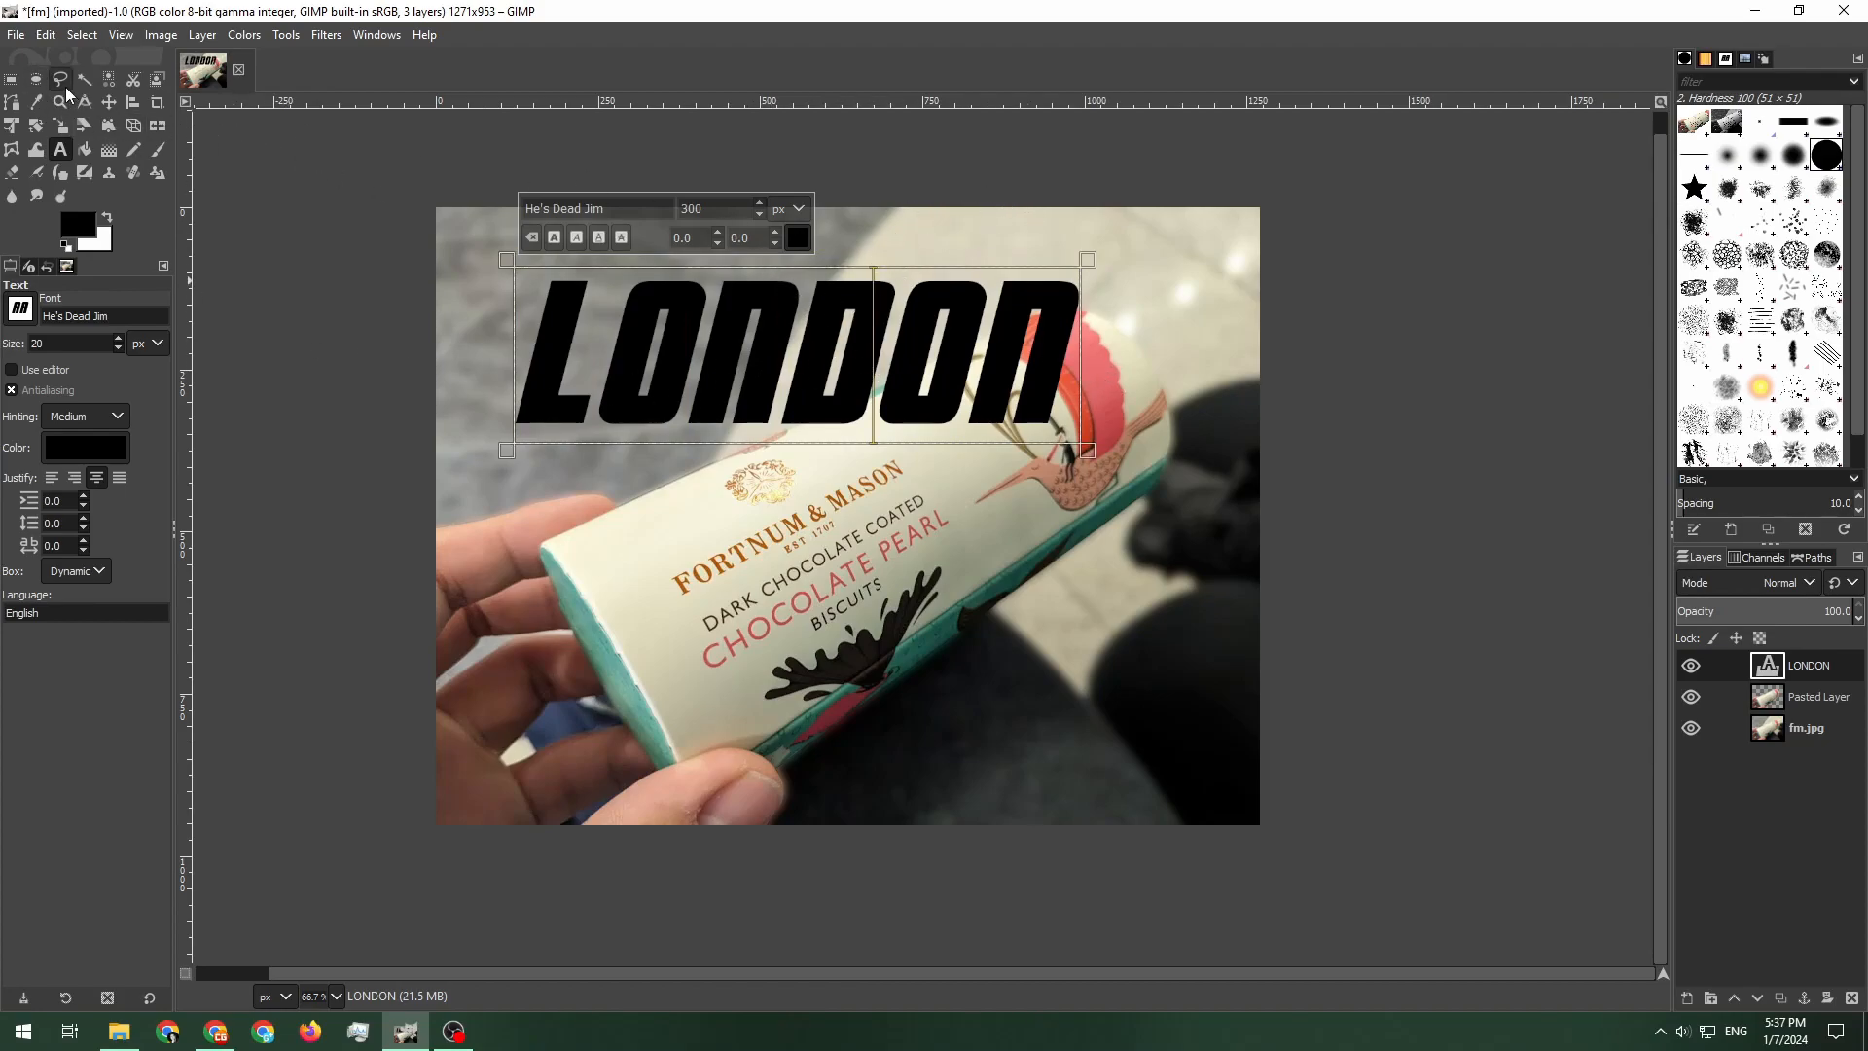
Rotate the LONDON text by -25.80 degrees to follow the tube's angle
left_click(36, 127)
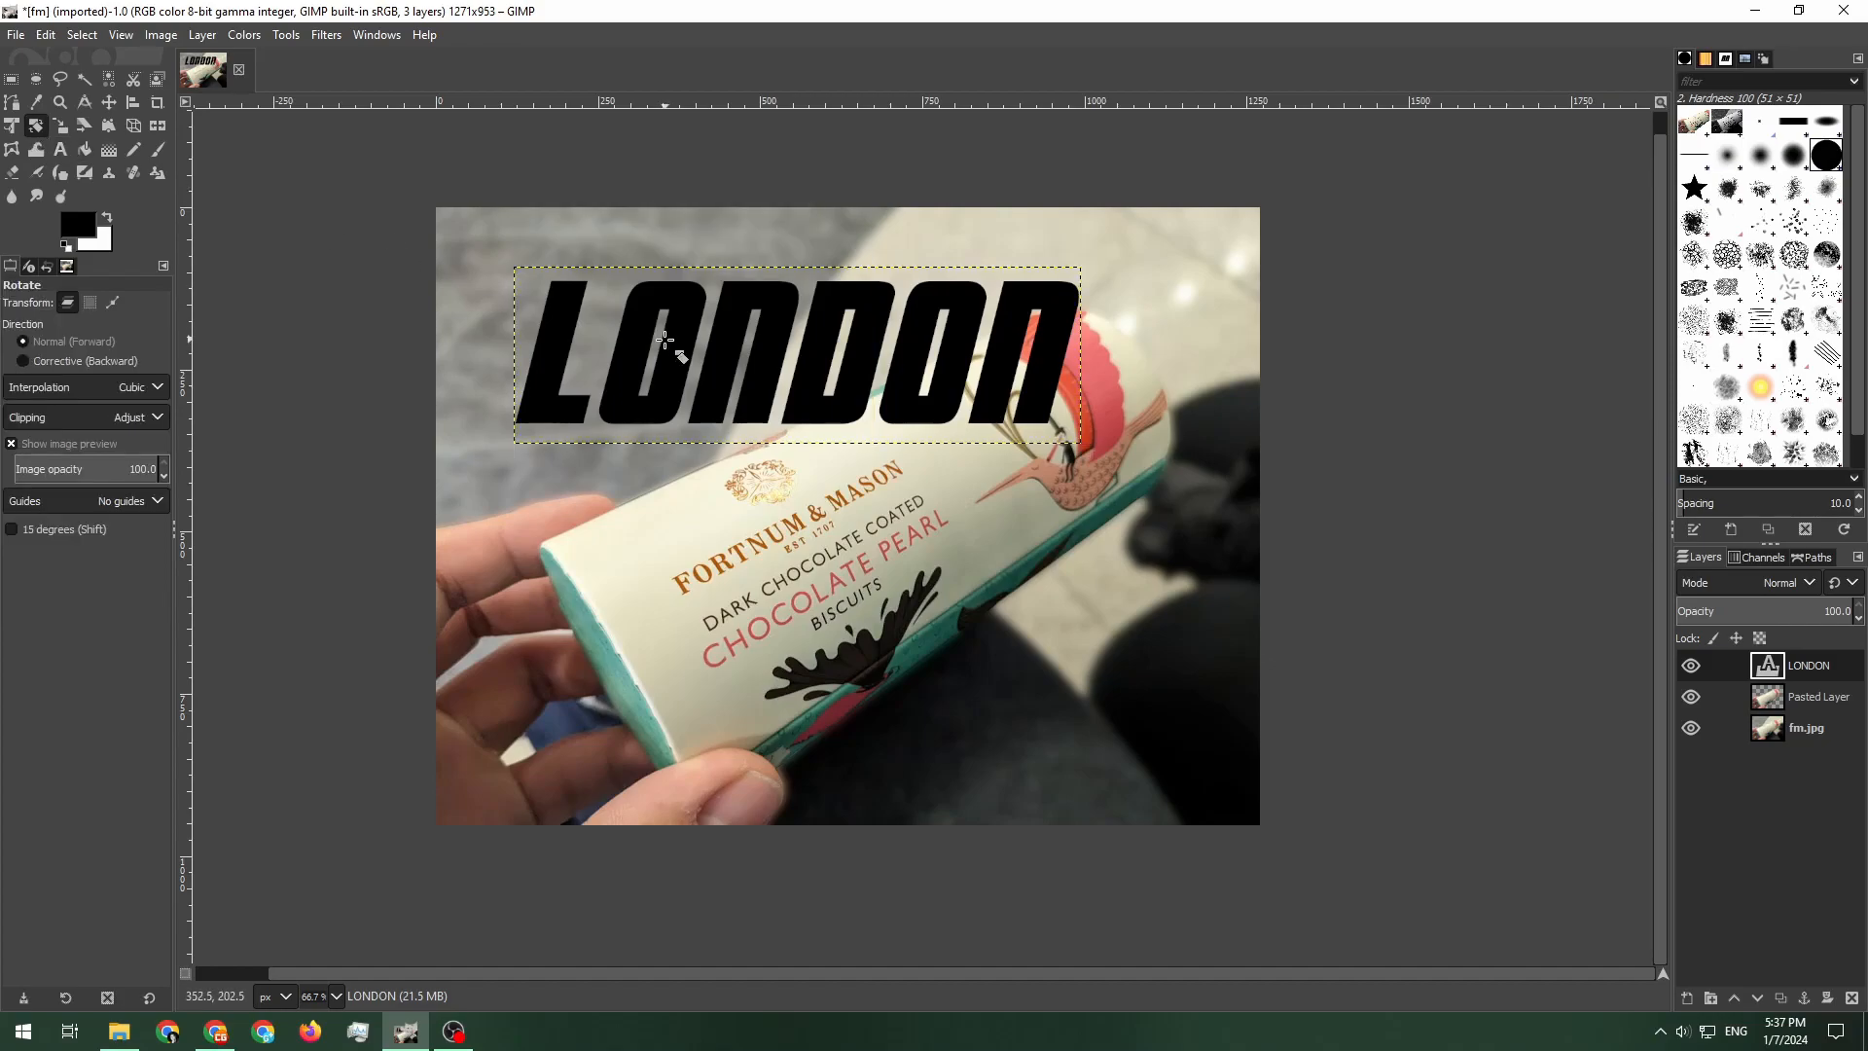
left_click_drag(627, 356, 652, 418)
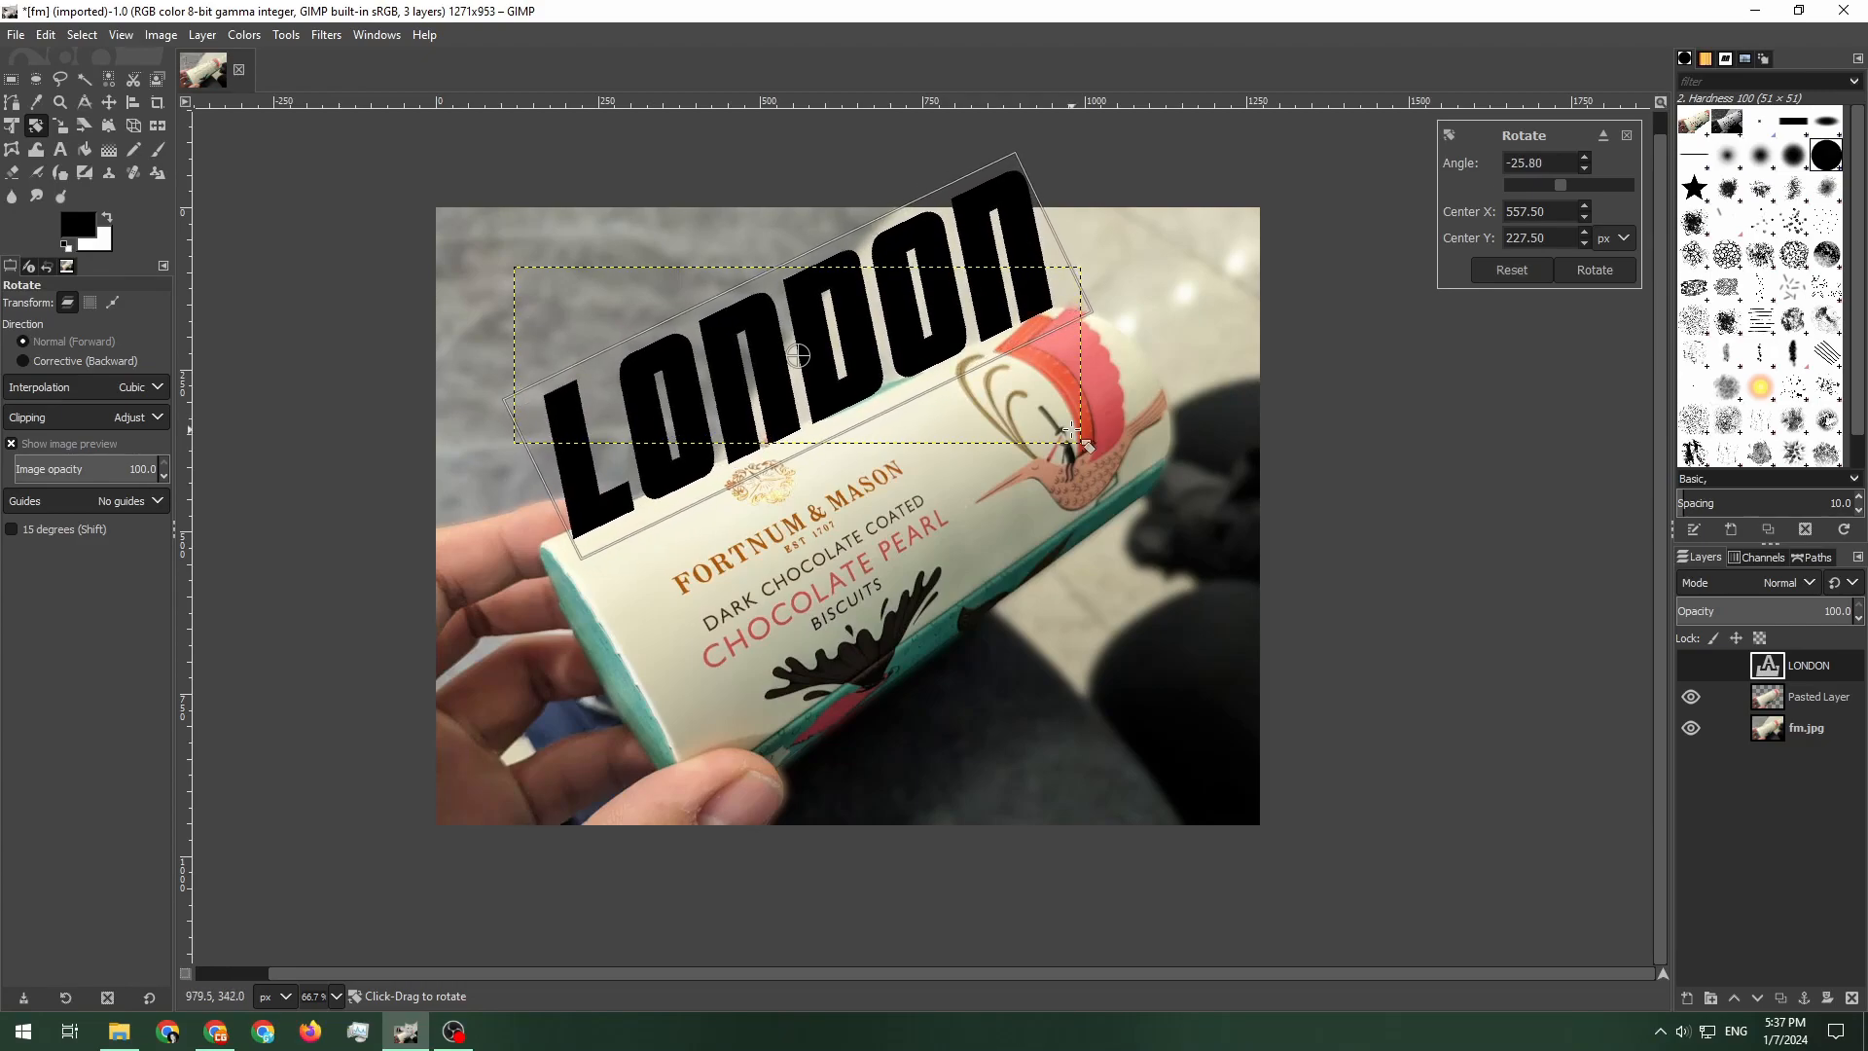
key("Return")
key("1")
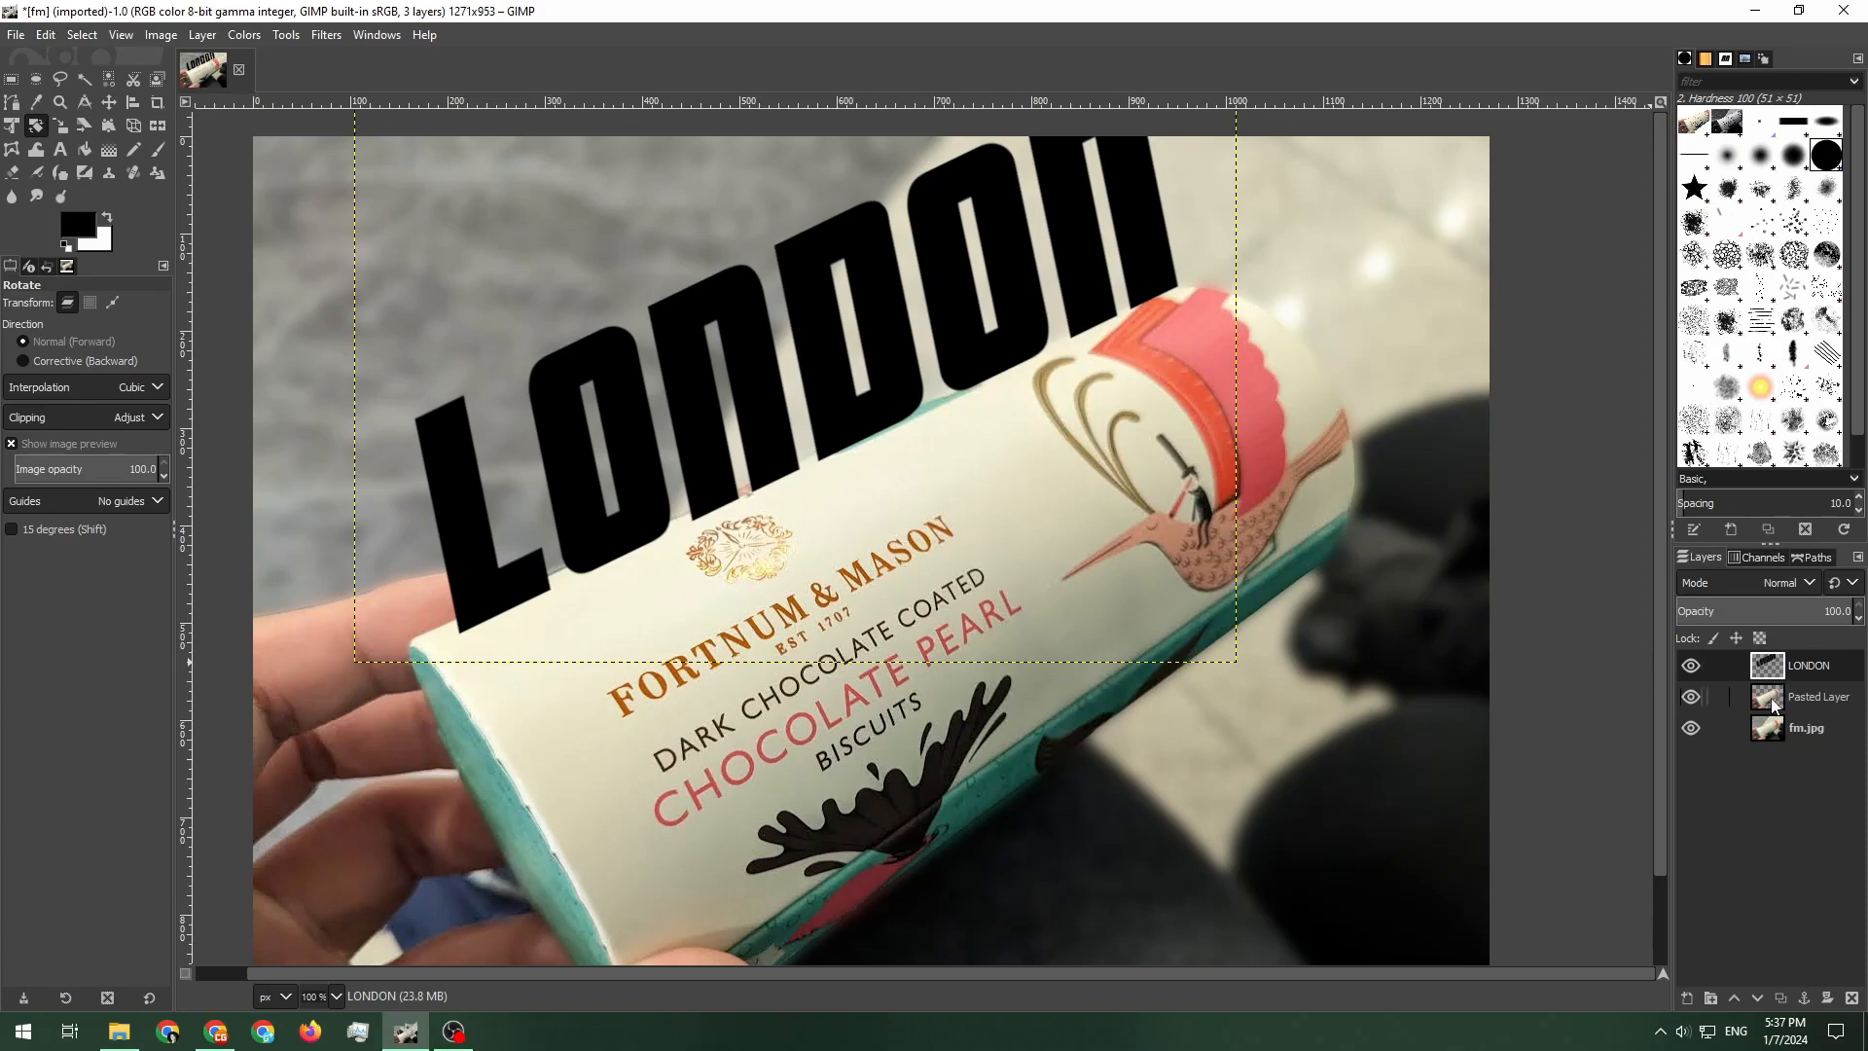
Place the LONDON layer beneath the pasted tube layer and nudge the text slightly left
left_click_drag(1777, 670, 1779, 718)
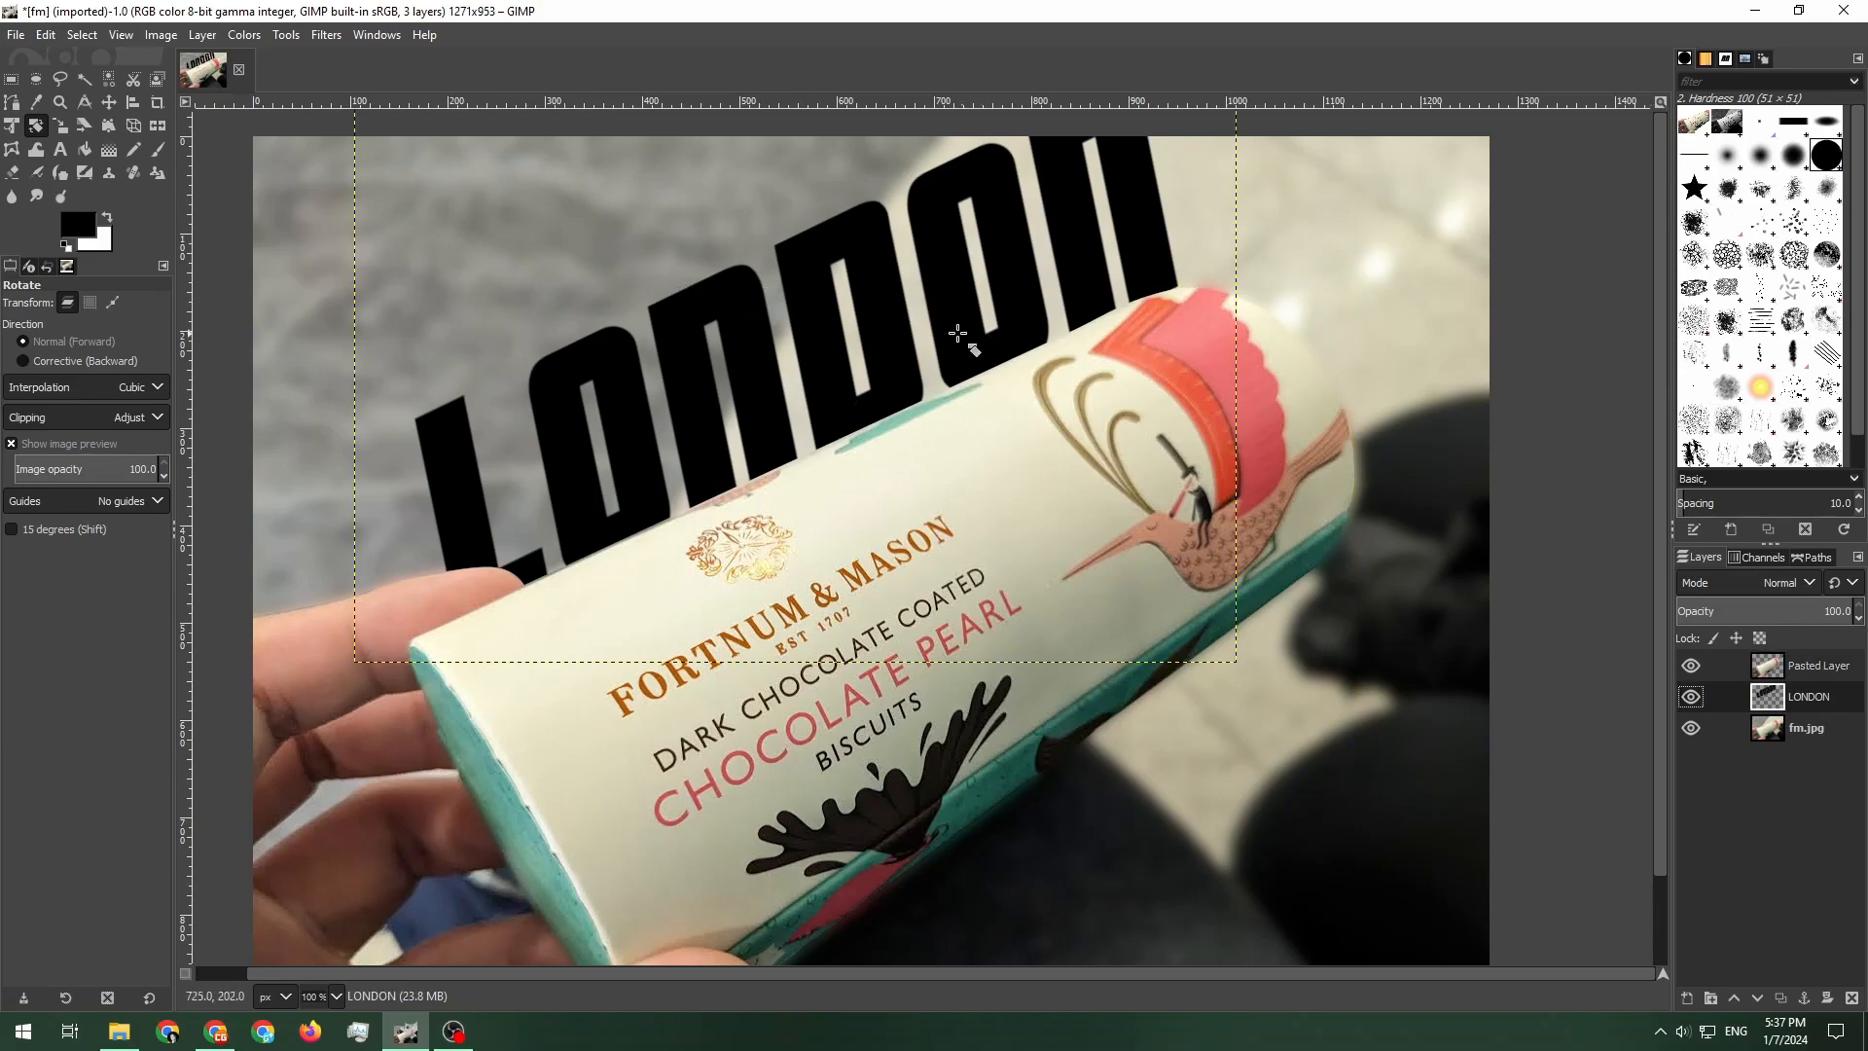
key("m")
left_click_drag(871, 311, 829, 317)
Skew the LONDON text with the Unified Transform tool by pulling its top corner inward
scroll(852, 288, "down", 1)
key("shift+t")
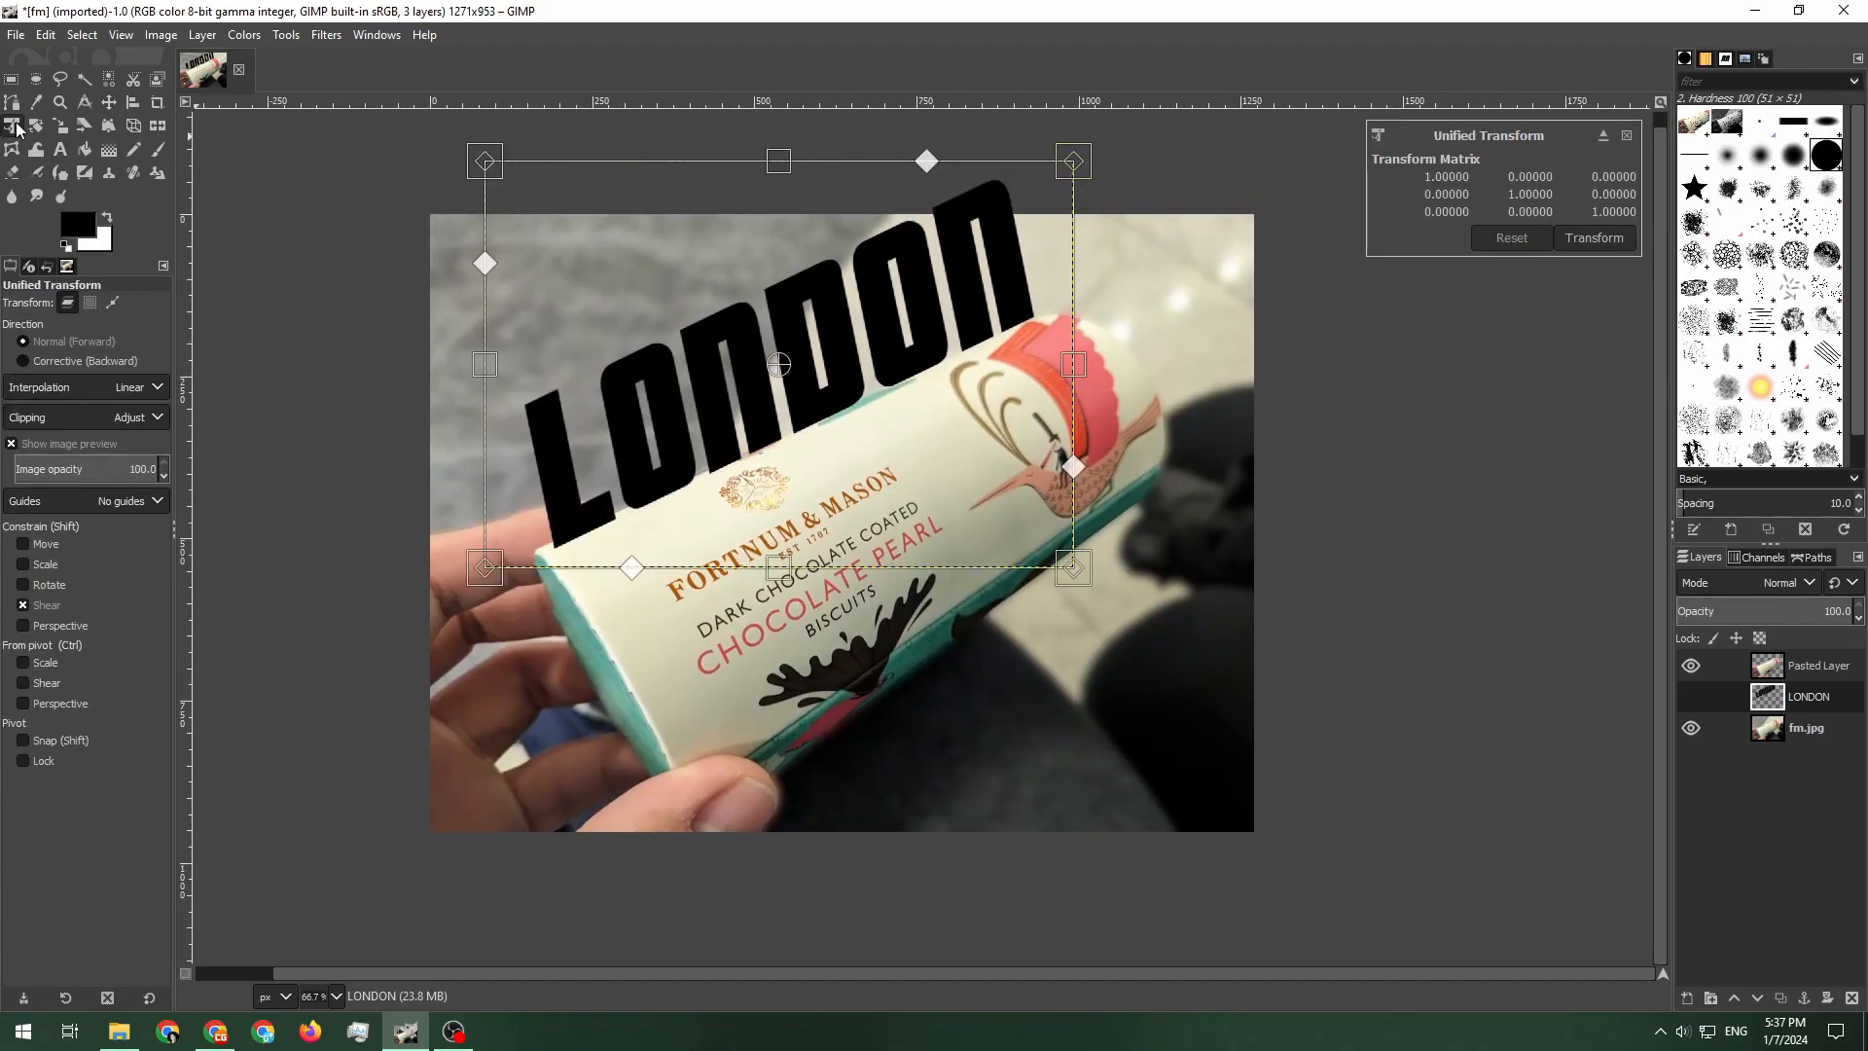
left_click_drag(1080, 180, 984, 260)
key("Return")
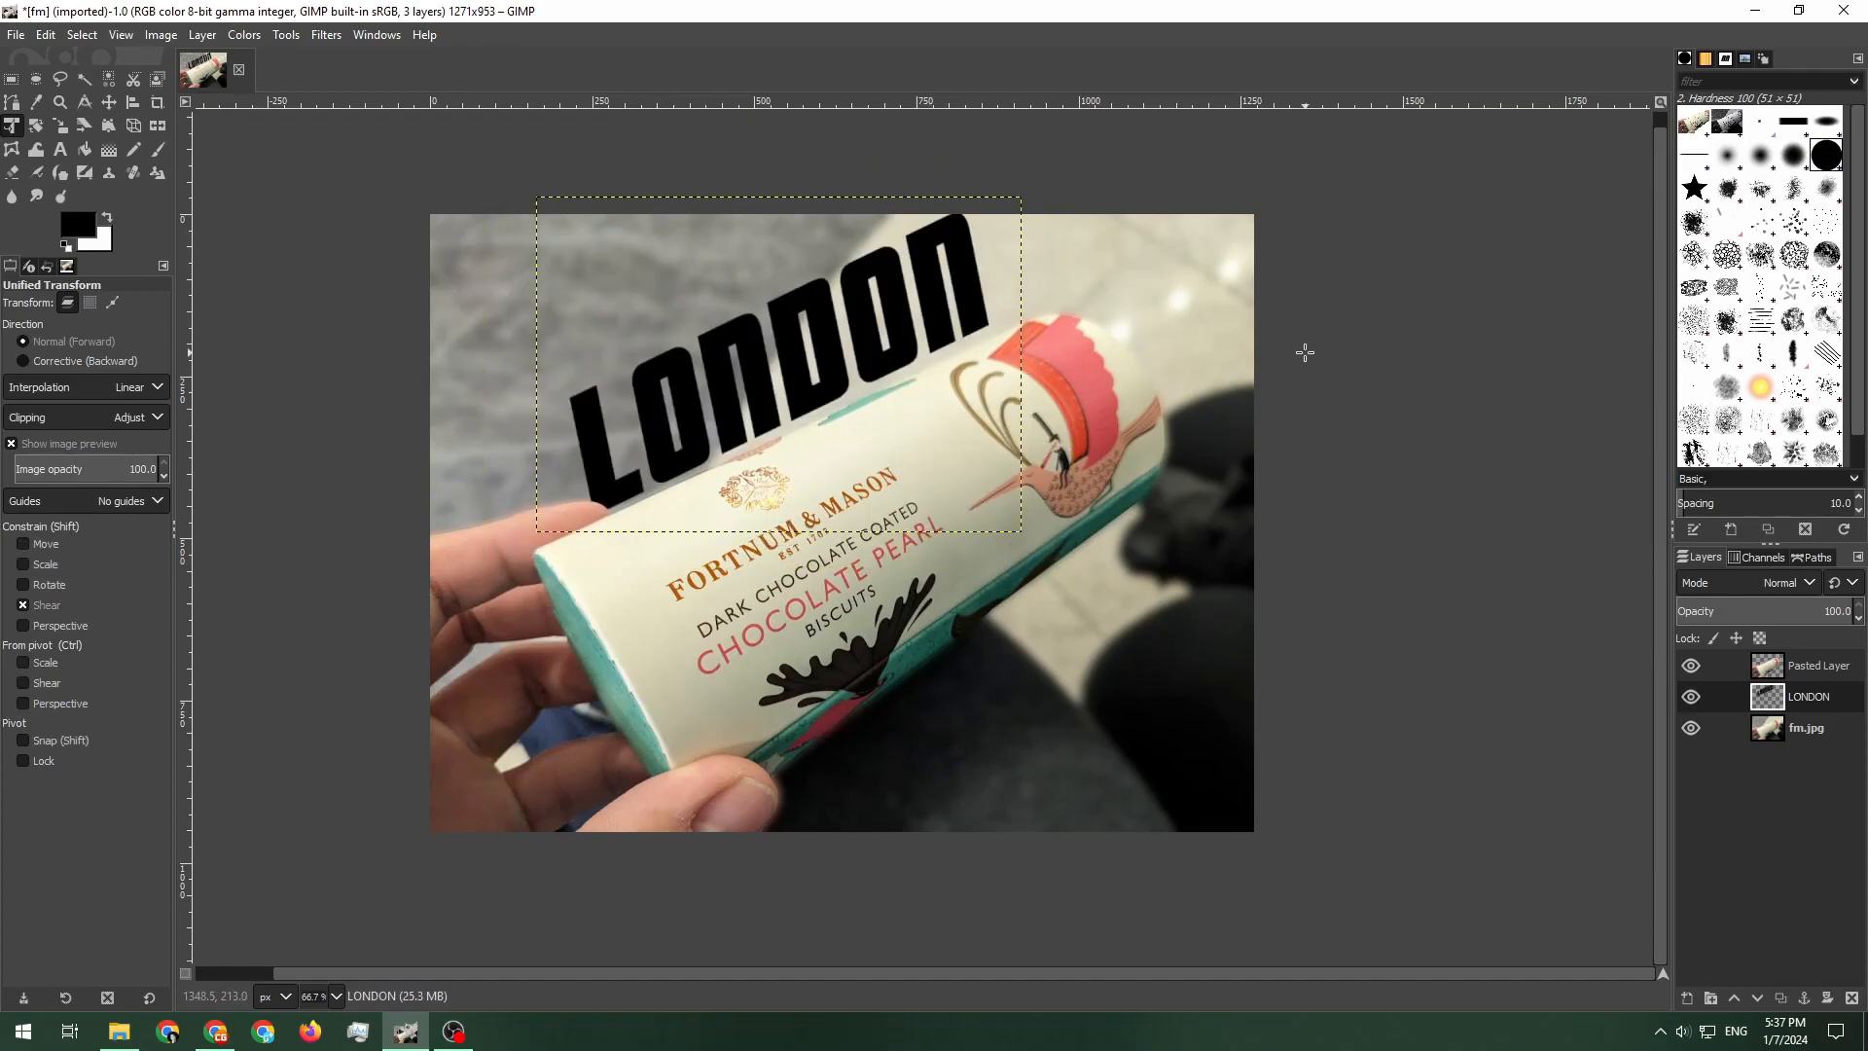
Reposition the LONDON text slightly lower behind the tube
key("m")
left_click_drag(687, 388, 695, 409)
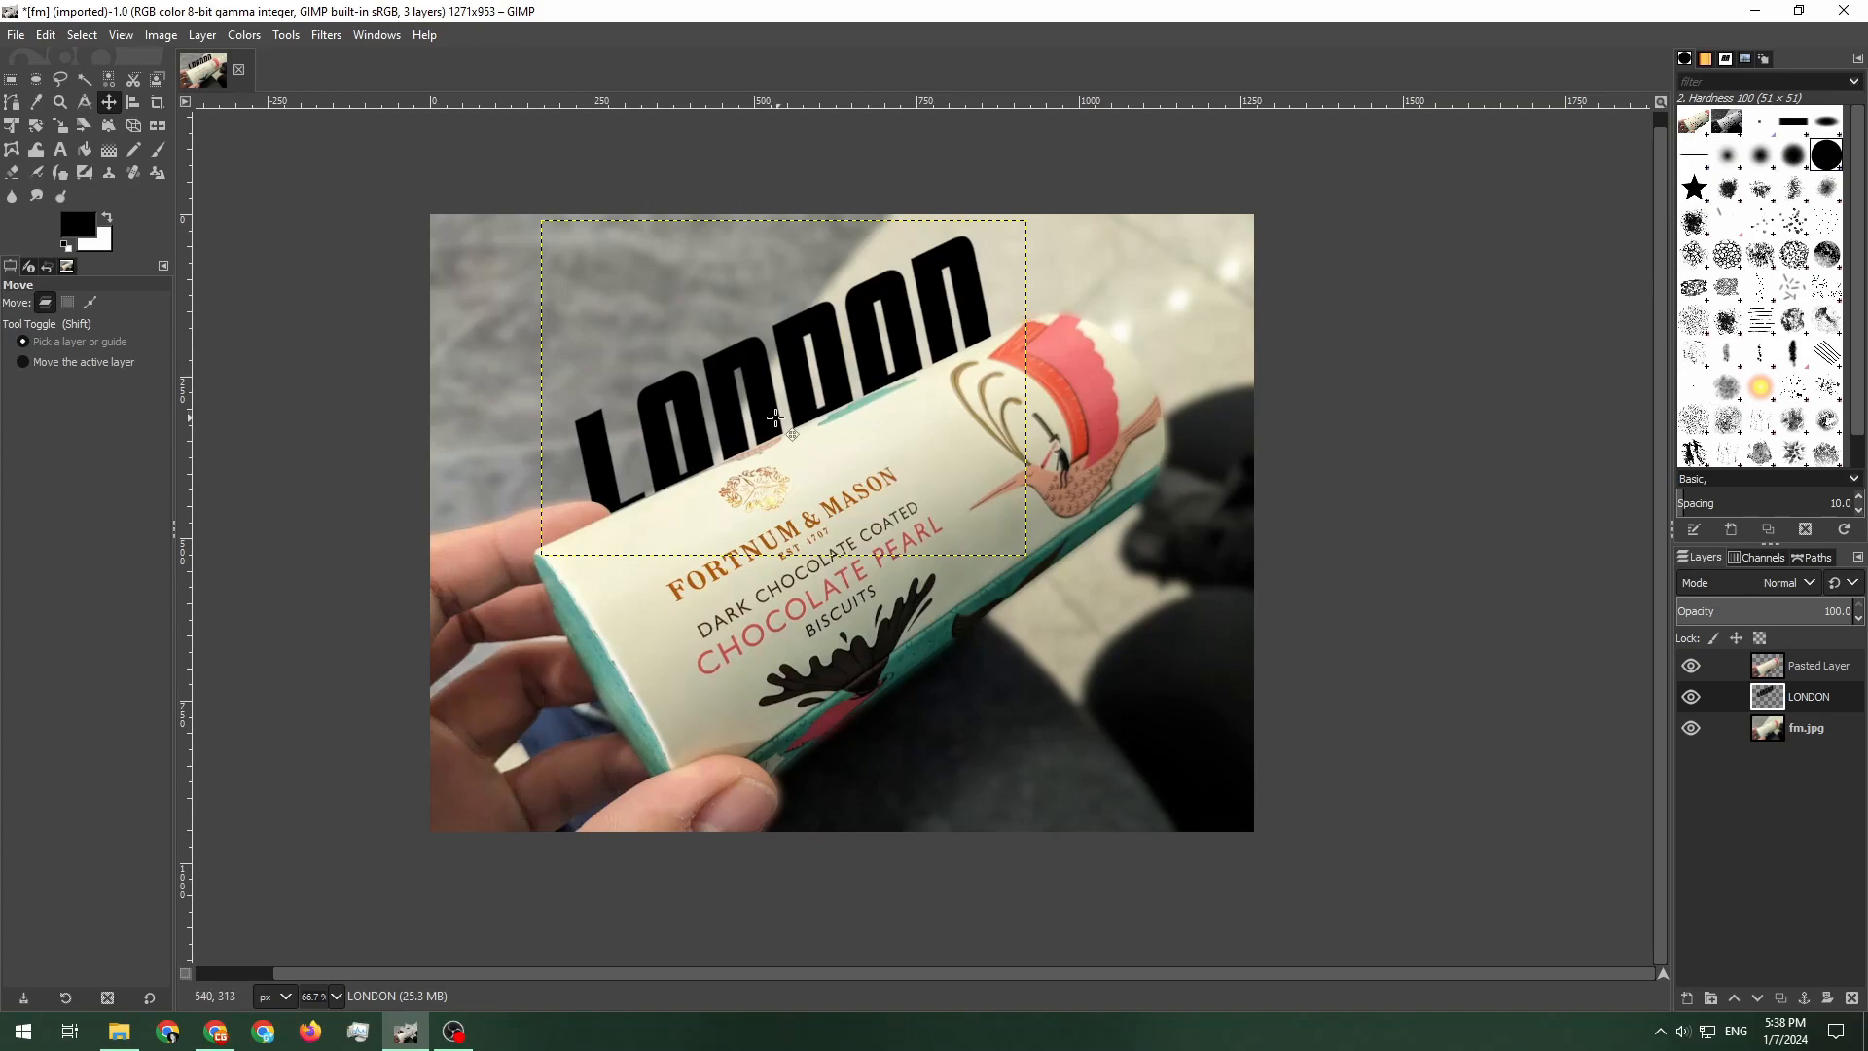
left_click_drag(605, 474, 595, 477)
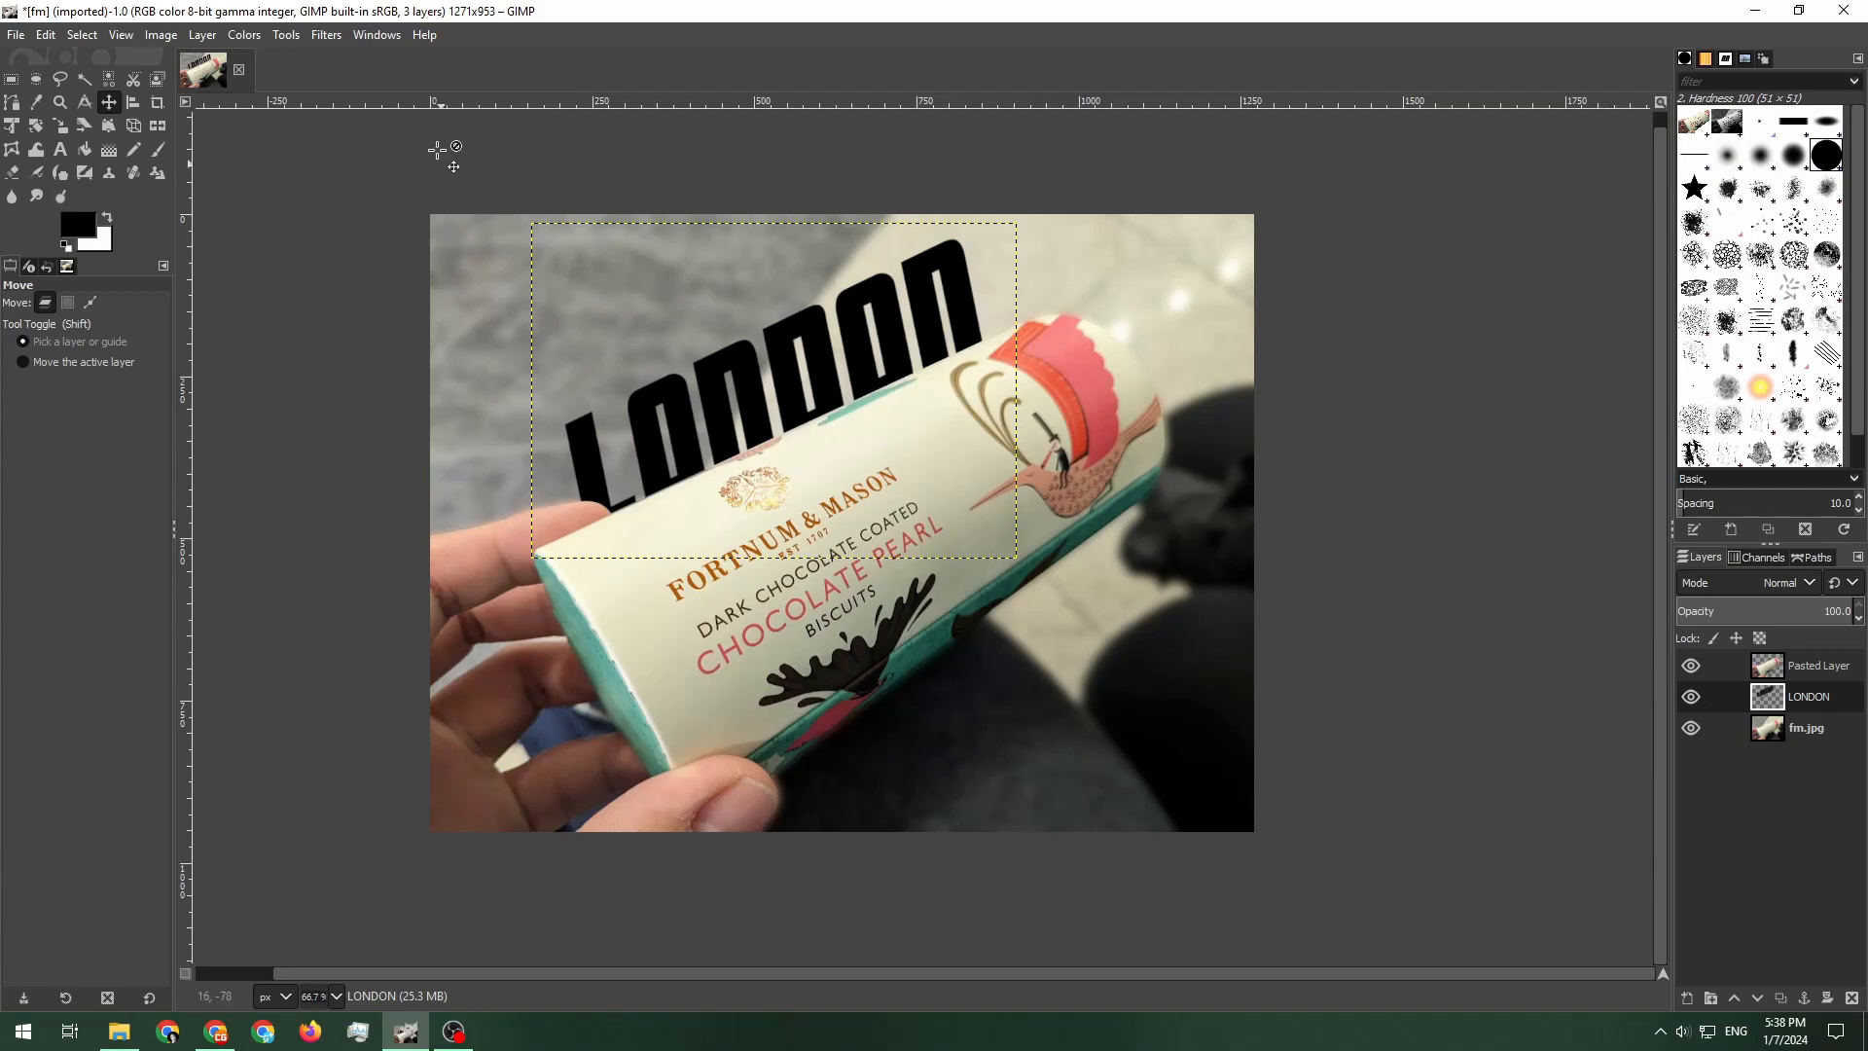
Compare blend modes for the LONDON layer, ending on Multiply
left_click(1761, 581)
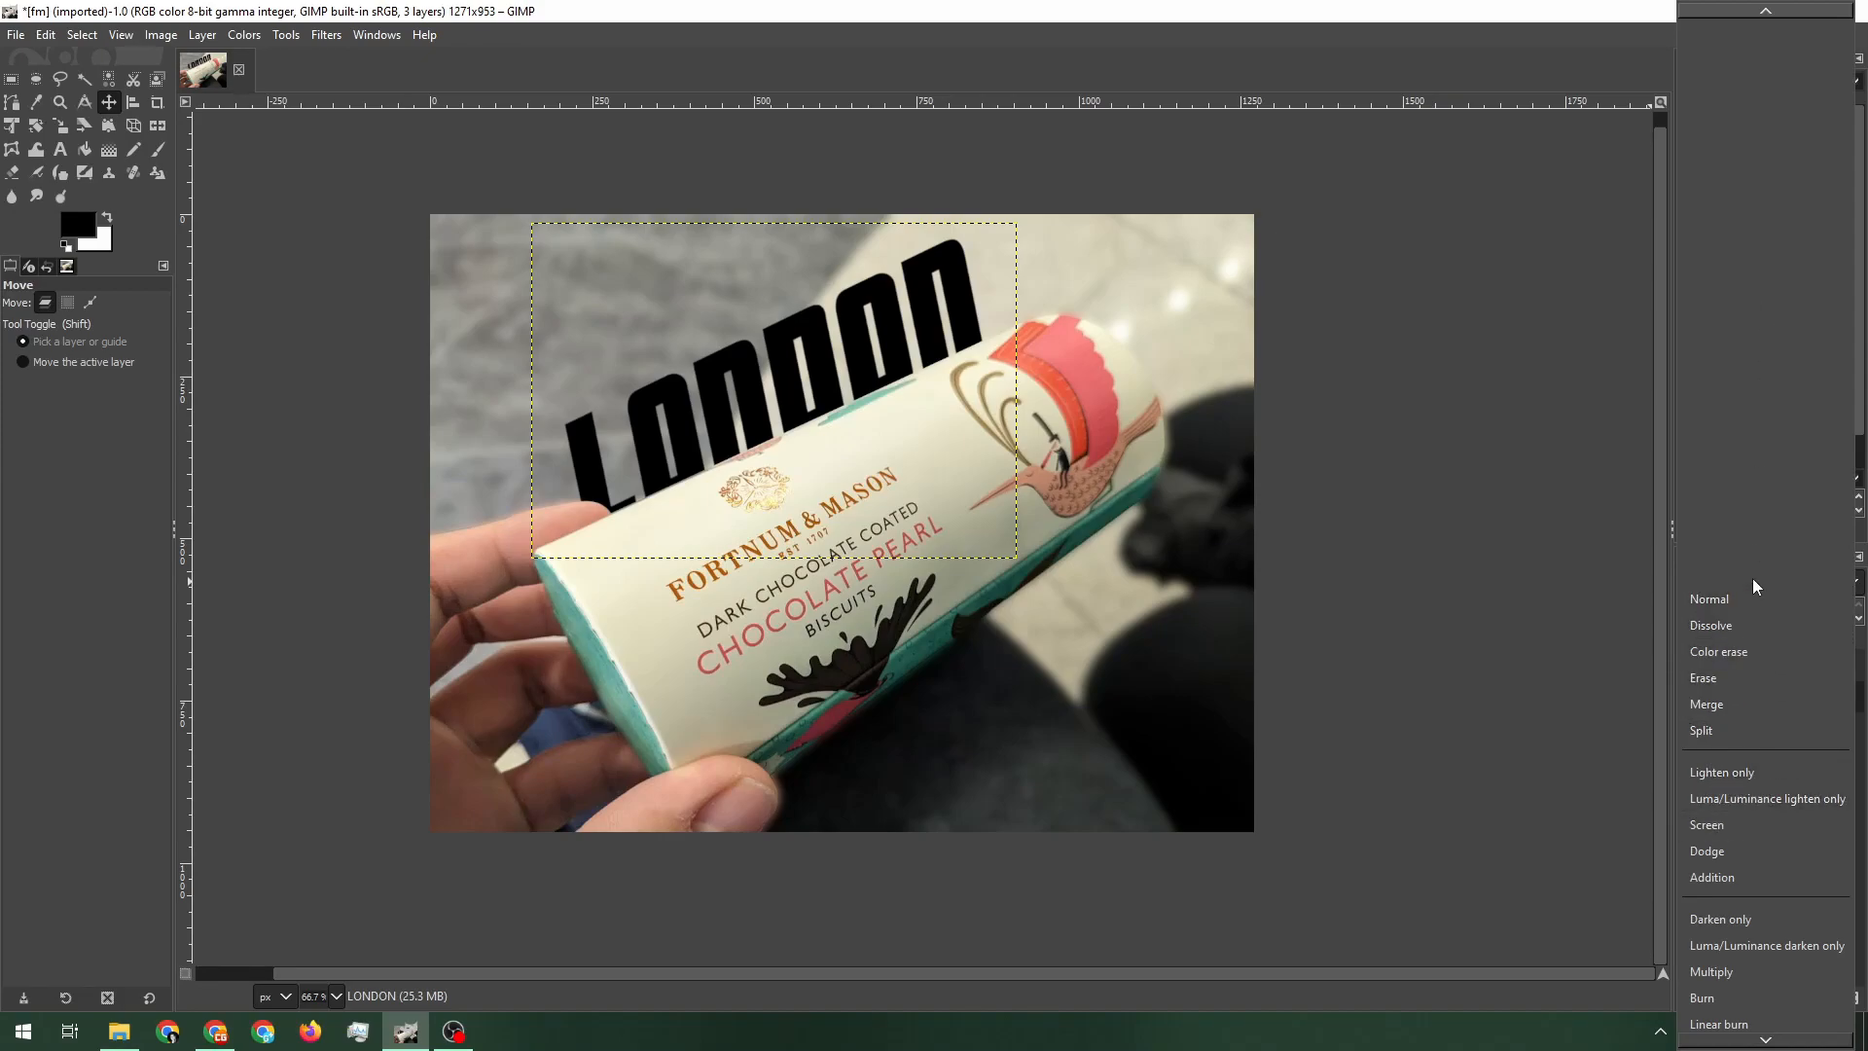
left_click(1750, 596)
left_click(1733, 584)
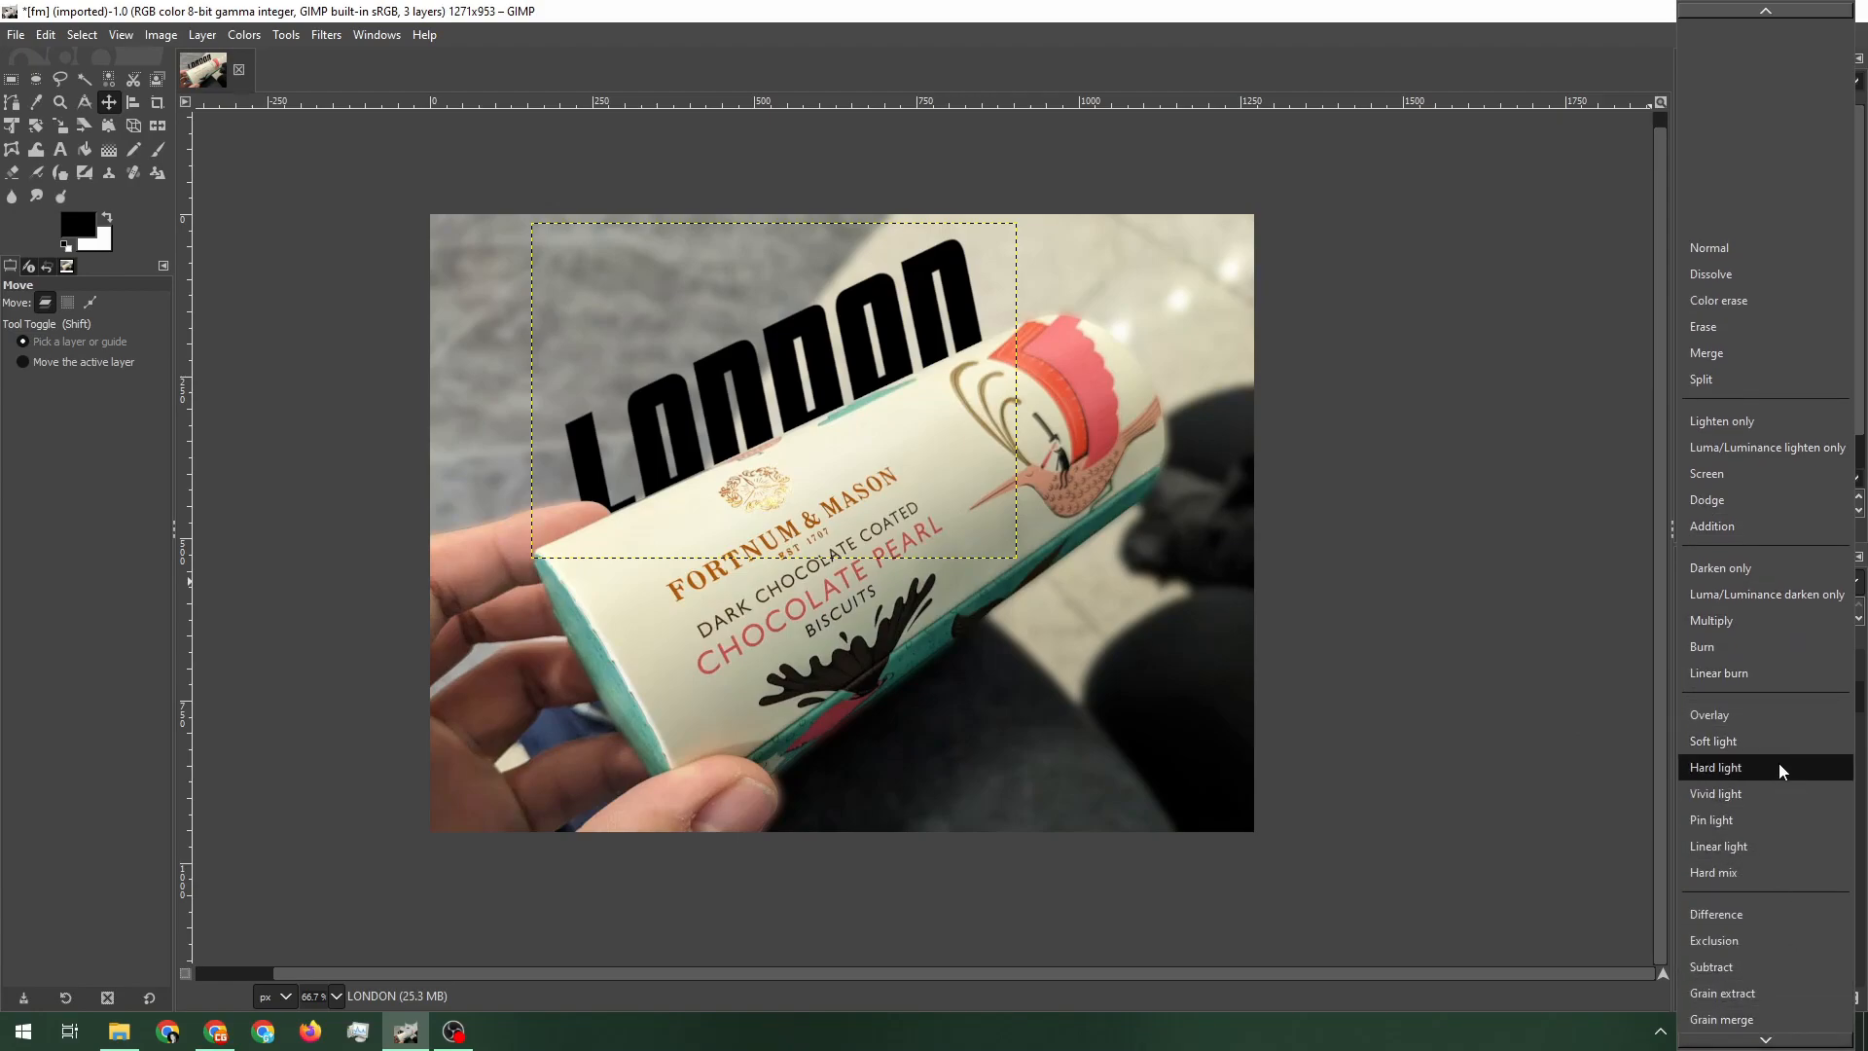
left_click(1777, 739)
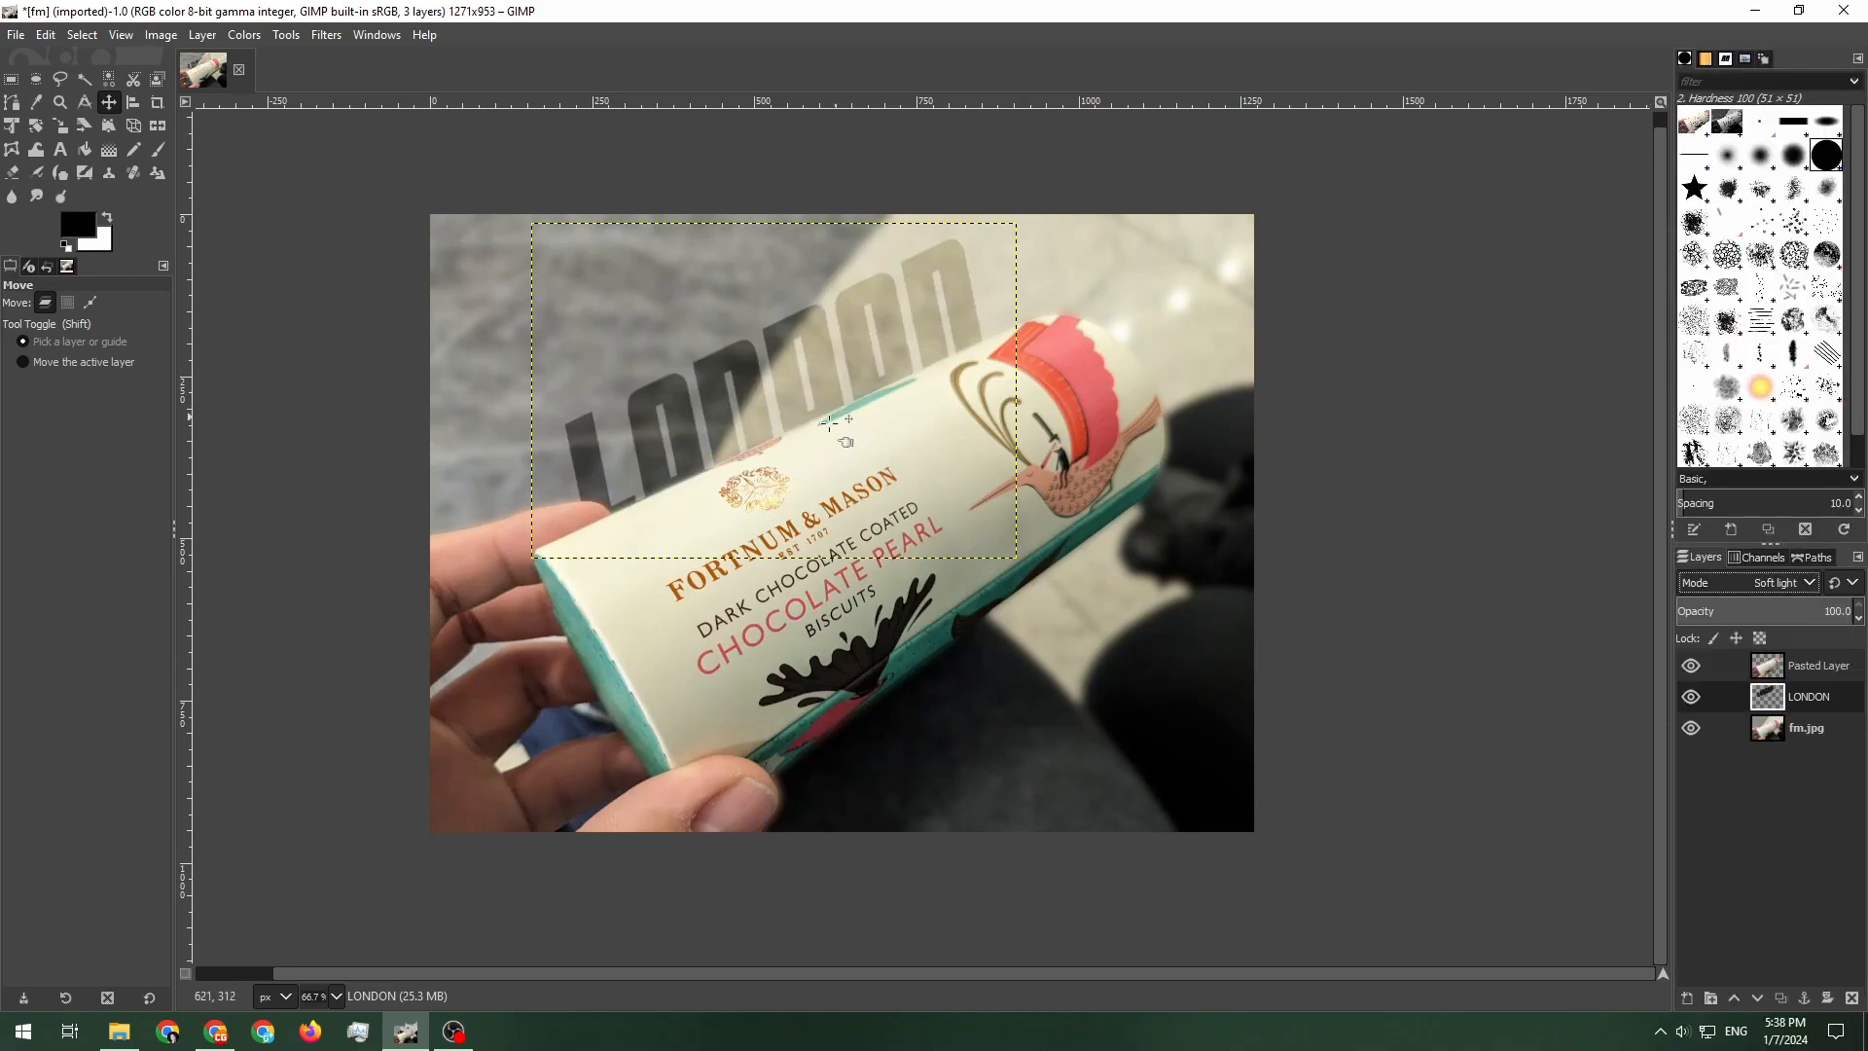
left_click(1763, 582)
left_click(1742, 638)
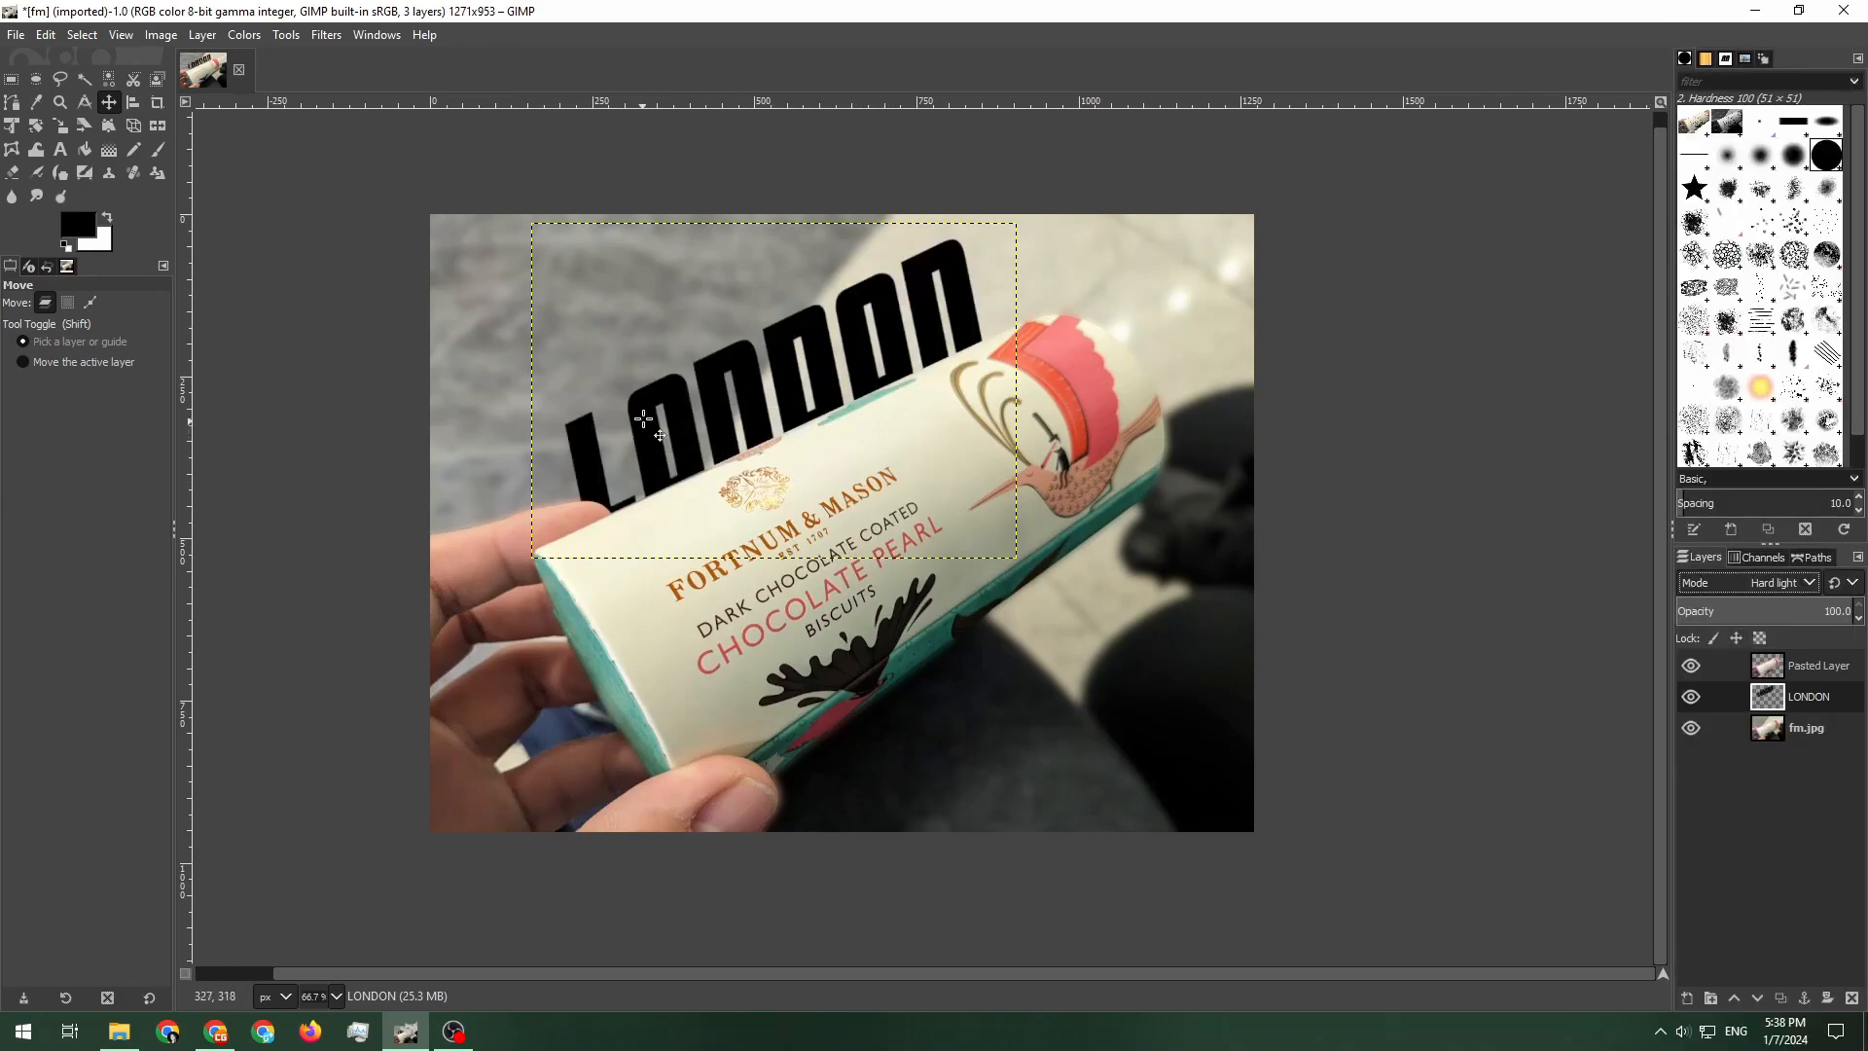
left_click(1783, 582)
left_click(1750, 556)
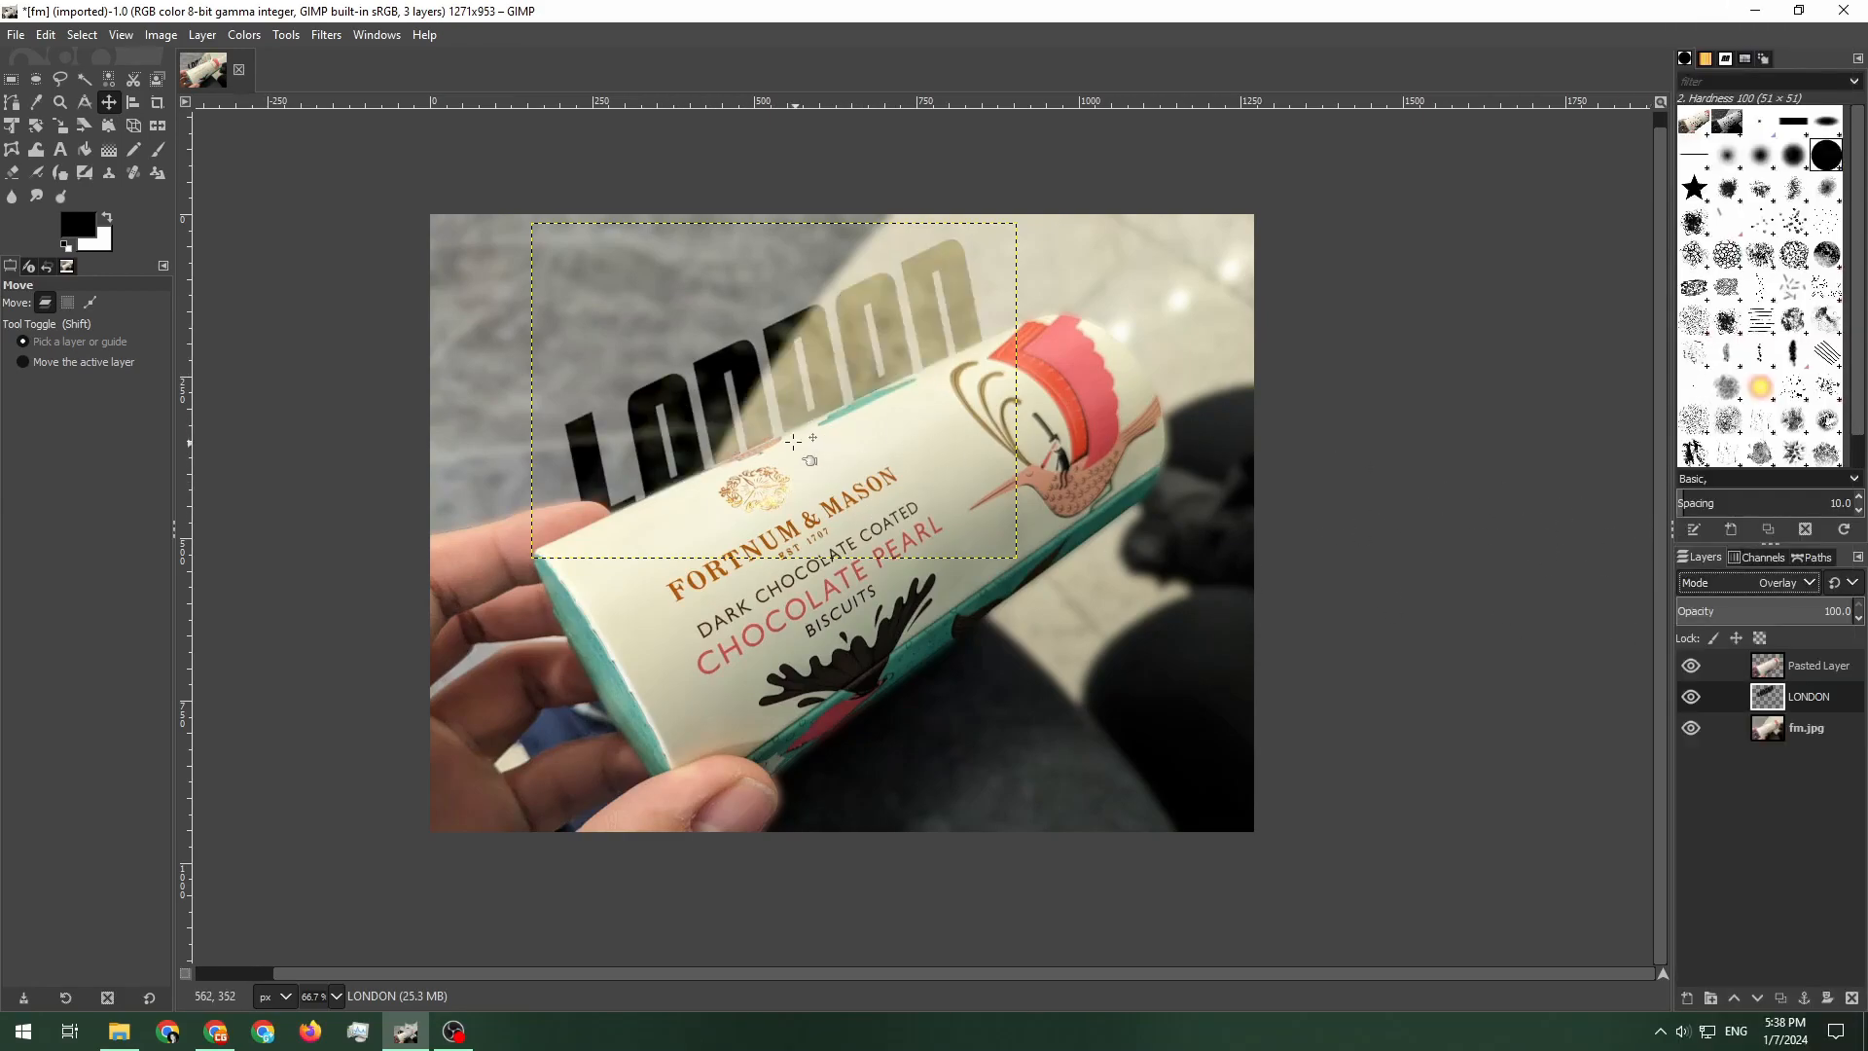
left_click(1731, 586)
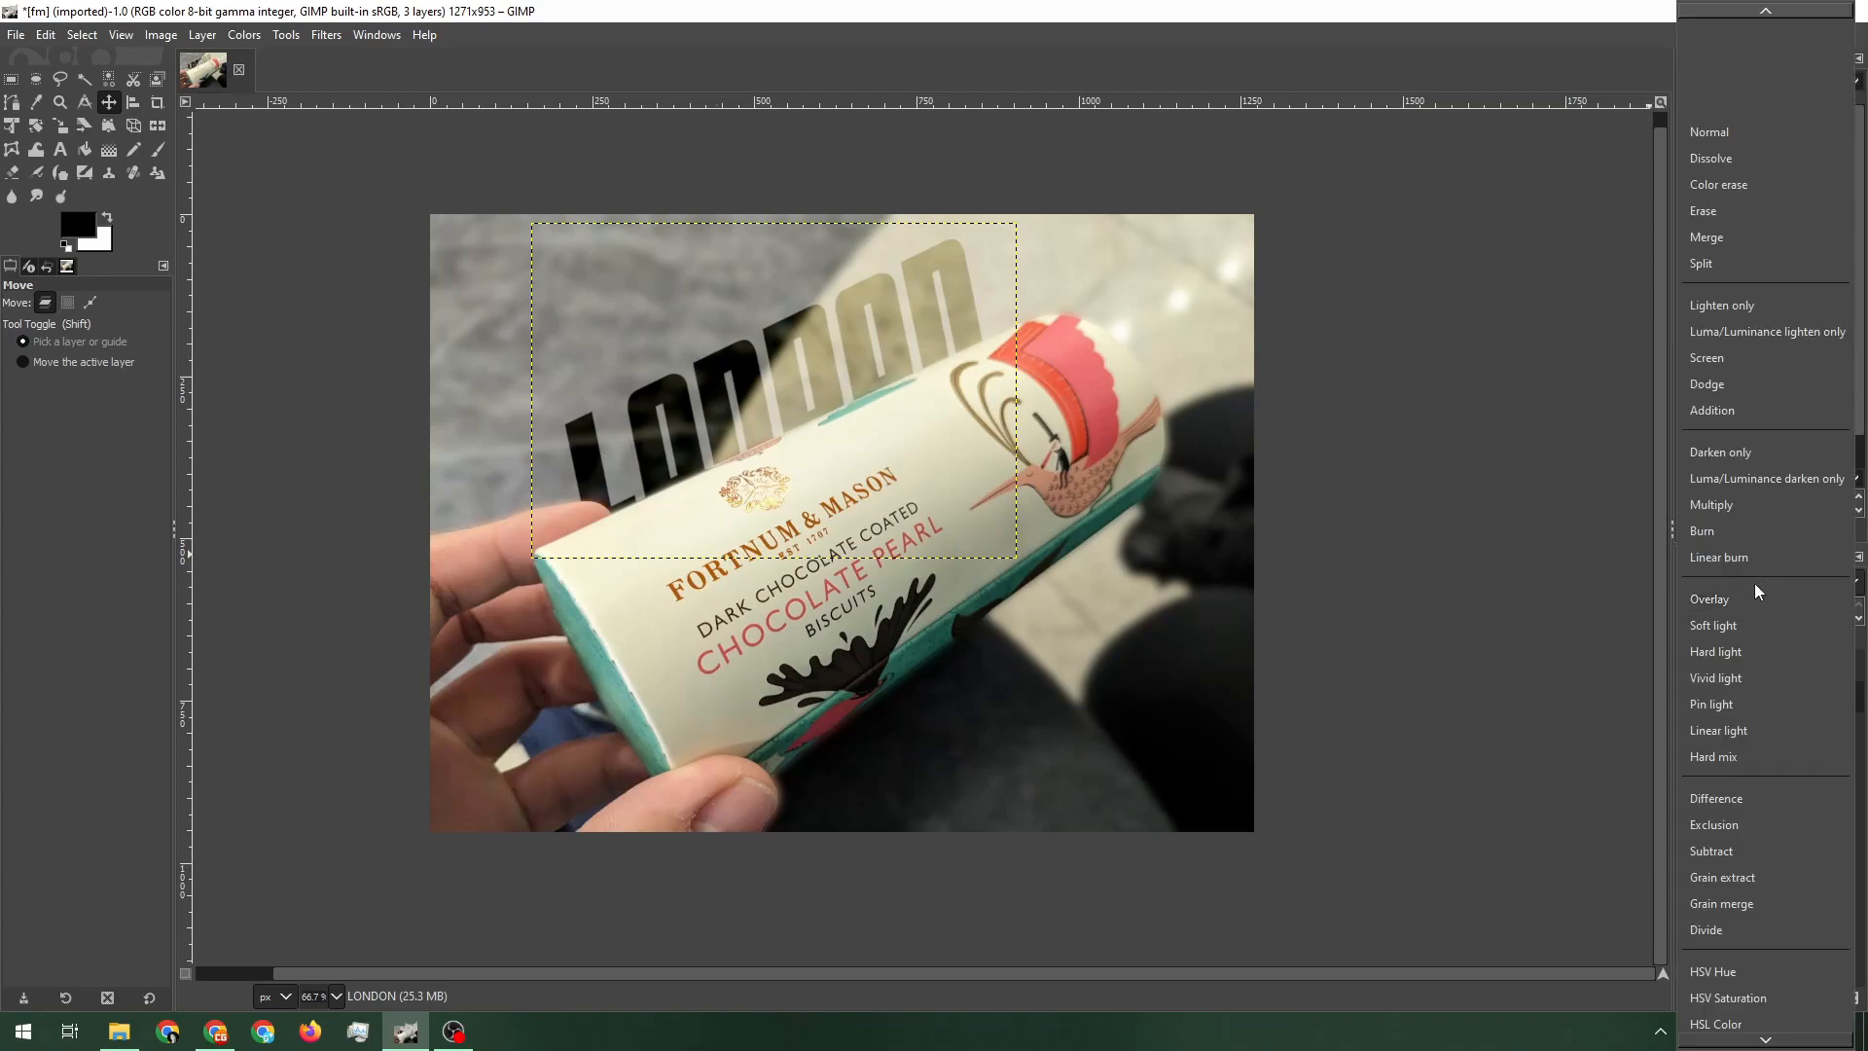
left_click(1731, 633)
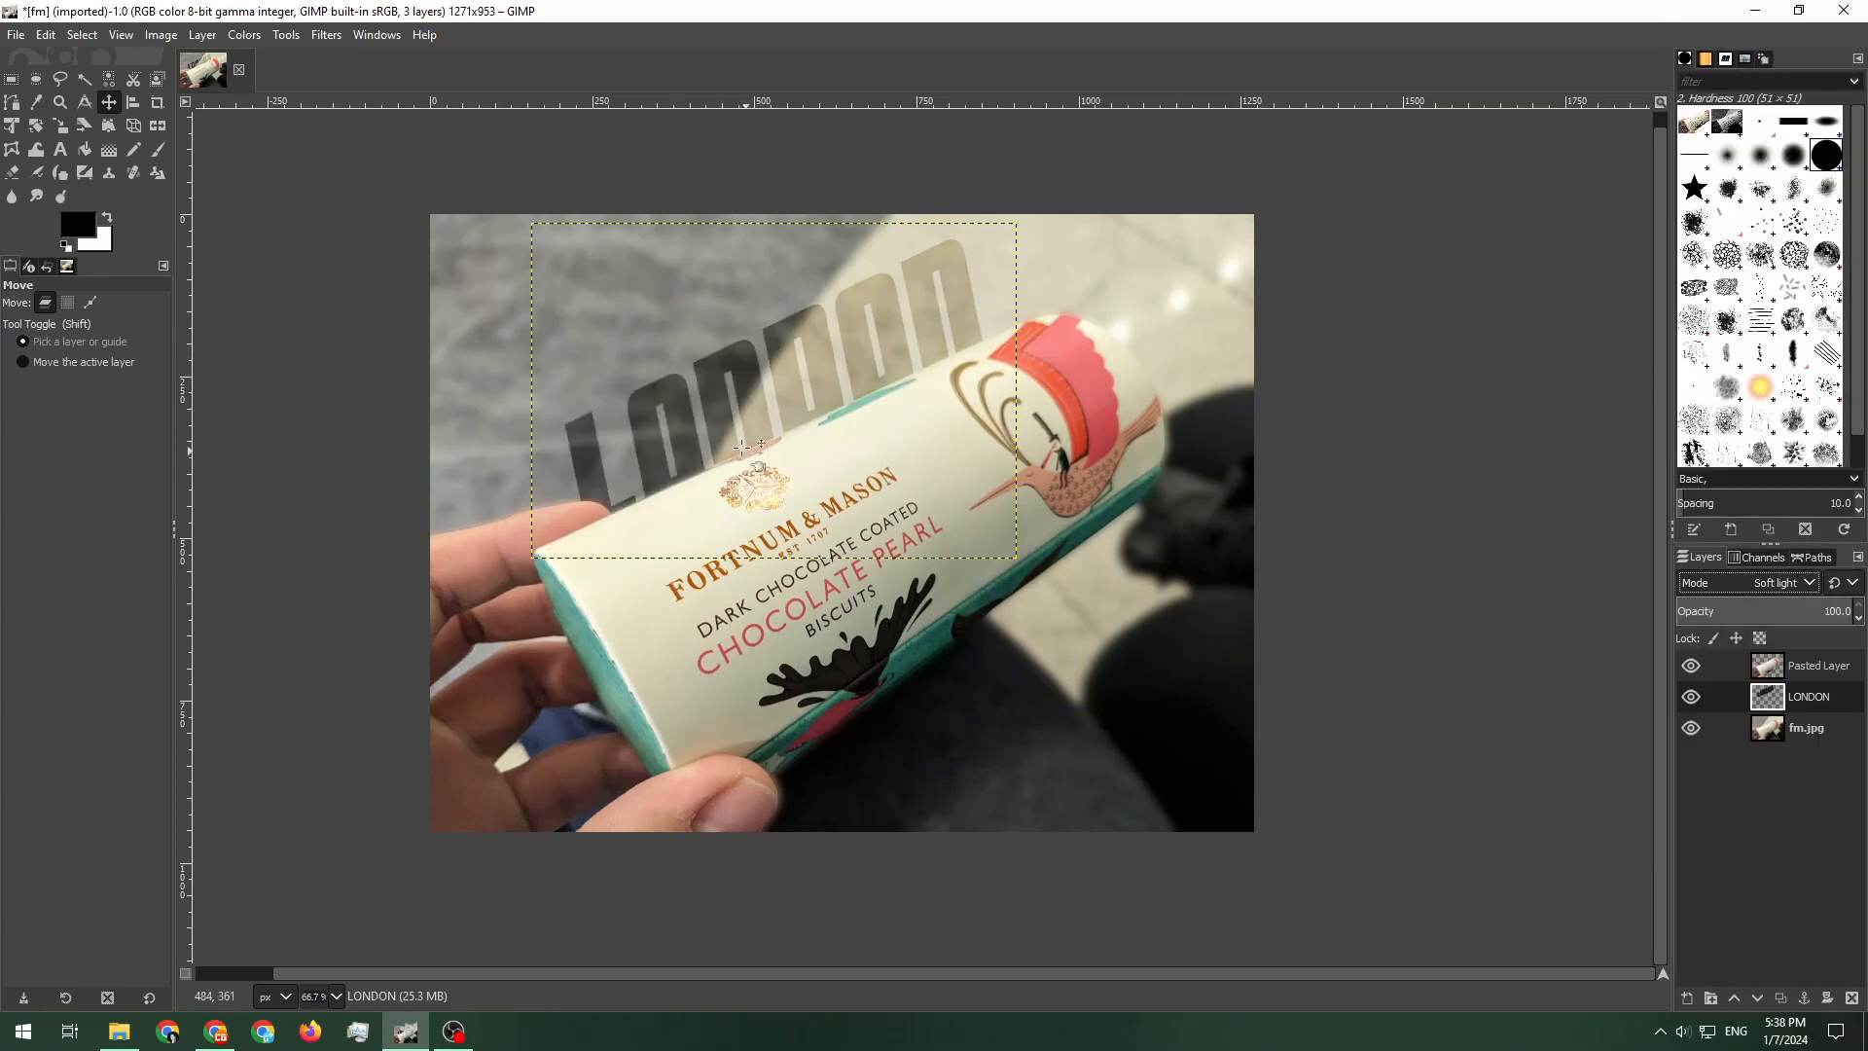
left_click(1760, 585)
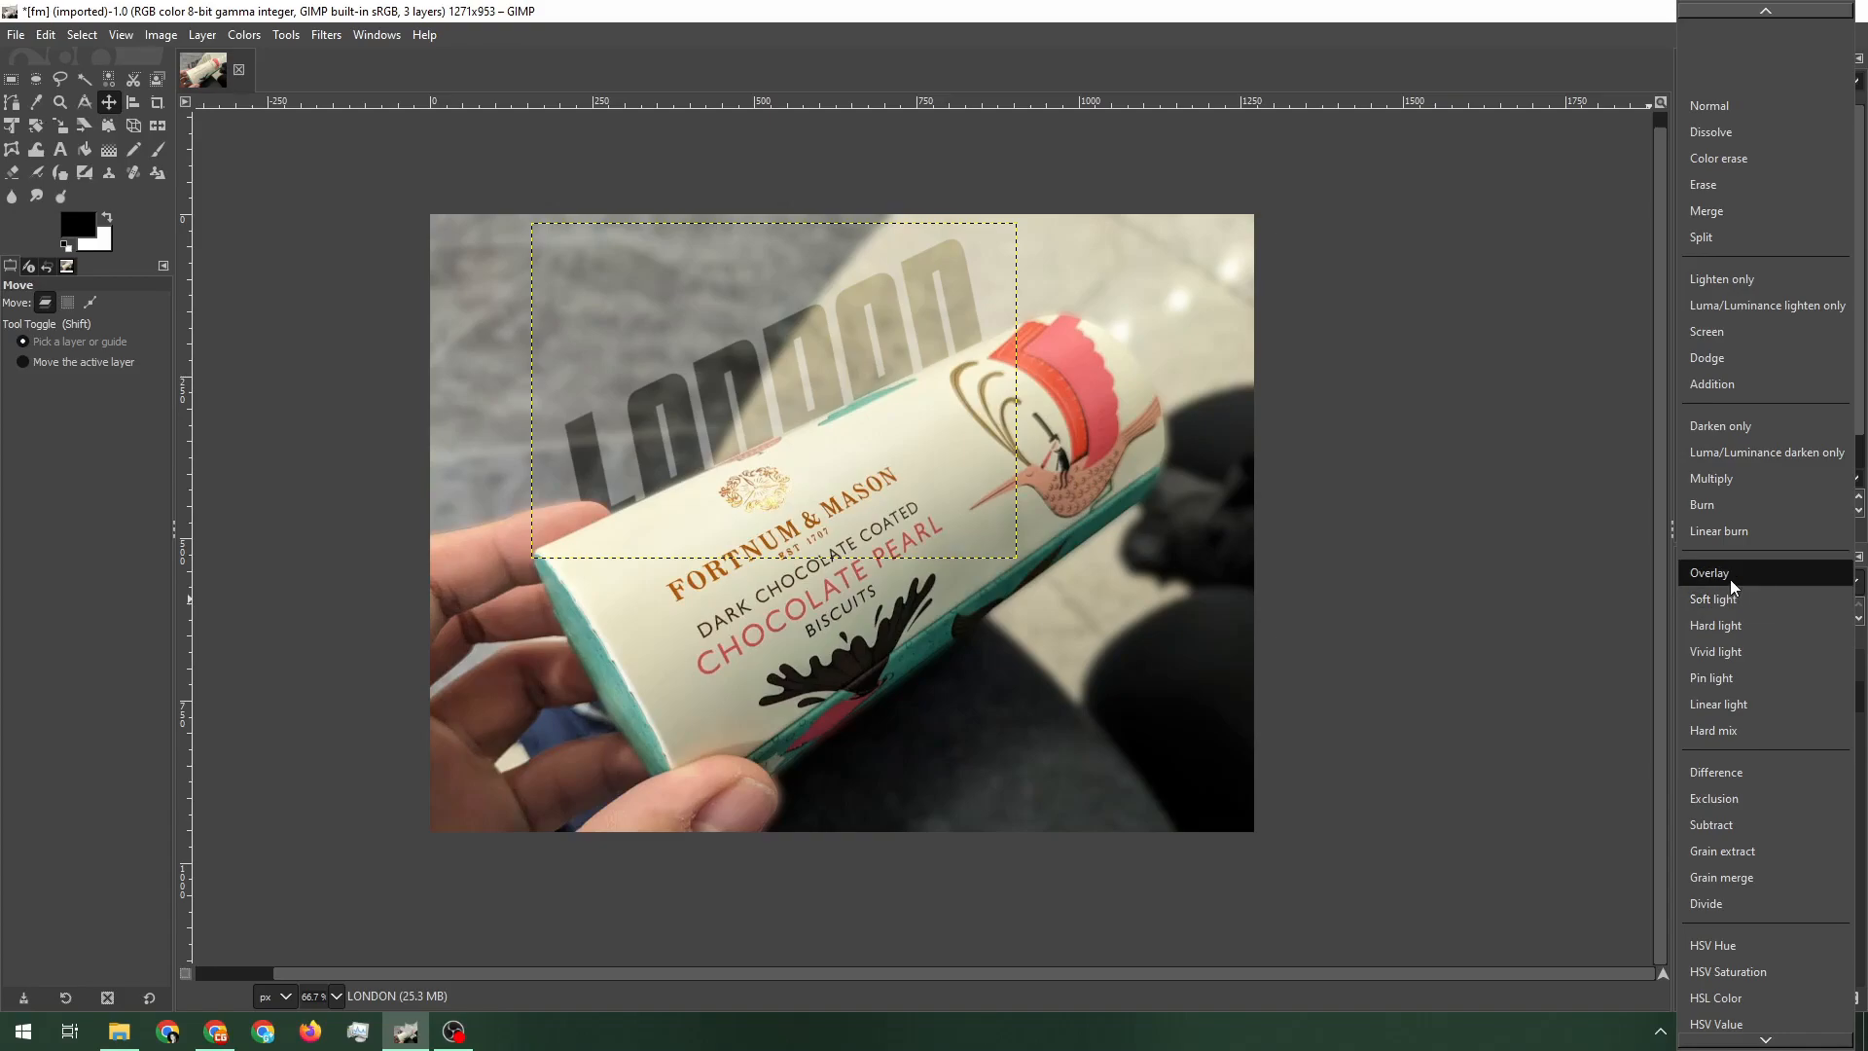
left_click(1367, 4)
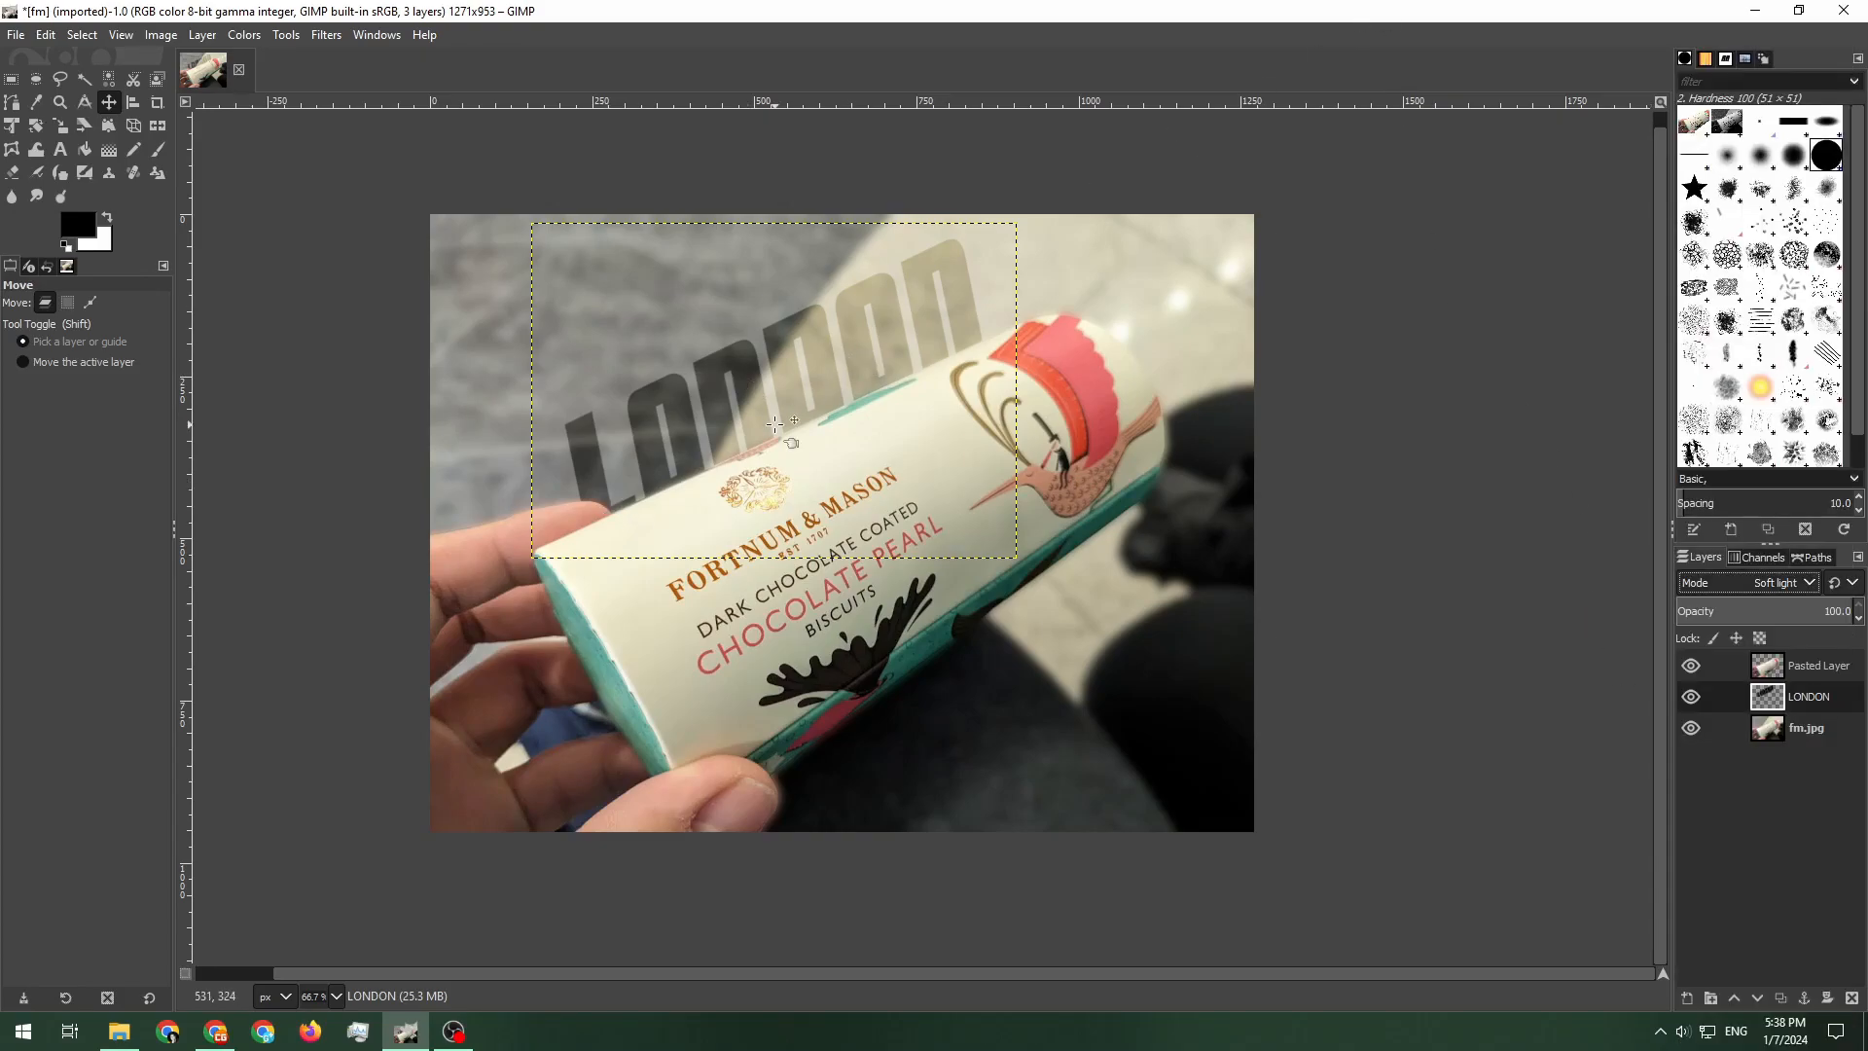
left_click(1773, 574)
left_click(1737, 480)
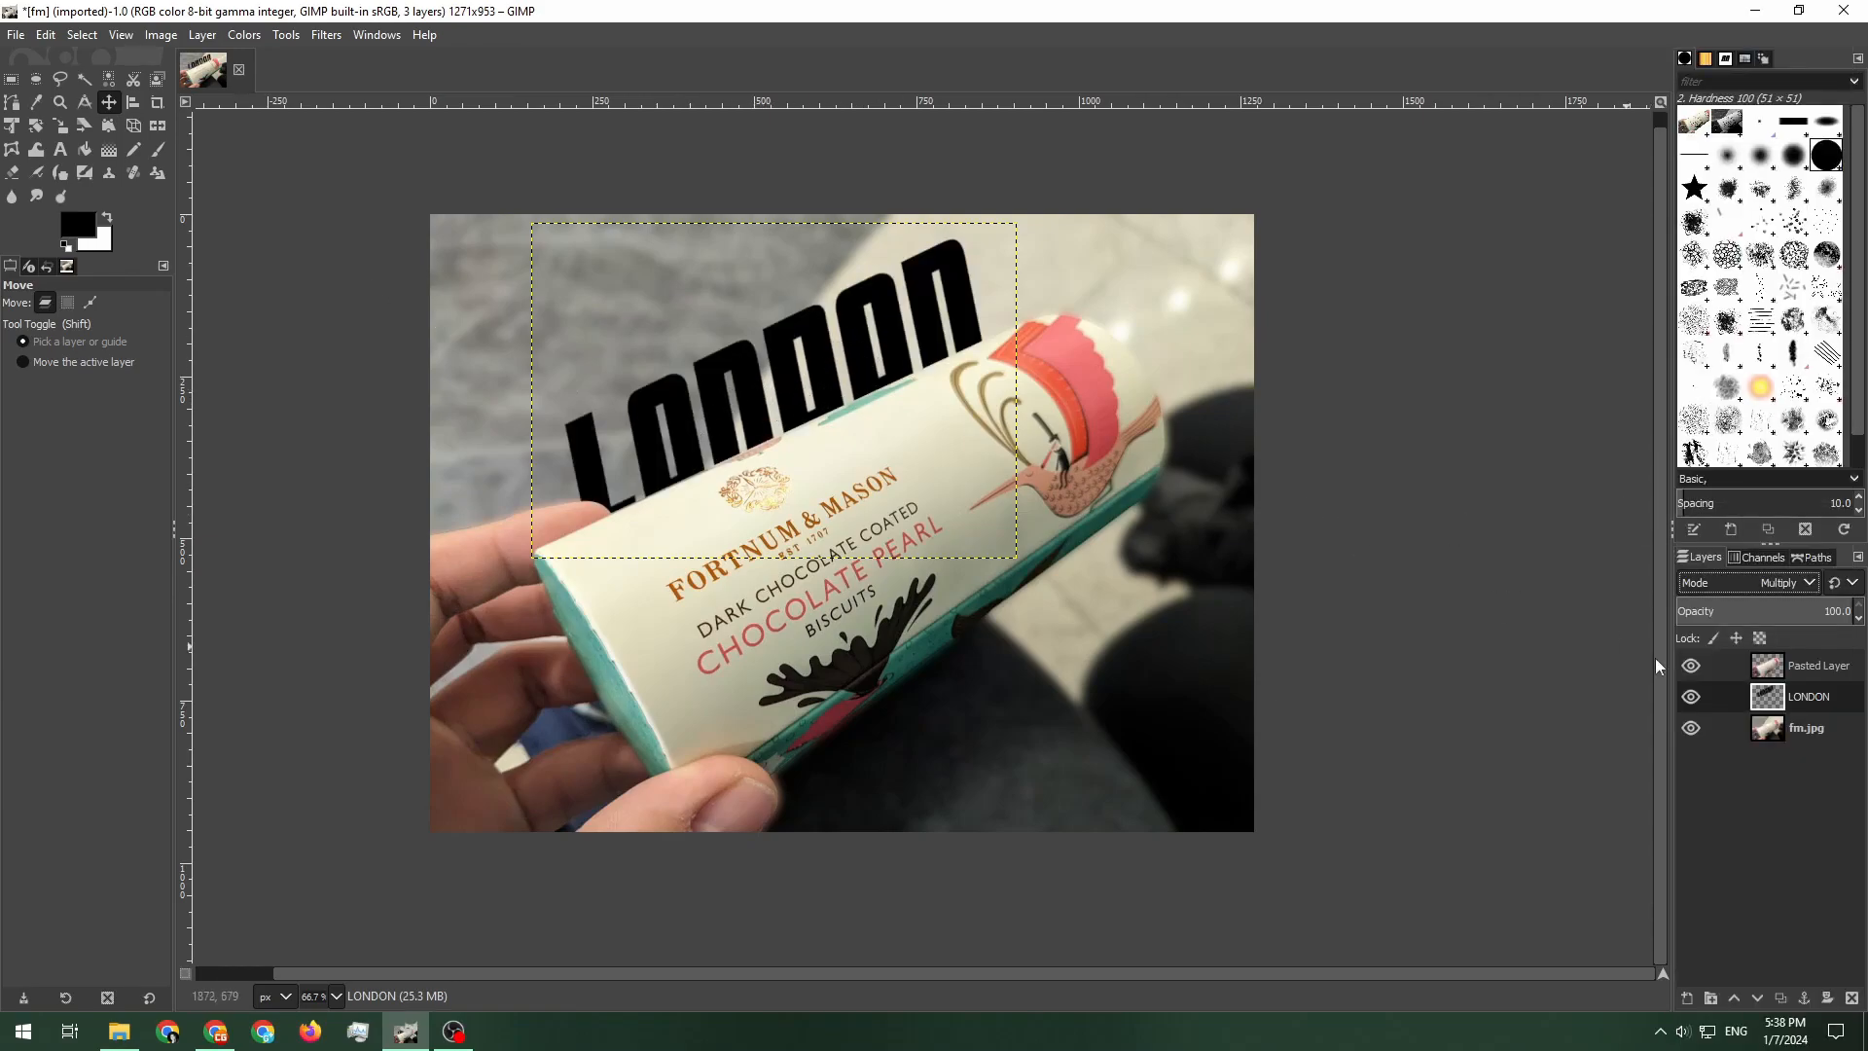
Load the LONDON layer's alpha as a selection and paint the letters red with the Paintbrush
right_click(1773, 697)
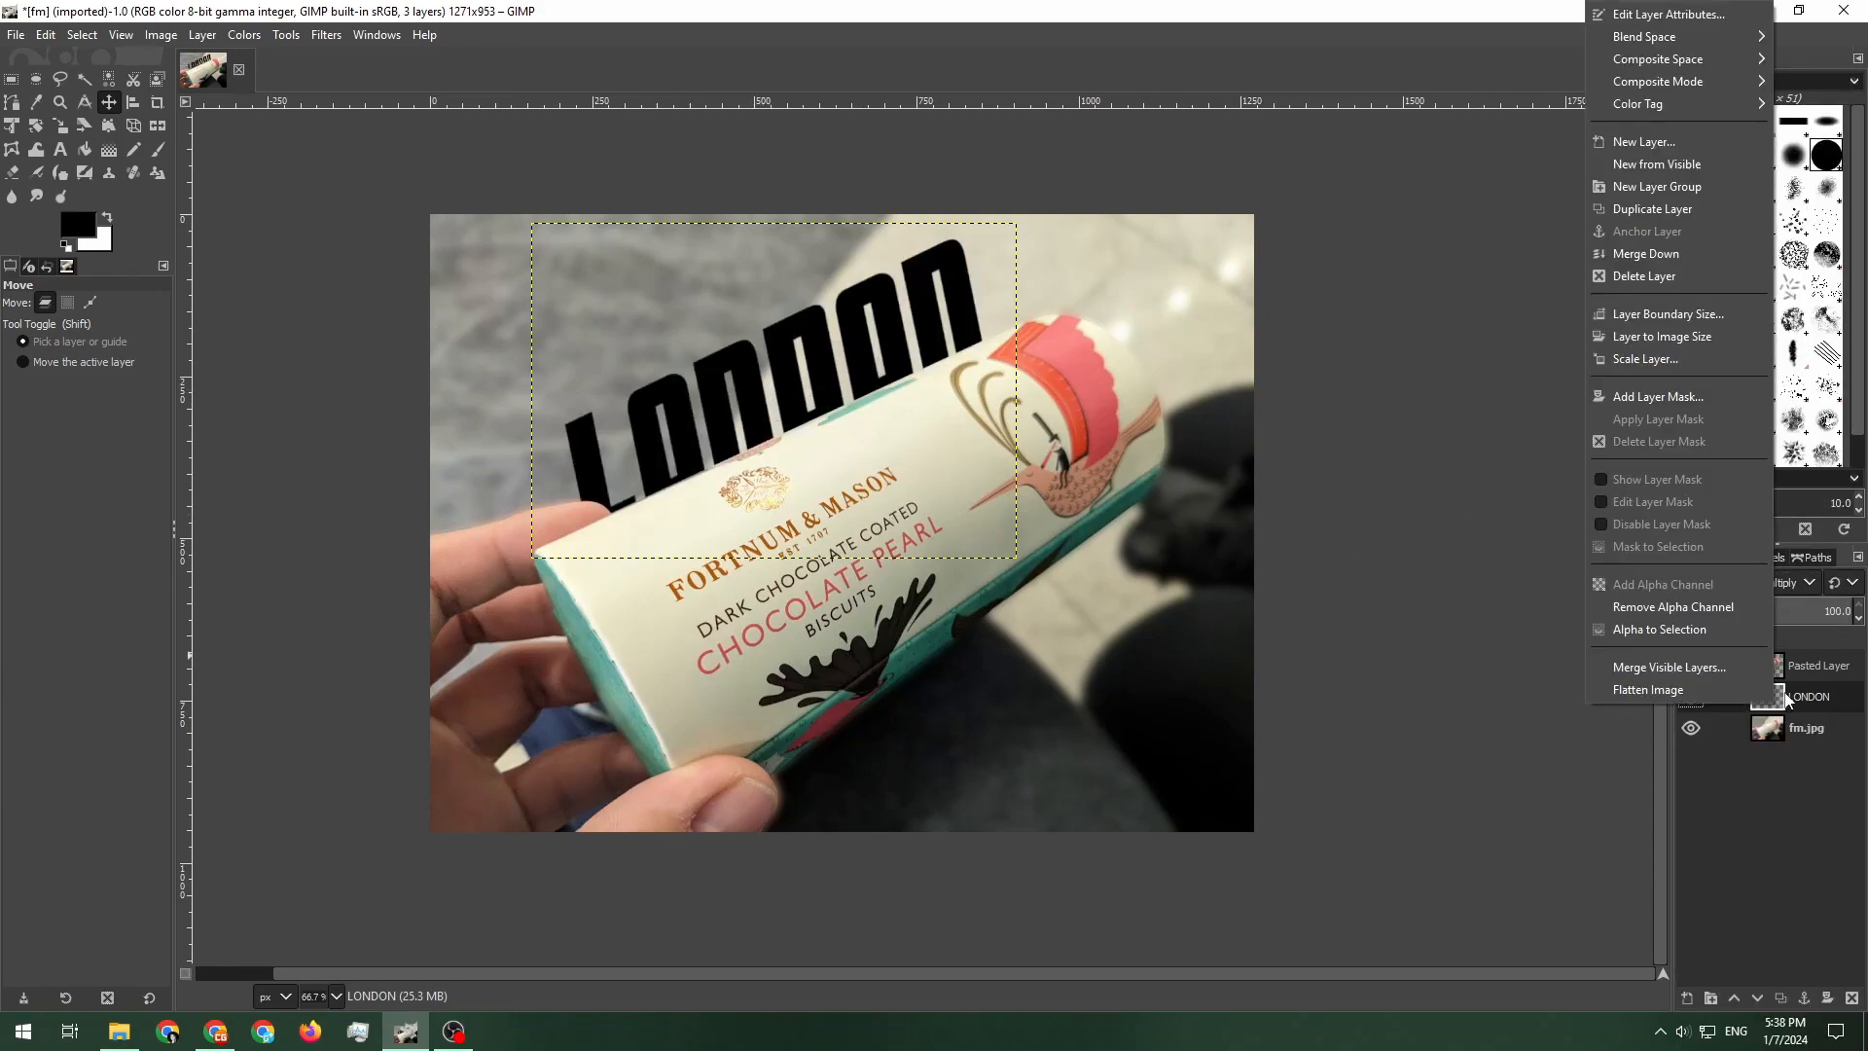
left_click(1683, 629)
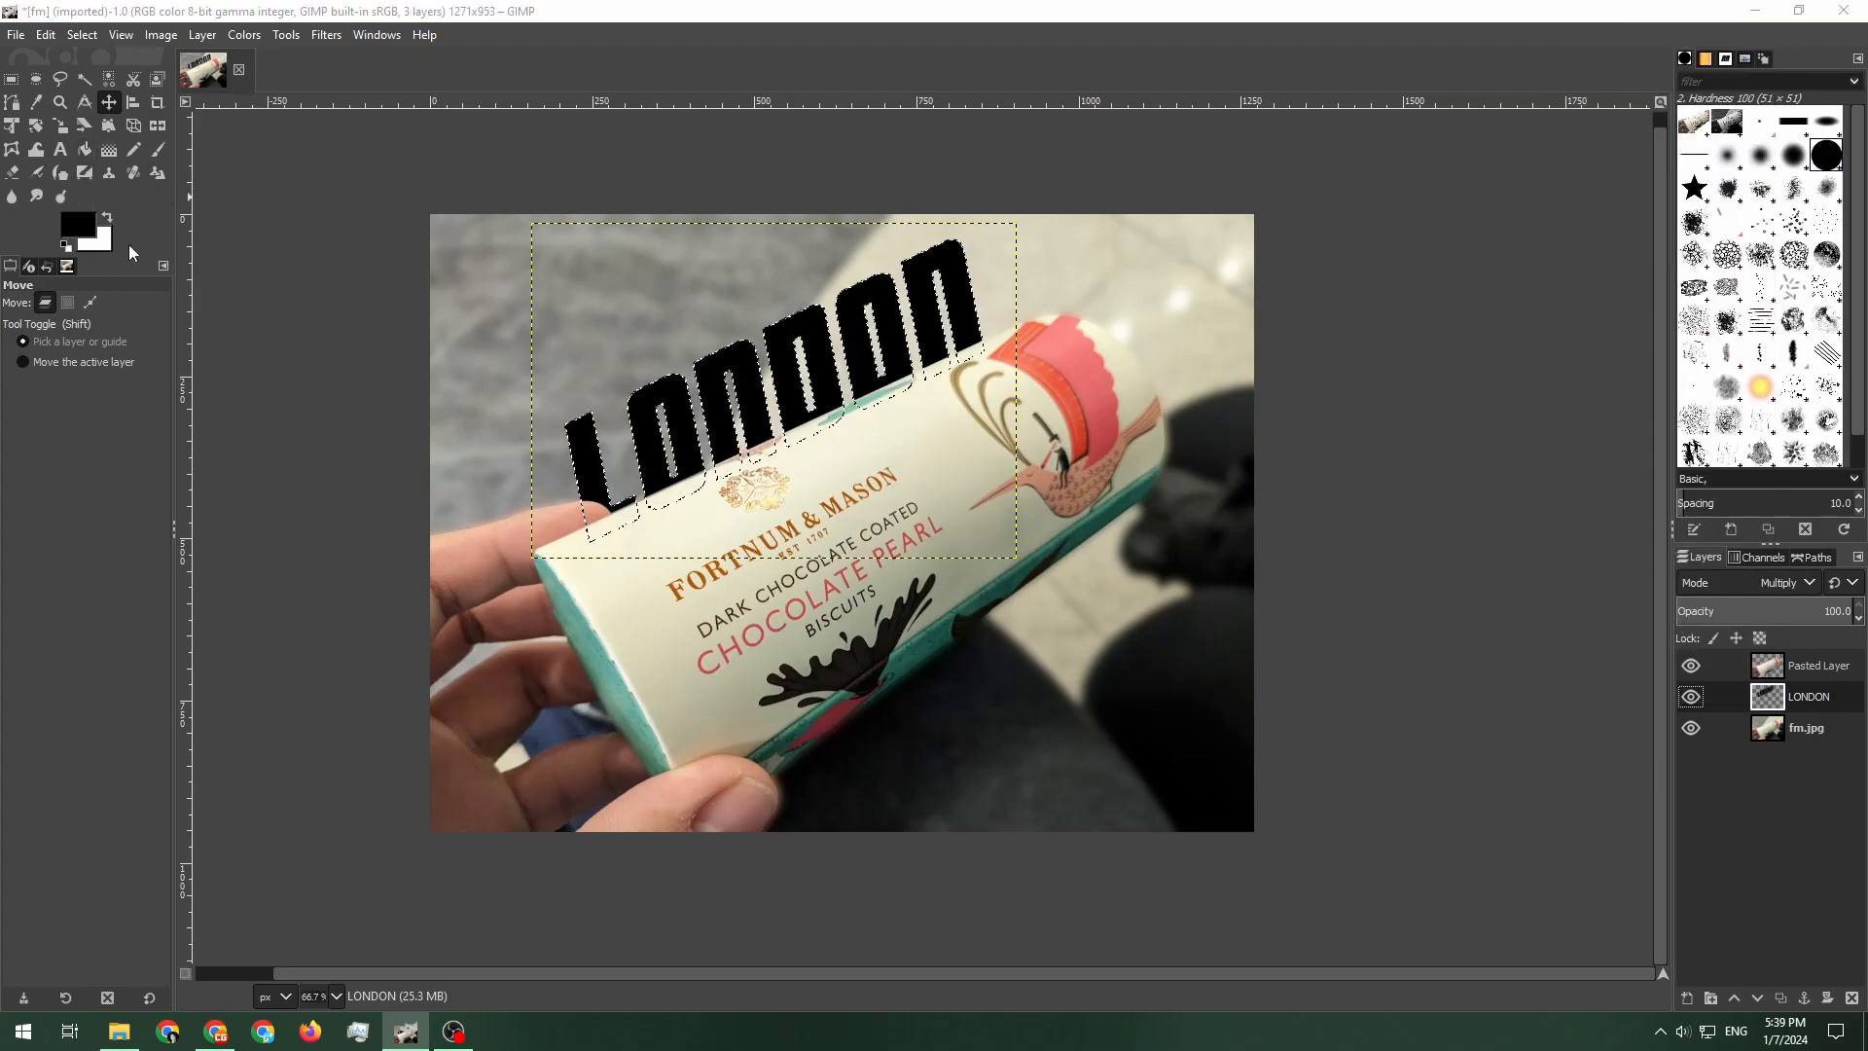
left_click(78, 225)
left_click(266, 320)
left_click(255, 387)
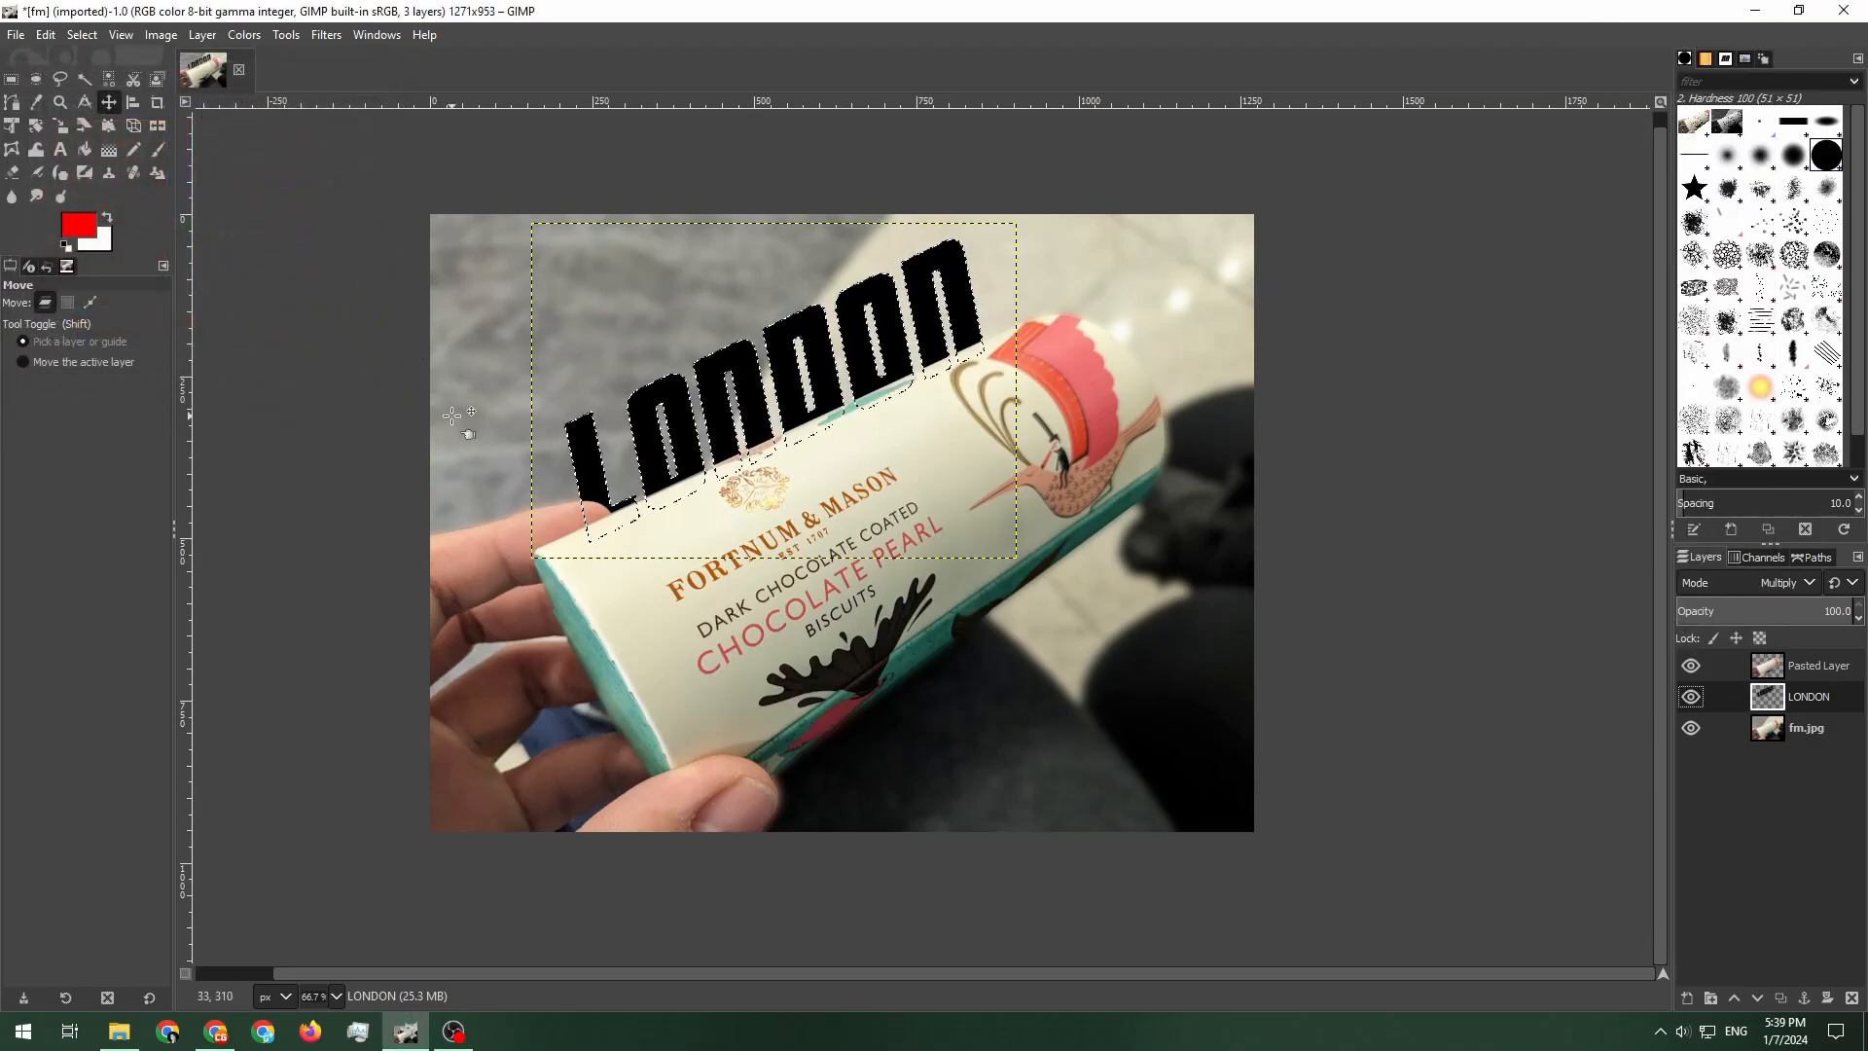
left_click(158, 149)
mouse_move(958, 297)
left_mouse_down()
mouse_move(763, 399)
mouse_move(1061, 256)
mouse_move(622, 484)
left_mouse_up()
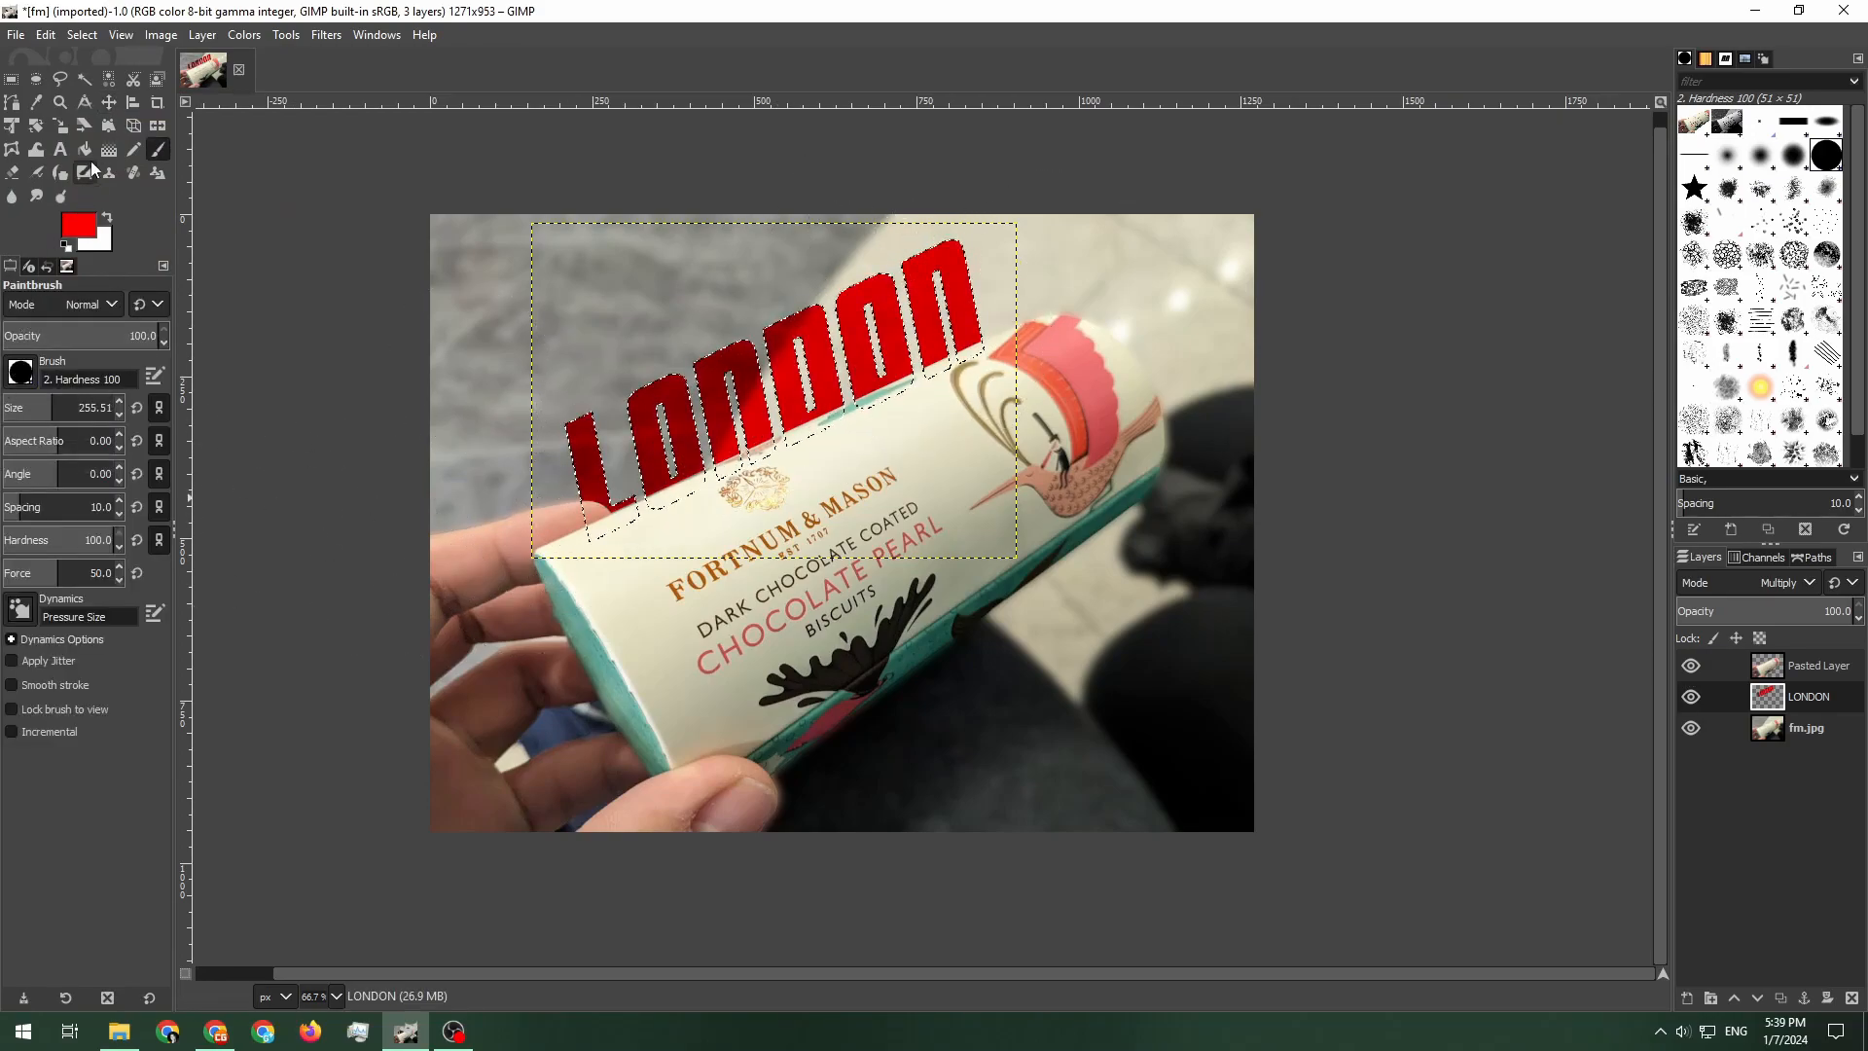
Deselect, shift the red text, then undo the last three changes
left_click(109, 101)
key("ctrl+shift+a")
key("shift")
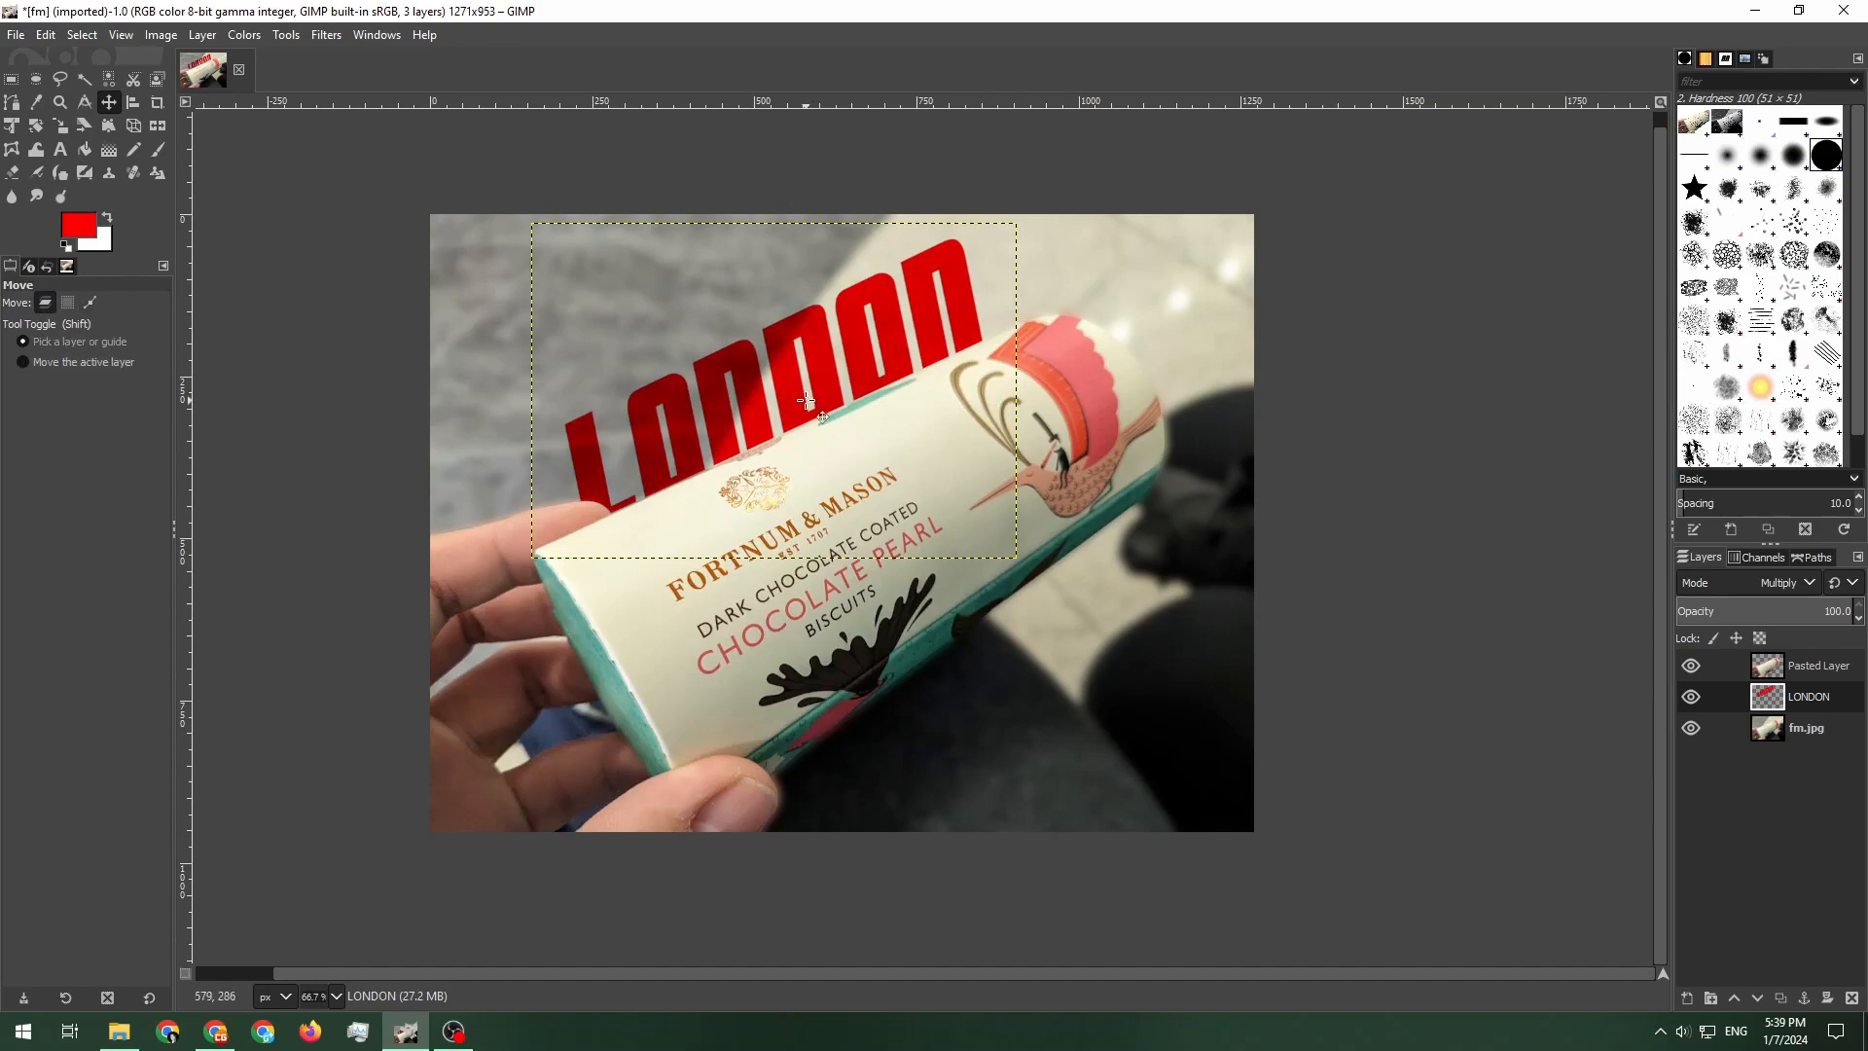
left_click_drag(791, 380, 979, 440)
key("ctrl+z")
key("ctrl+z")
key("ctrl+z")
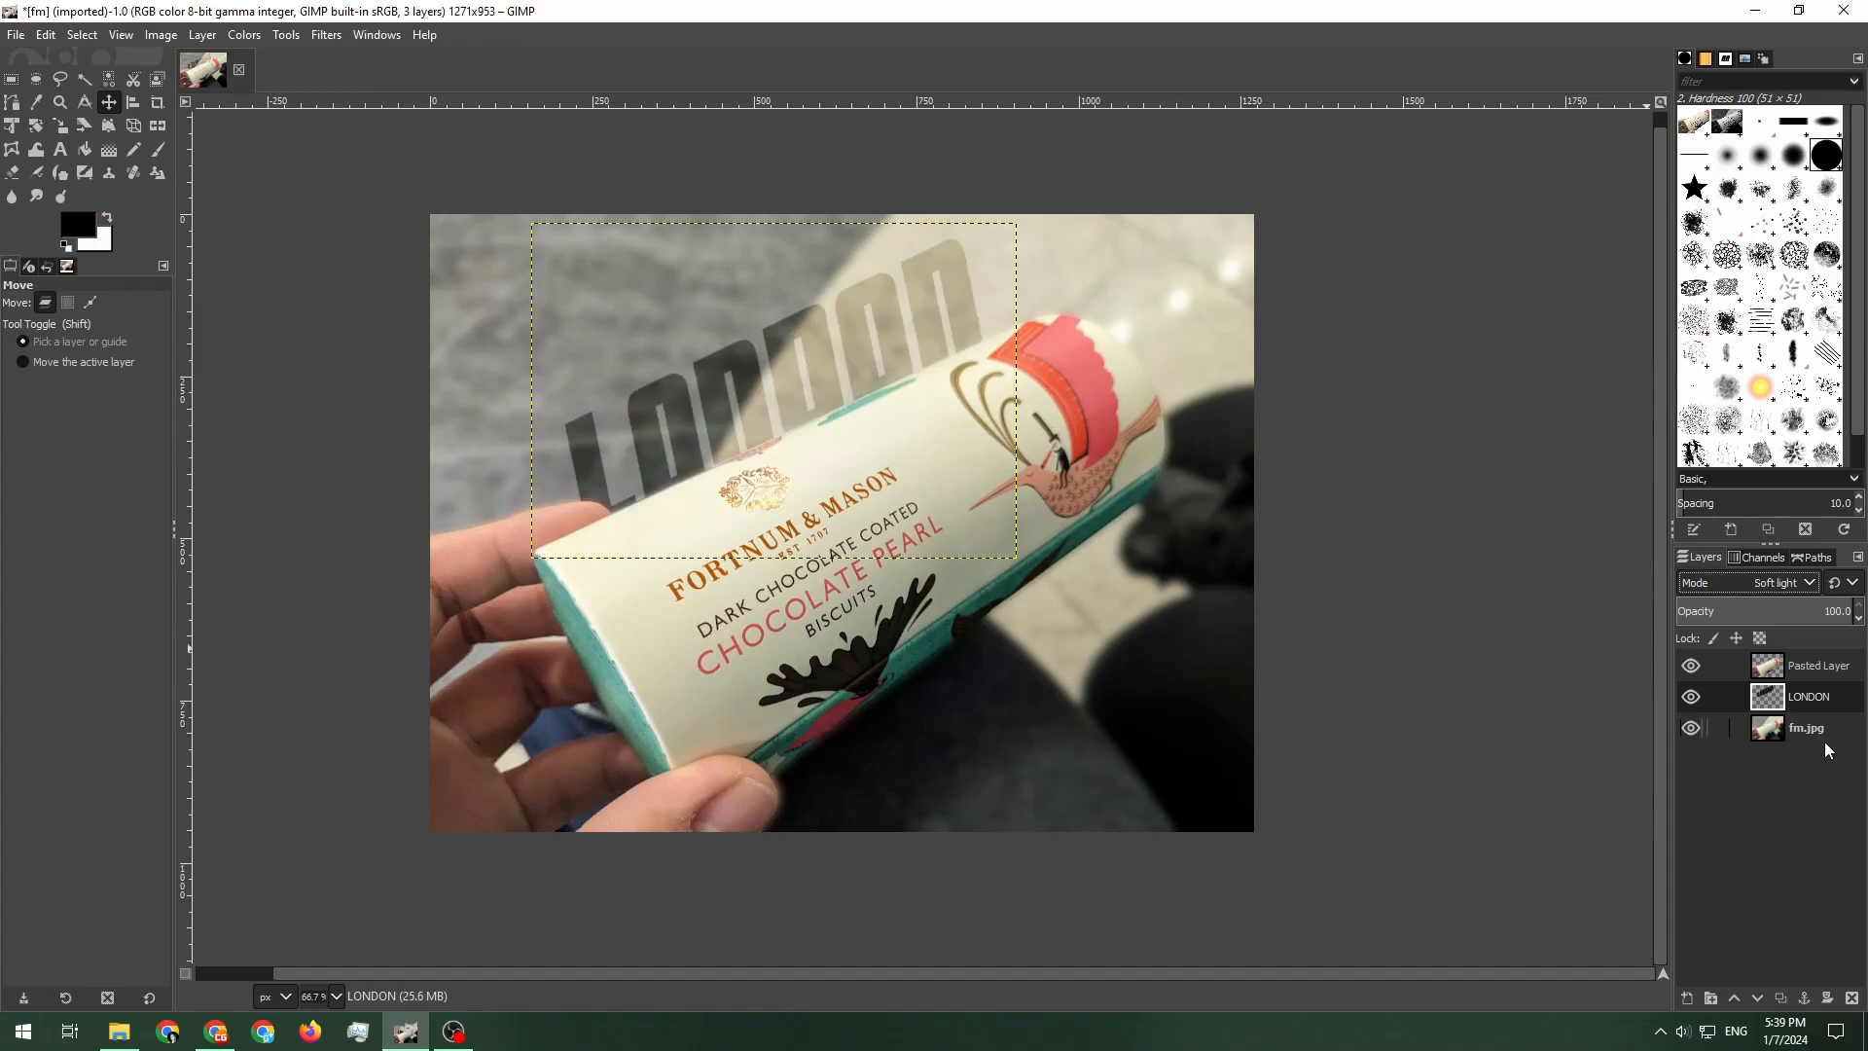
Set the LONDON layer's blend mode to Overlay and duplicate the layer
left_click(1822, 741)
left_click(1808, 696)
left_click(1771, 583)
left_click(1718, 572)
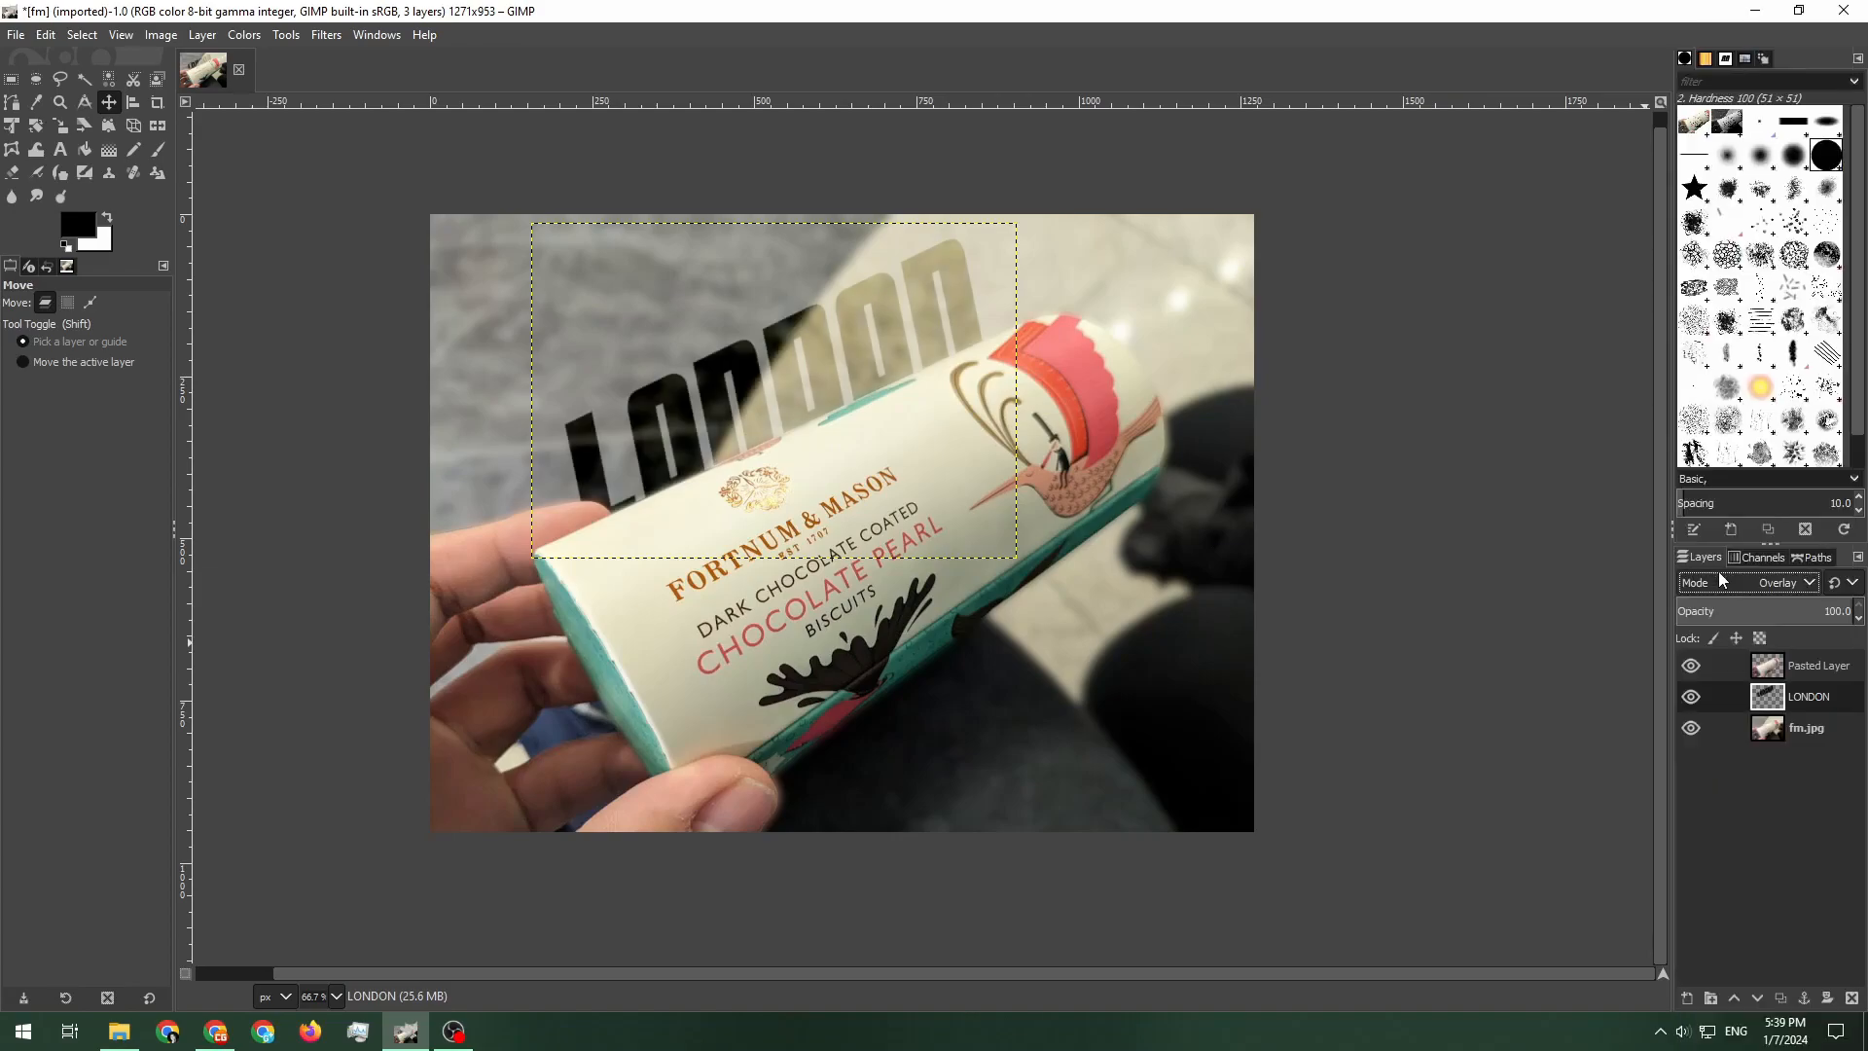
left_click(1698, 693)
left_click(1781, 999)
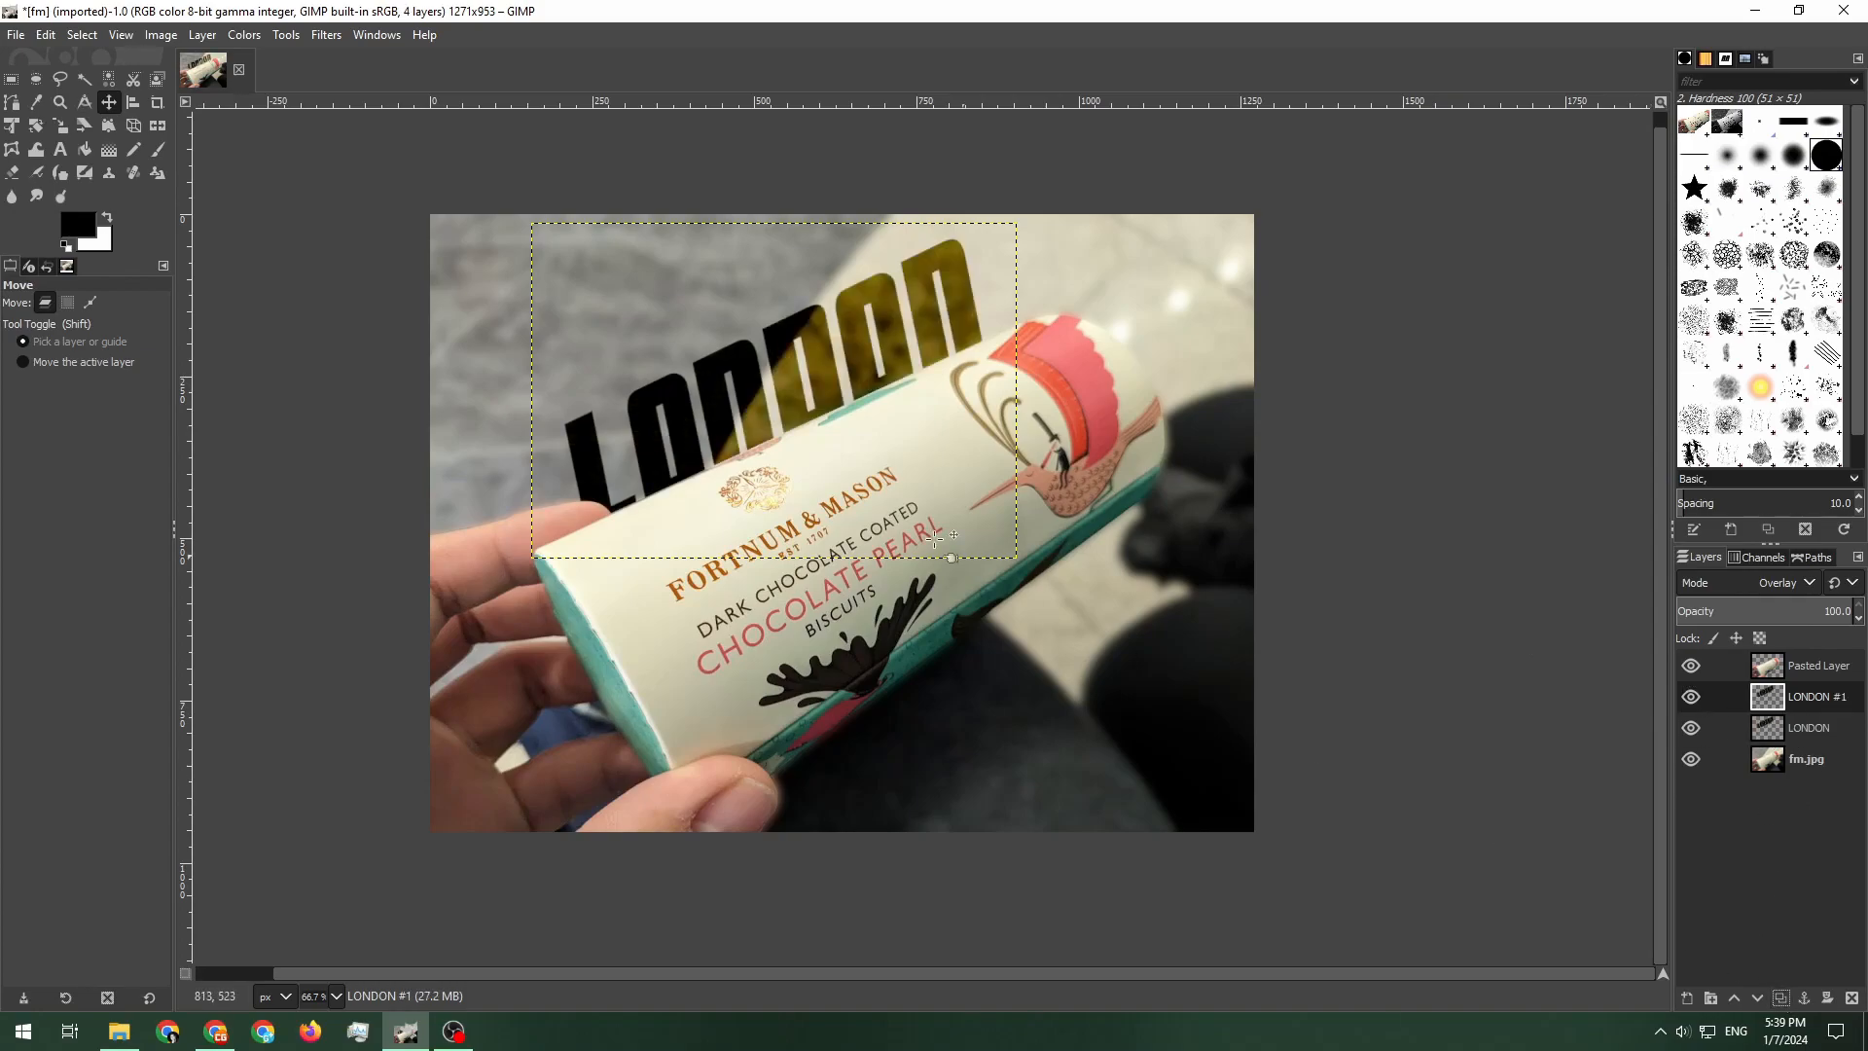
Select the LONDON layers in turn and close the fm image
left_click(1765, 731)
left_click(1768, 702)
left_click(1766, 727)
left_click(1771, 702)
left_click(1852, 999)
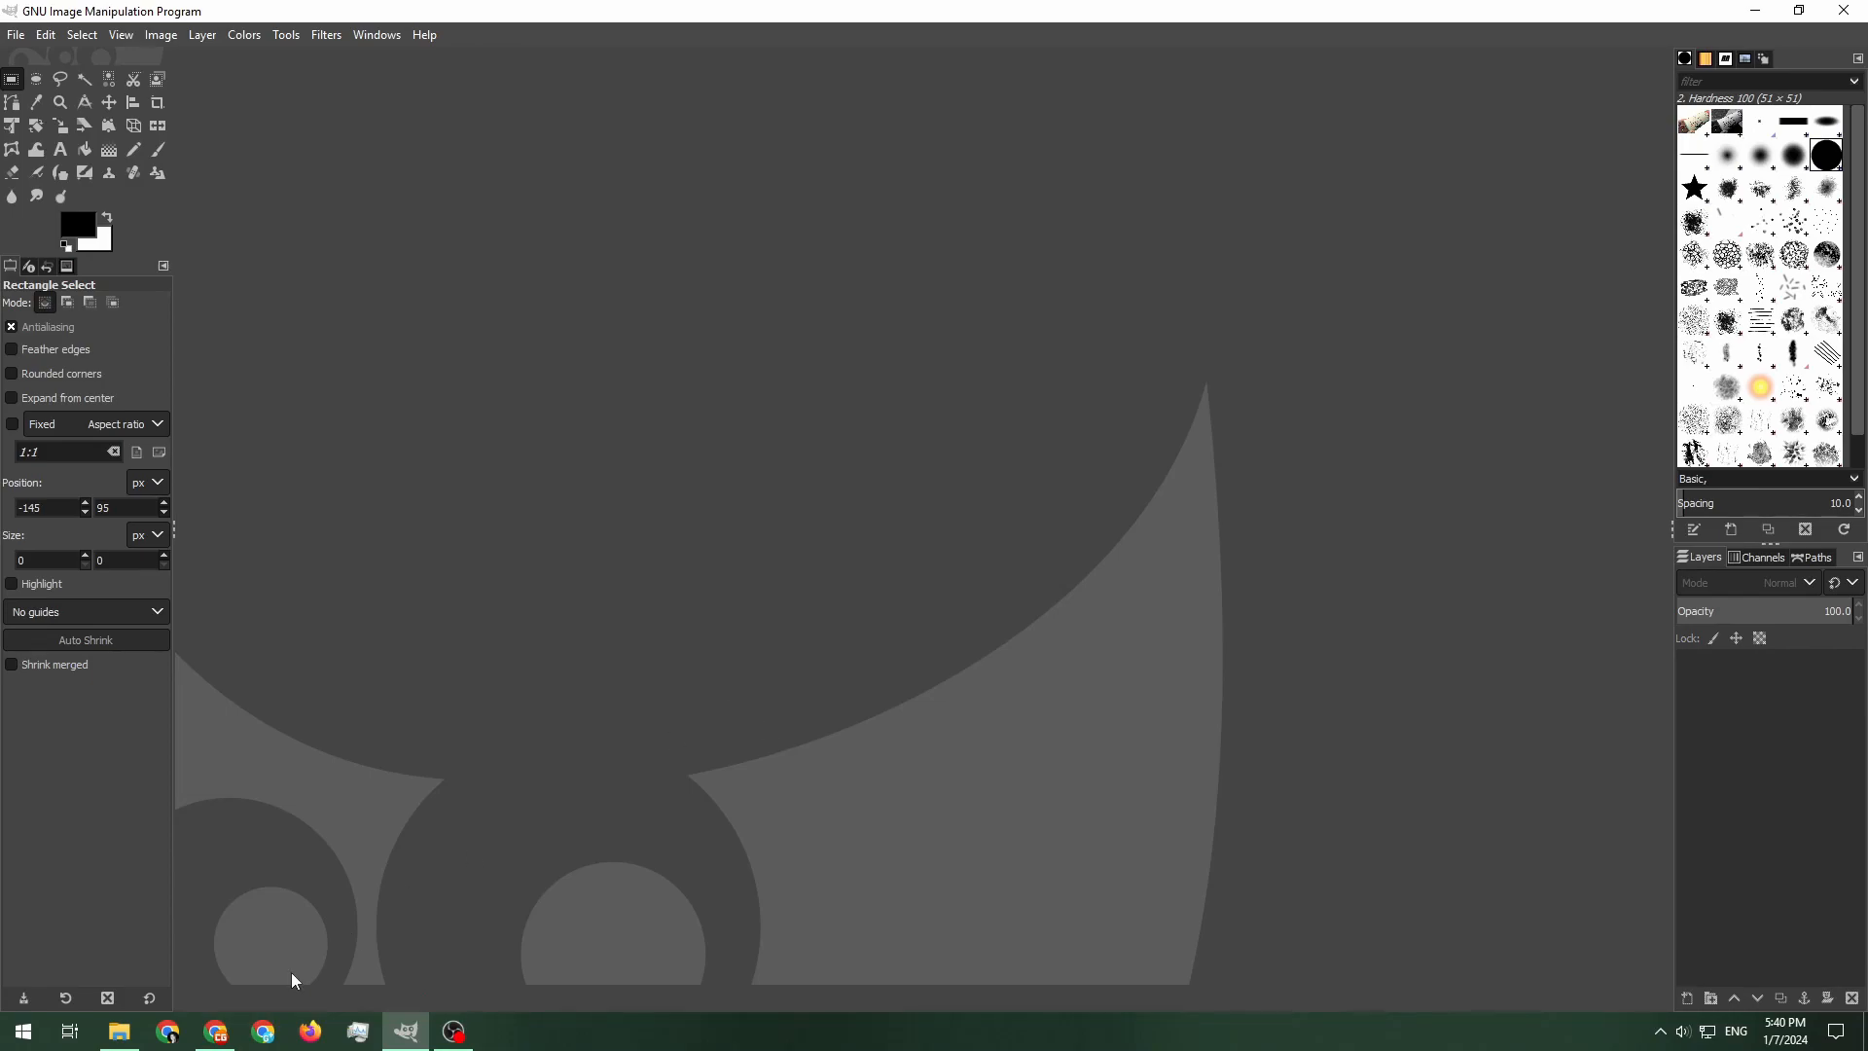
Open ae86.jpg from the Downloads bg folder in GIMP and convert it to the RGB working space
left_click(118, 1031)
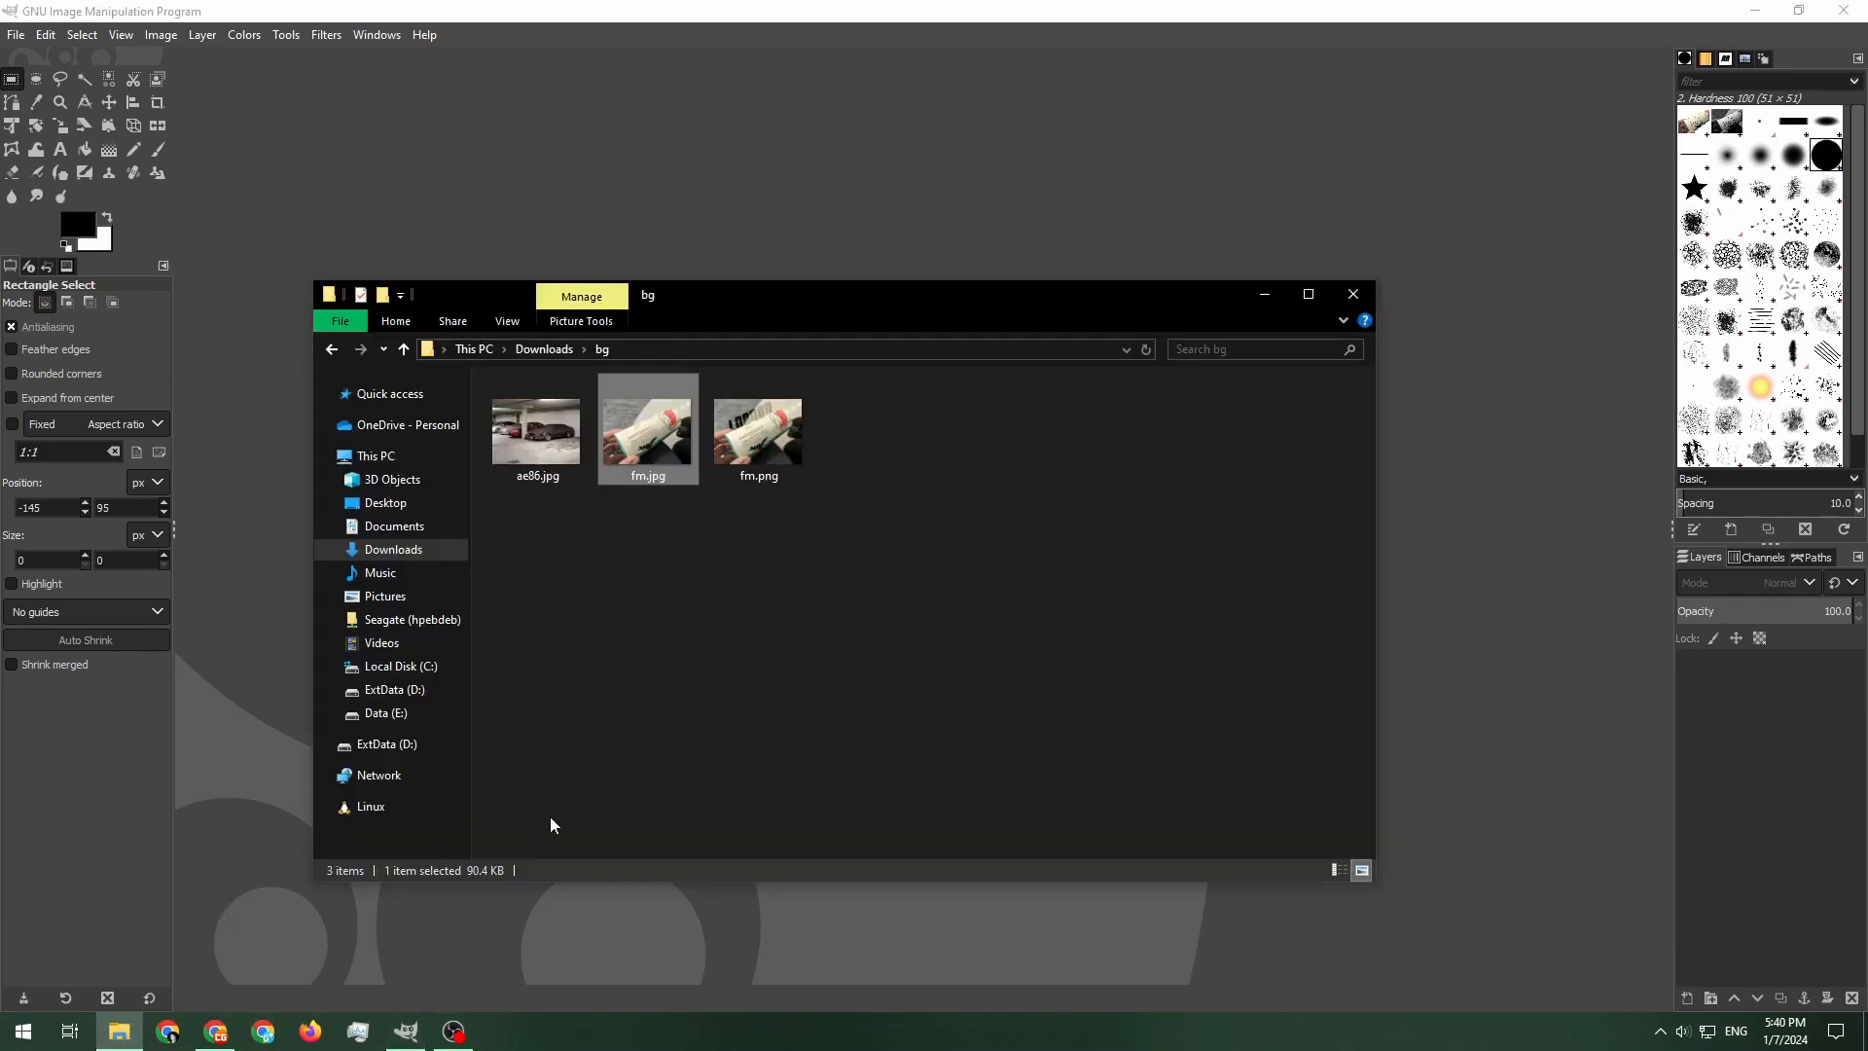
left_click(793, 516)
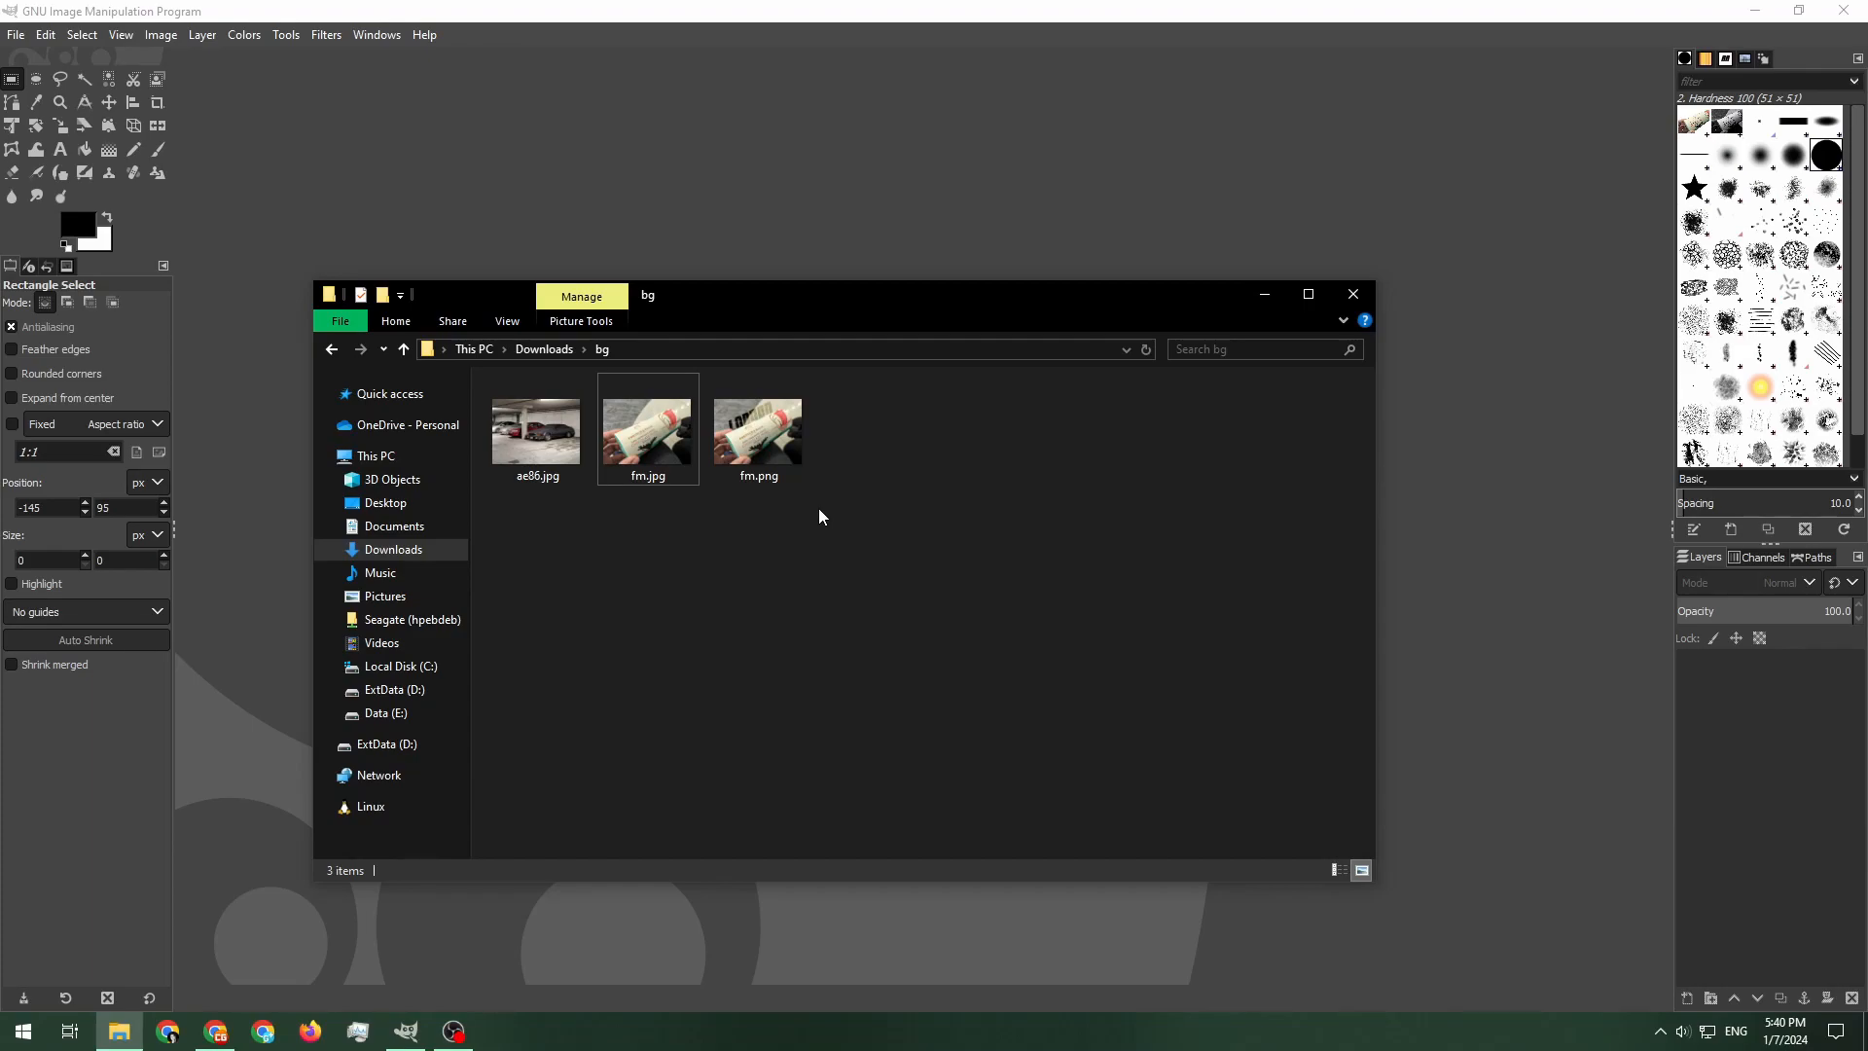
left_click(576, 456)
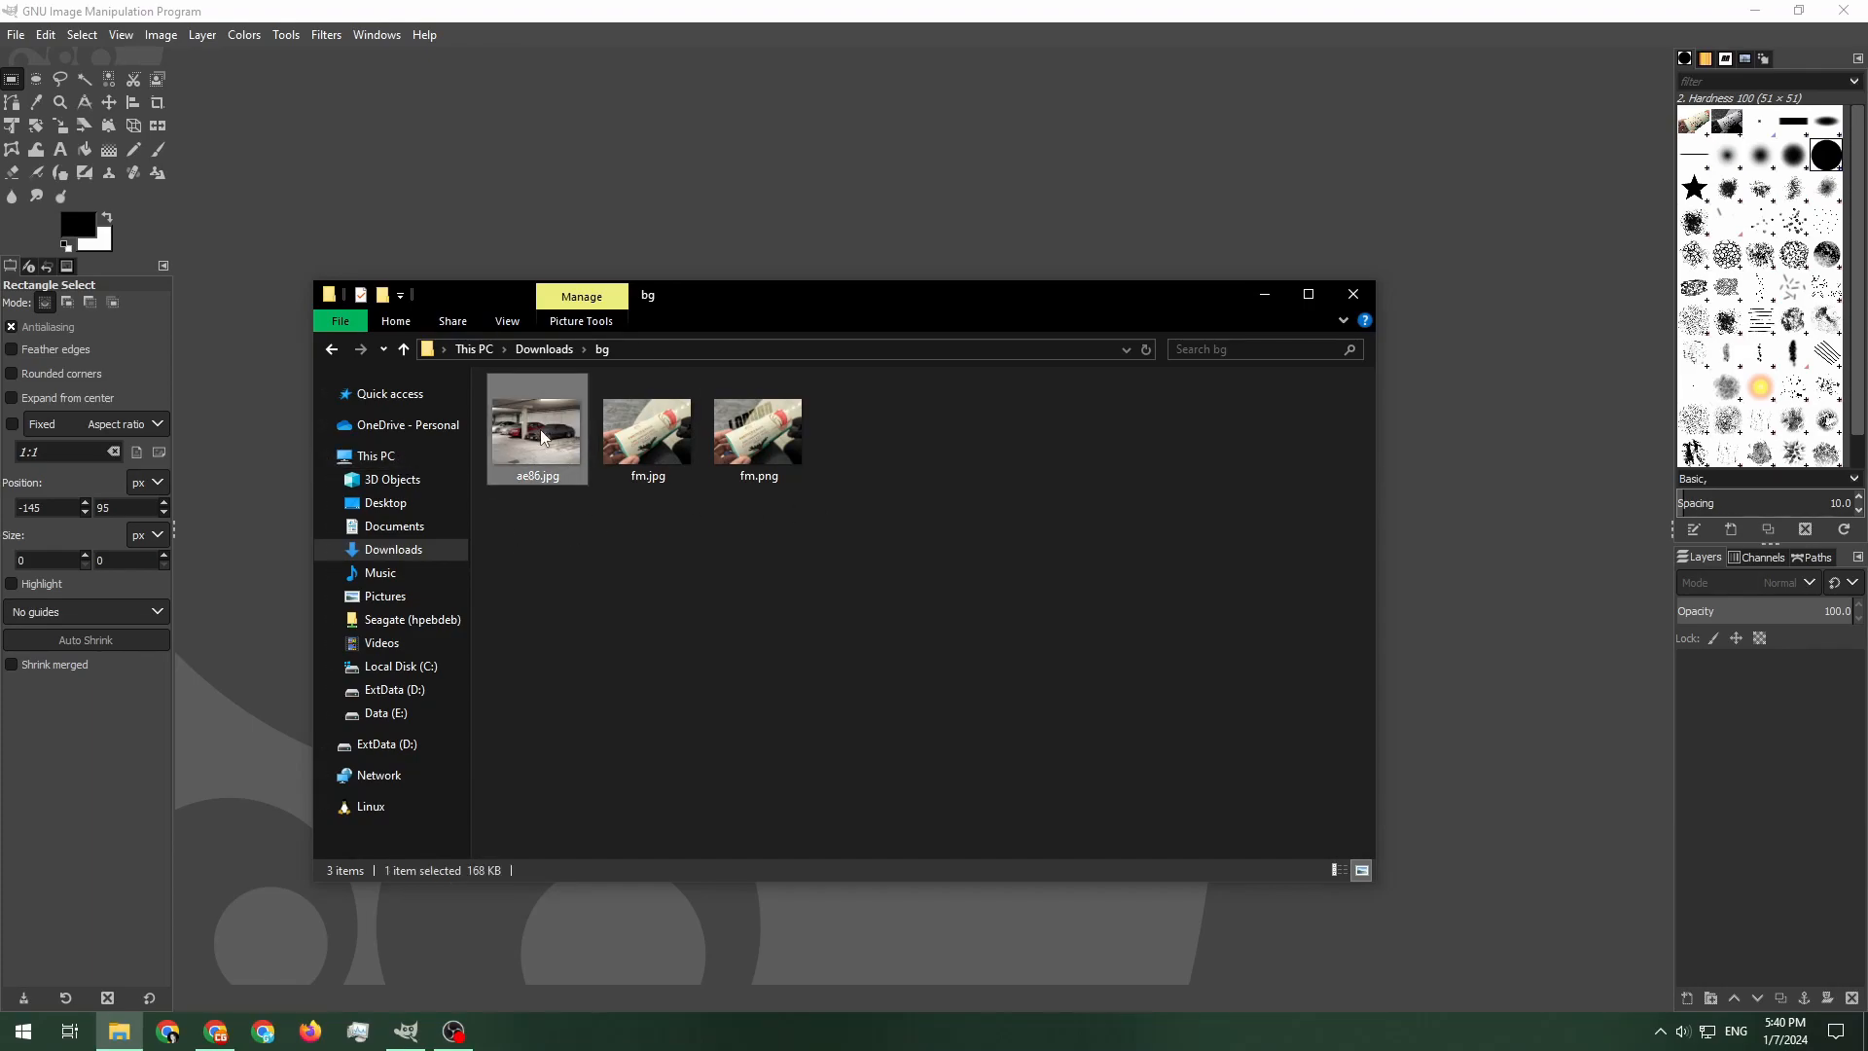
double_click(546, 438)
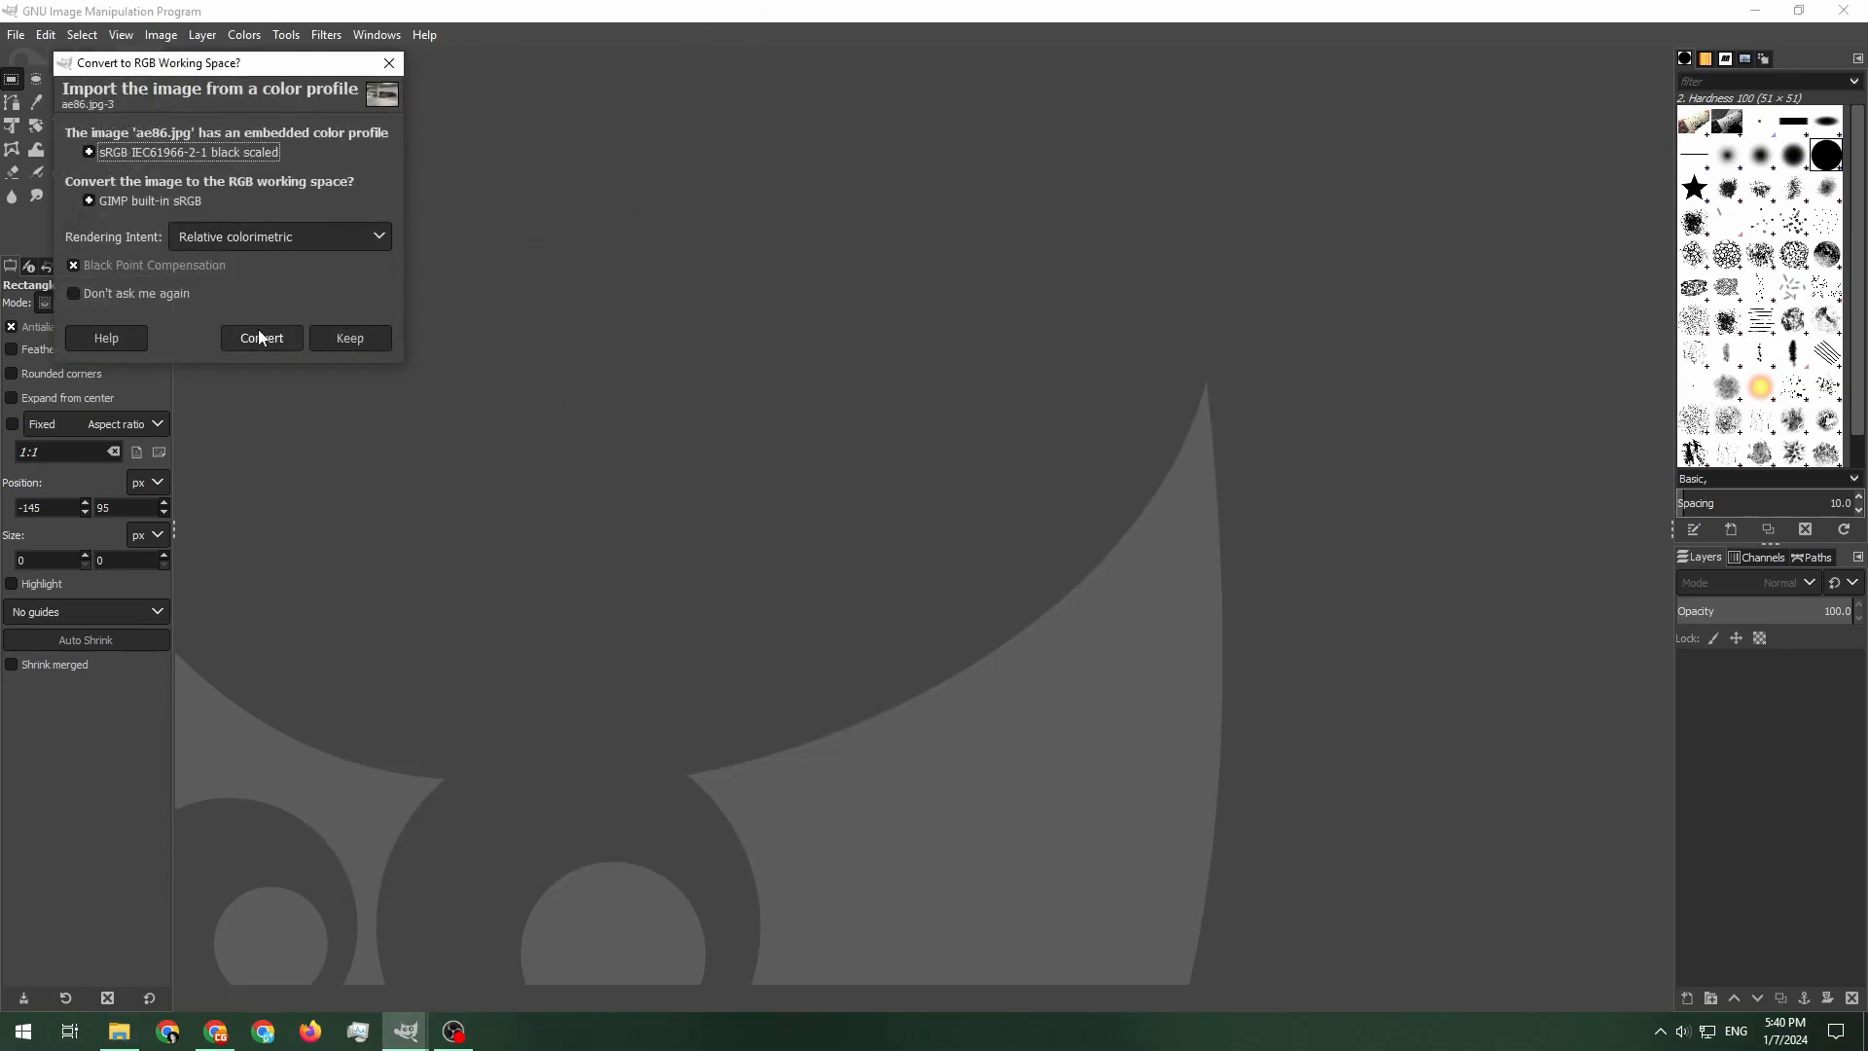
left_click(260, 339)
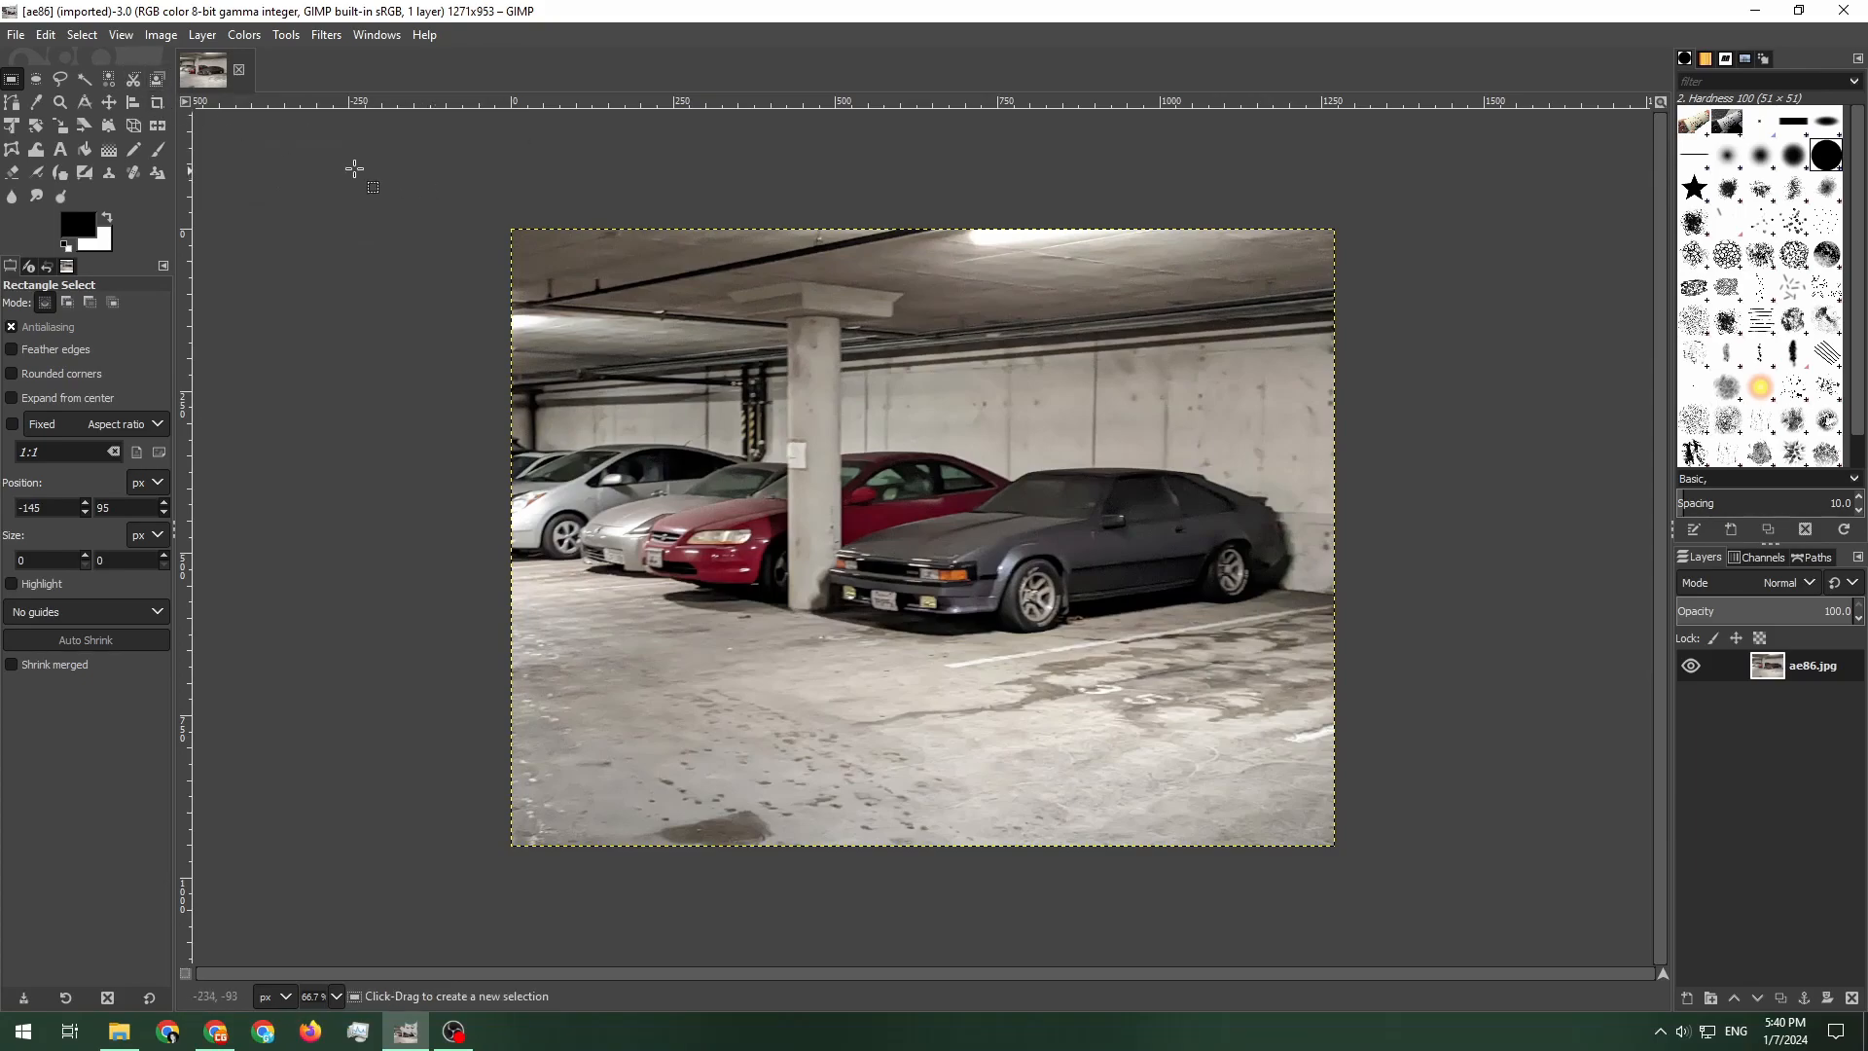
left_click_drag(776, 388, 1340, 679)
left_click(656, 324)
left_click_drag(767, 407, 1340, 690)
left_click(1225, 275)
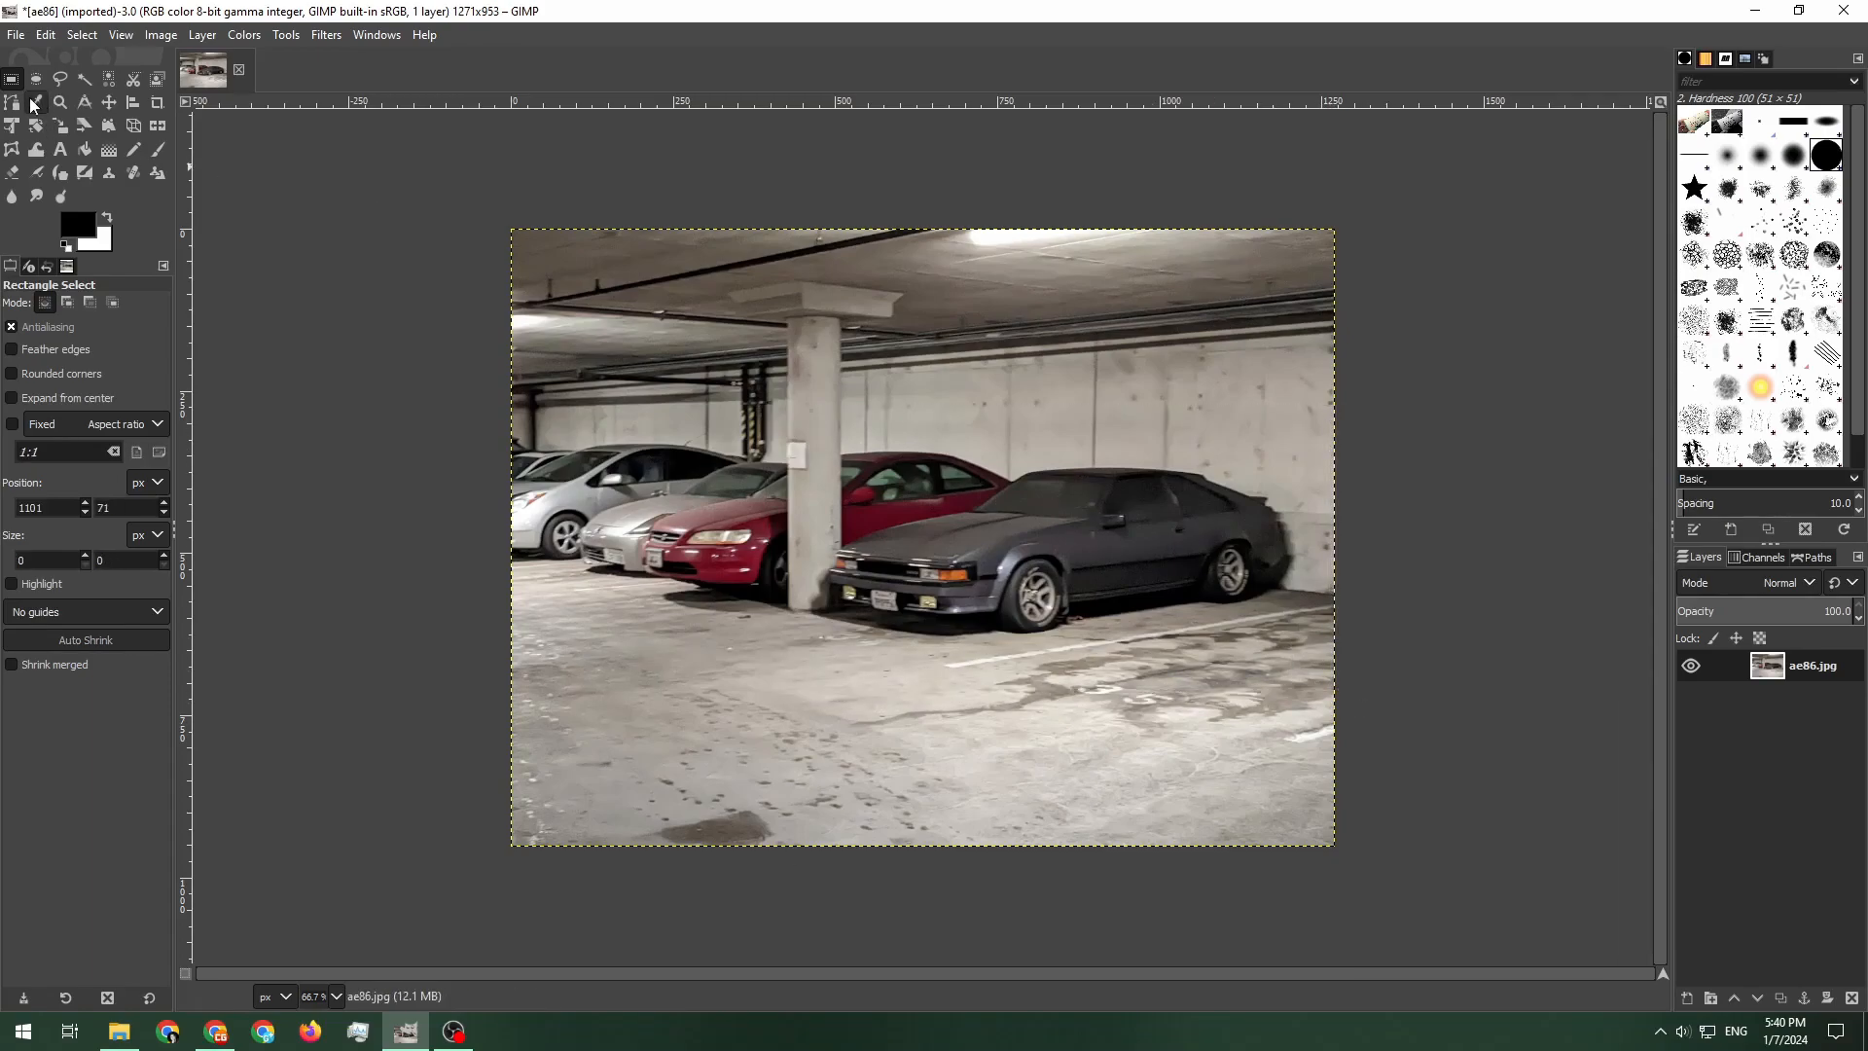
Crop the image to about 840 × 402 px around the grey car with the Crop tool
left_click(160, 104)
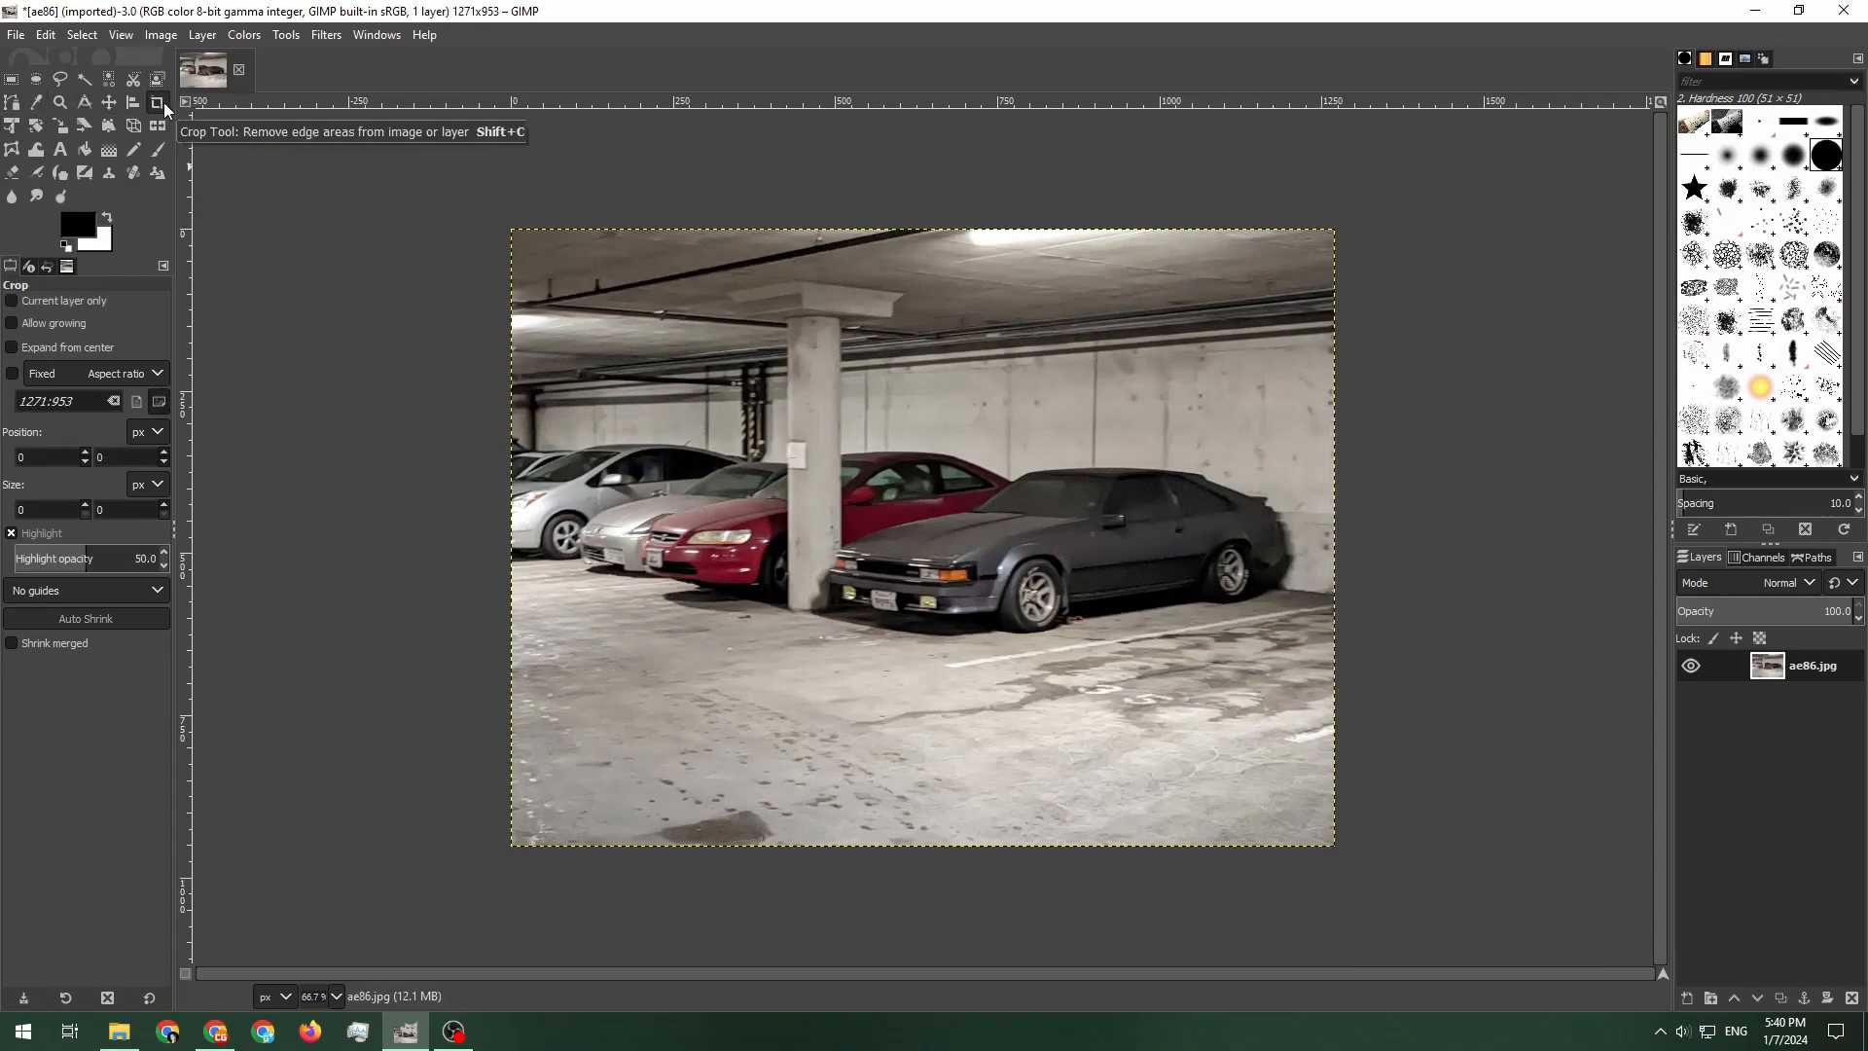
left_click(43, 305)
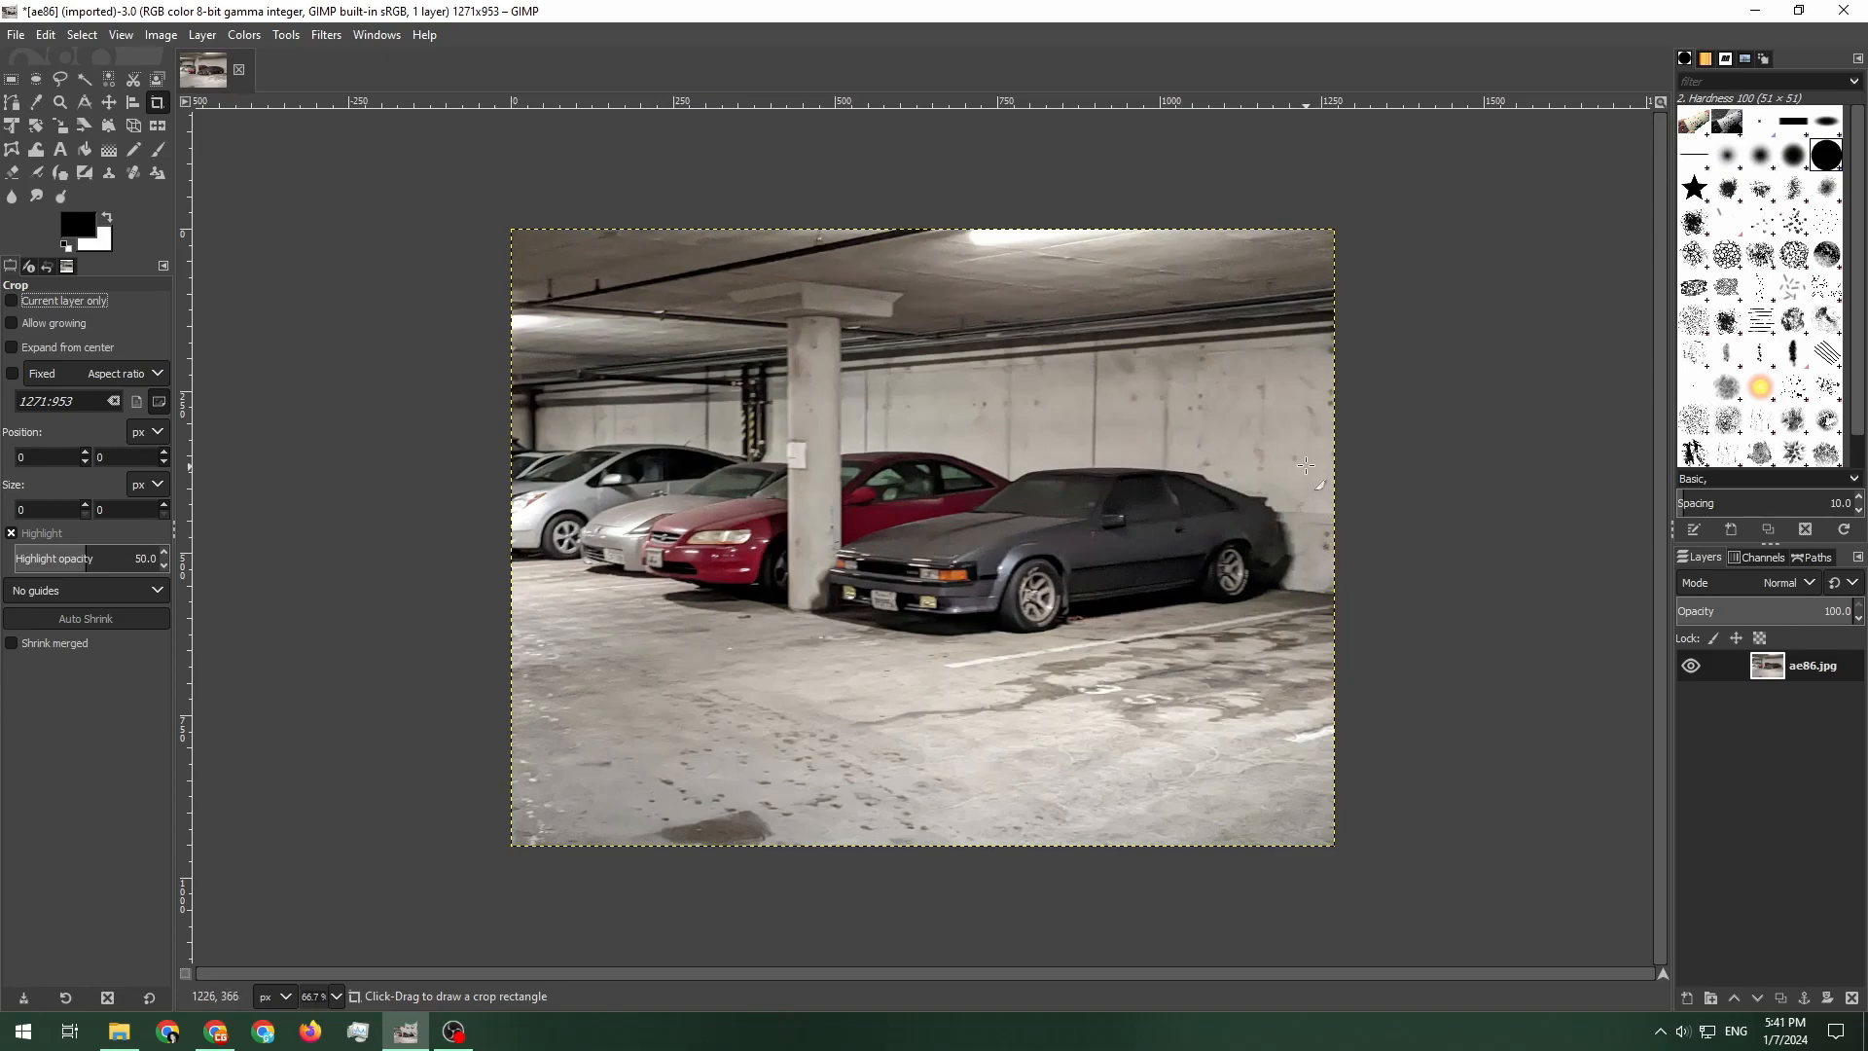
left_click_drag(800, 664, 1336, 422)
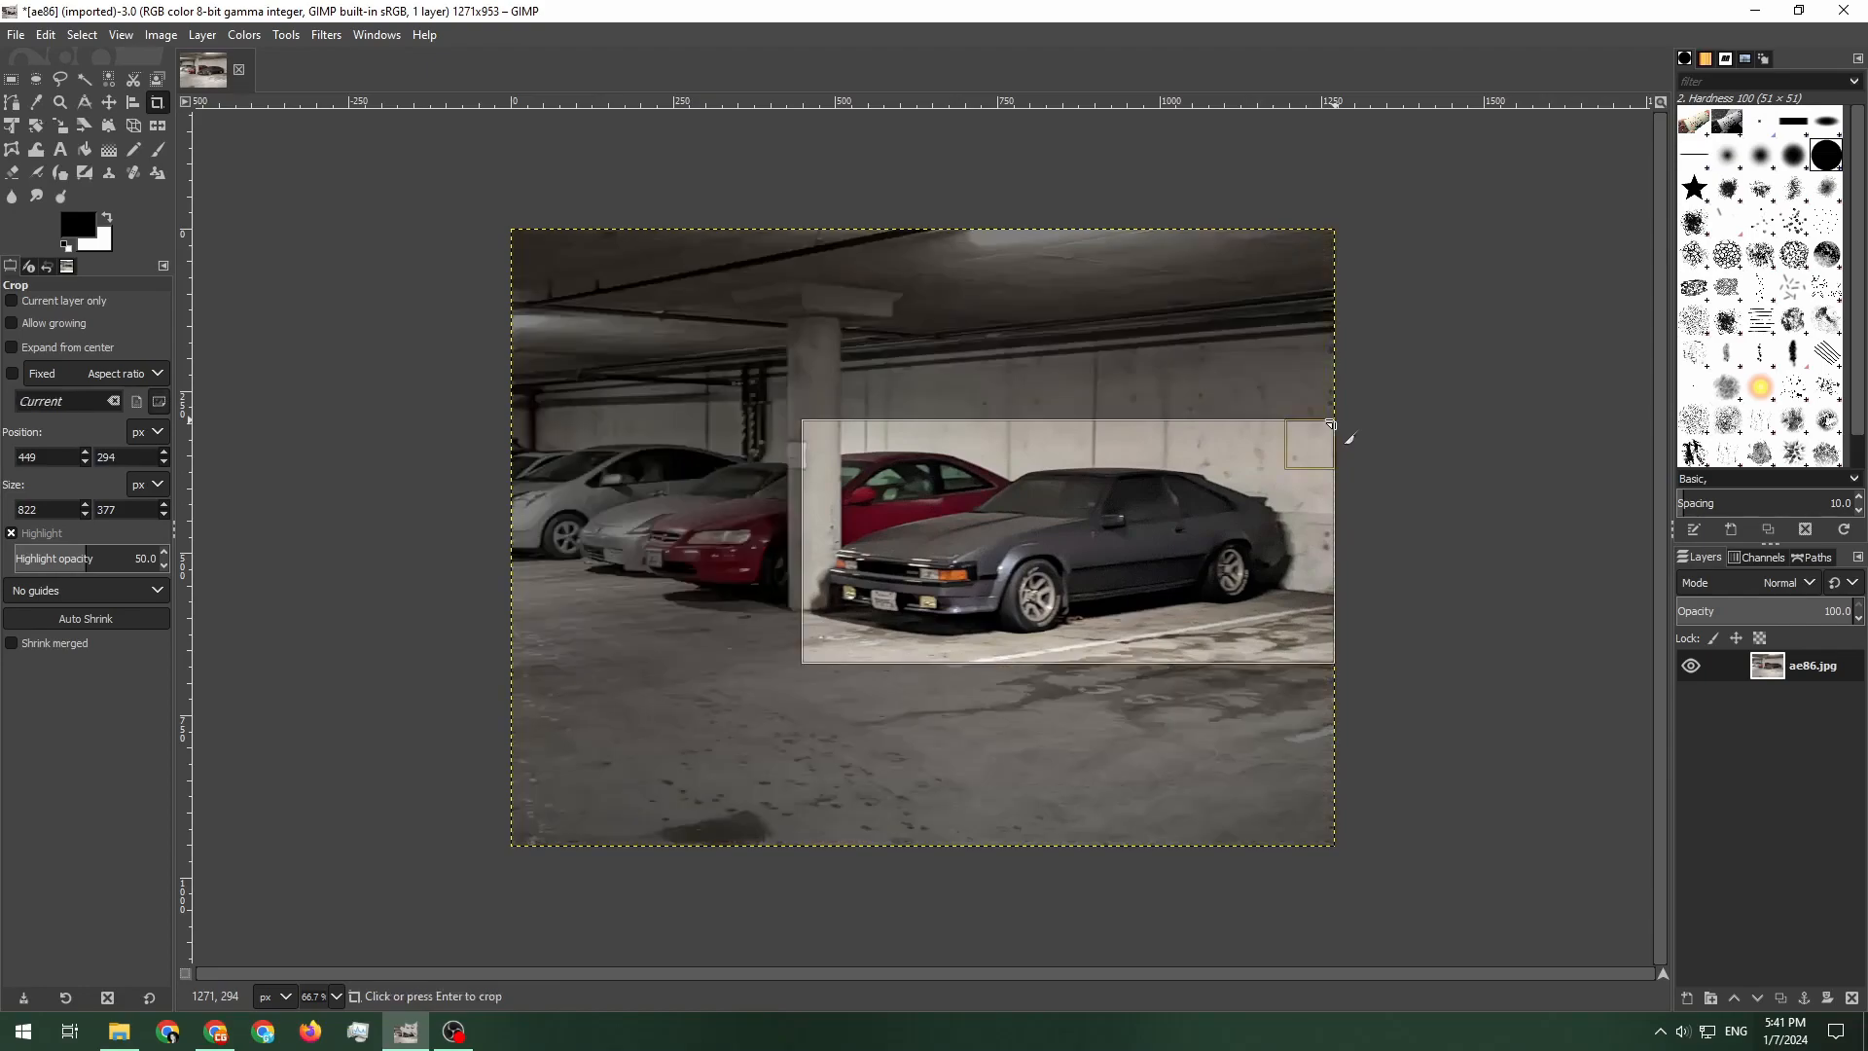
left_click_drag(932, 635, 929, 638)
left_click_drag(837, 547, 826, 547)
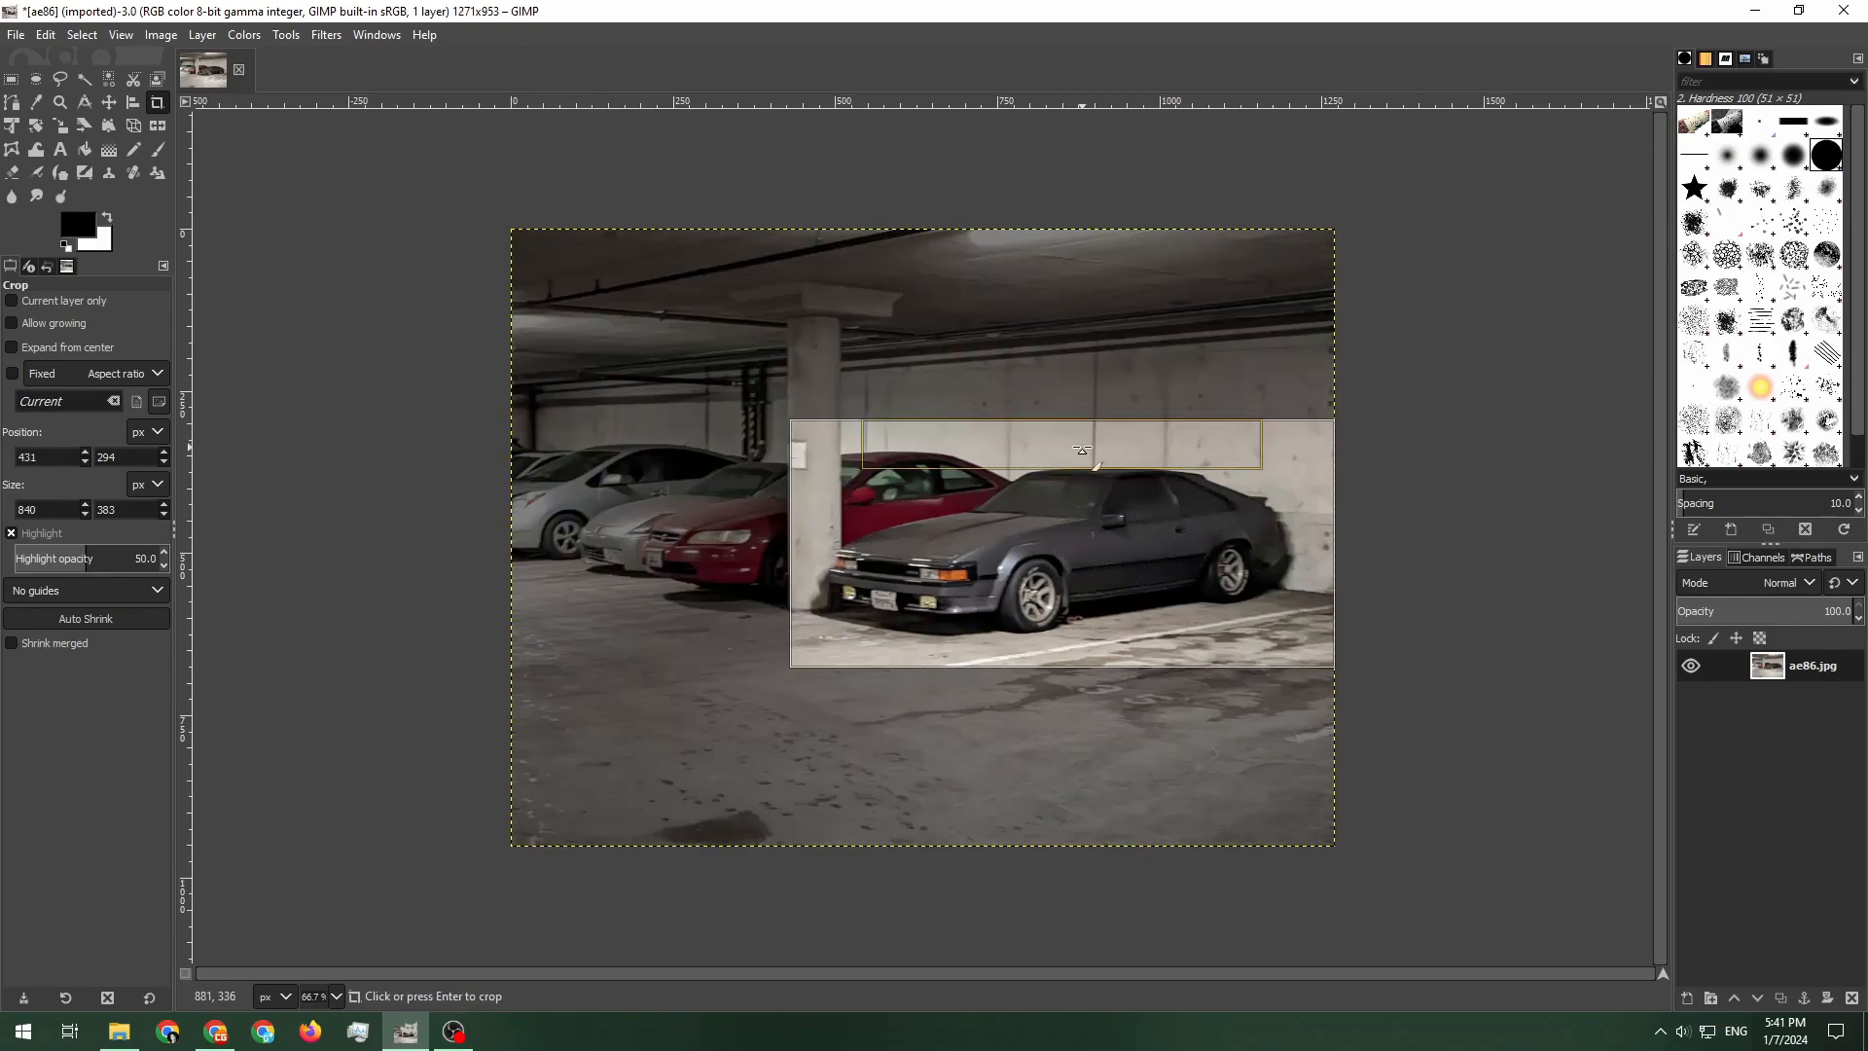
left_click_drag(1082, 449, 1082, 436)
left_click(1137, 511)
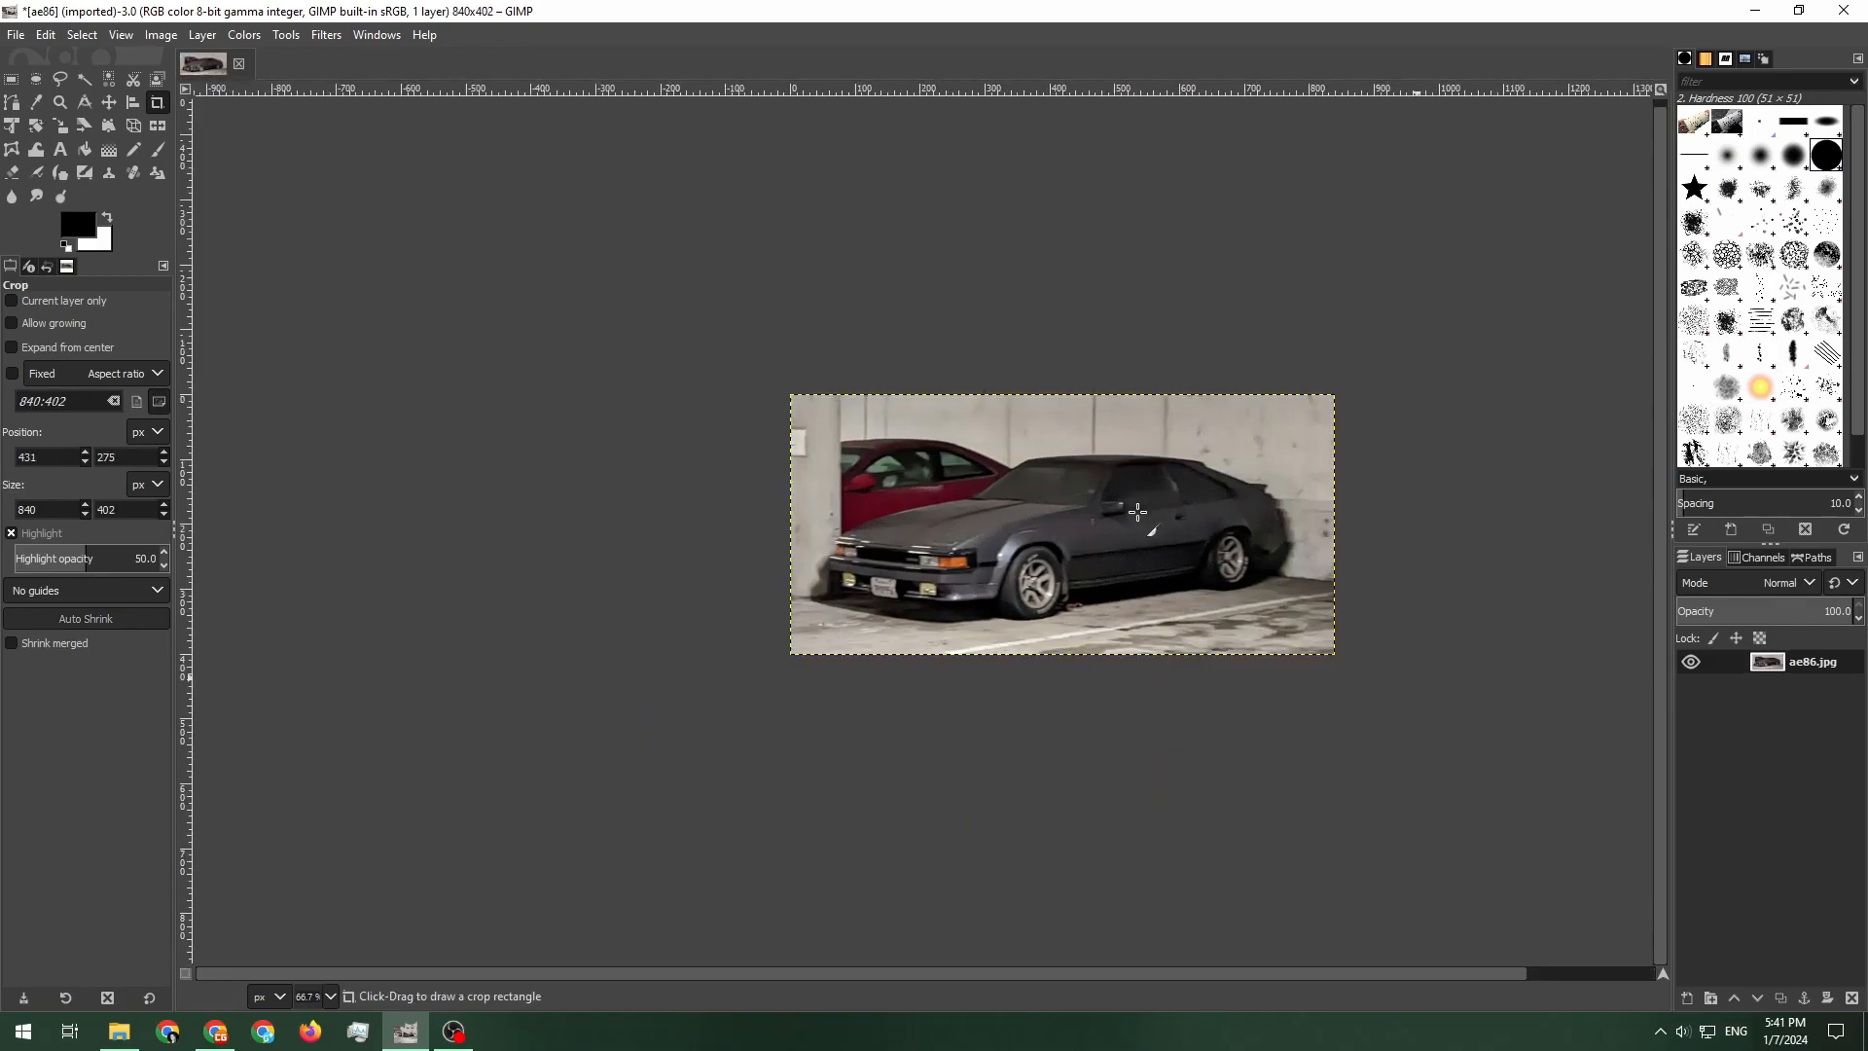
Trace a closed path around the grey car's outline with the Paths tool
scroll(1167, 542, "up", 5)
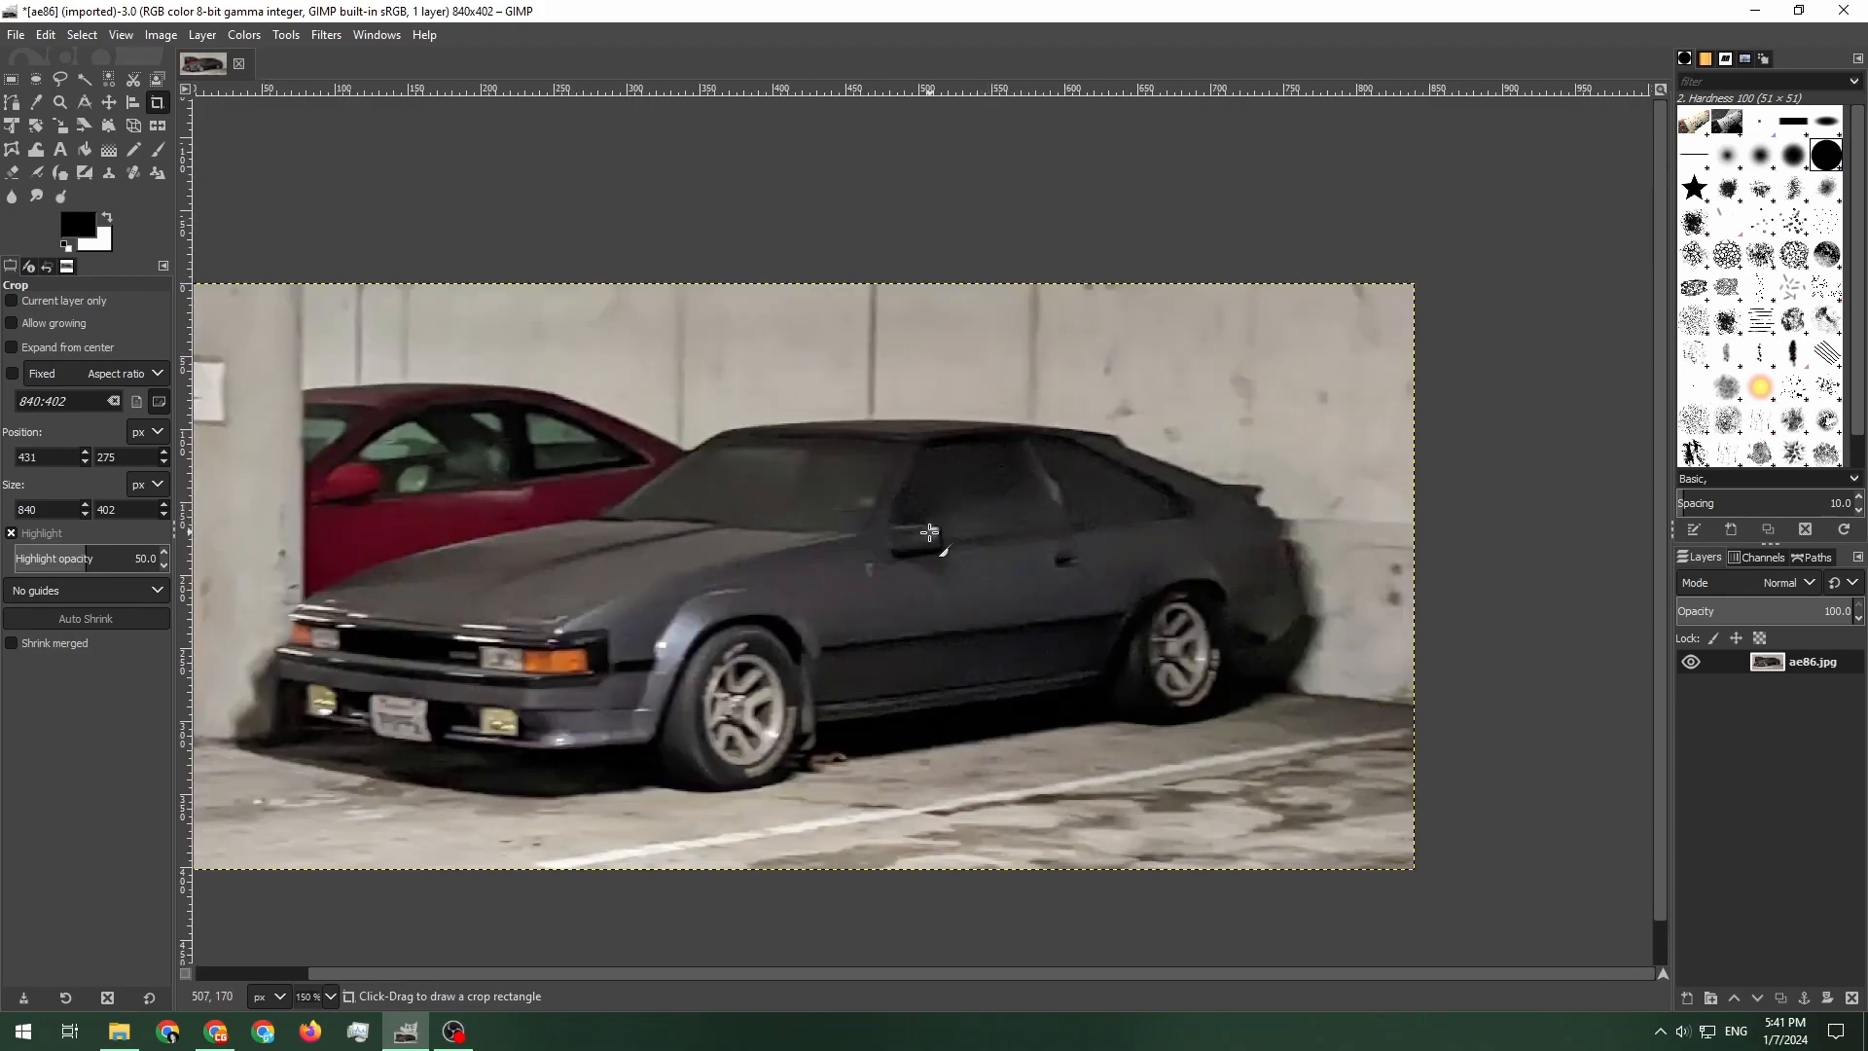
scroll(1084, 530, "down", 2)
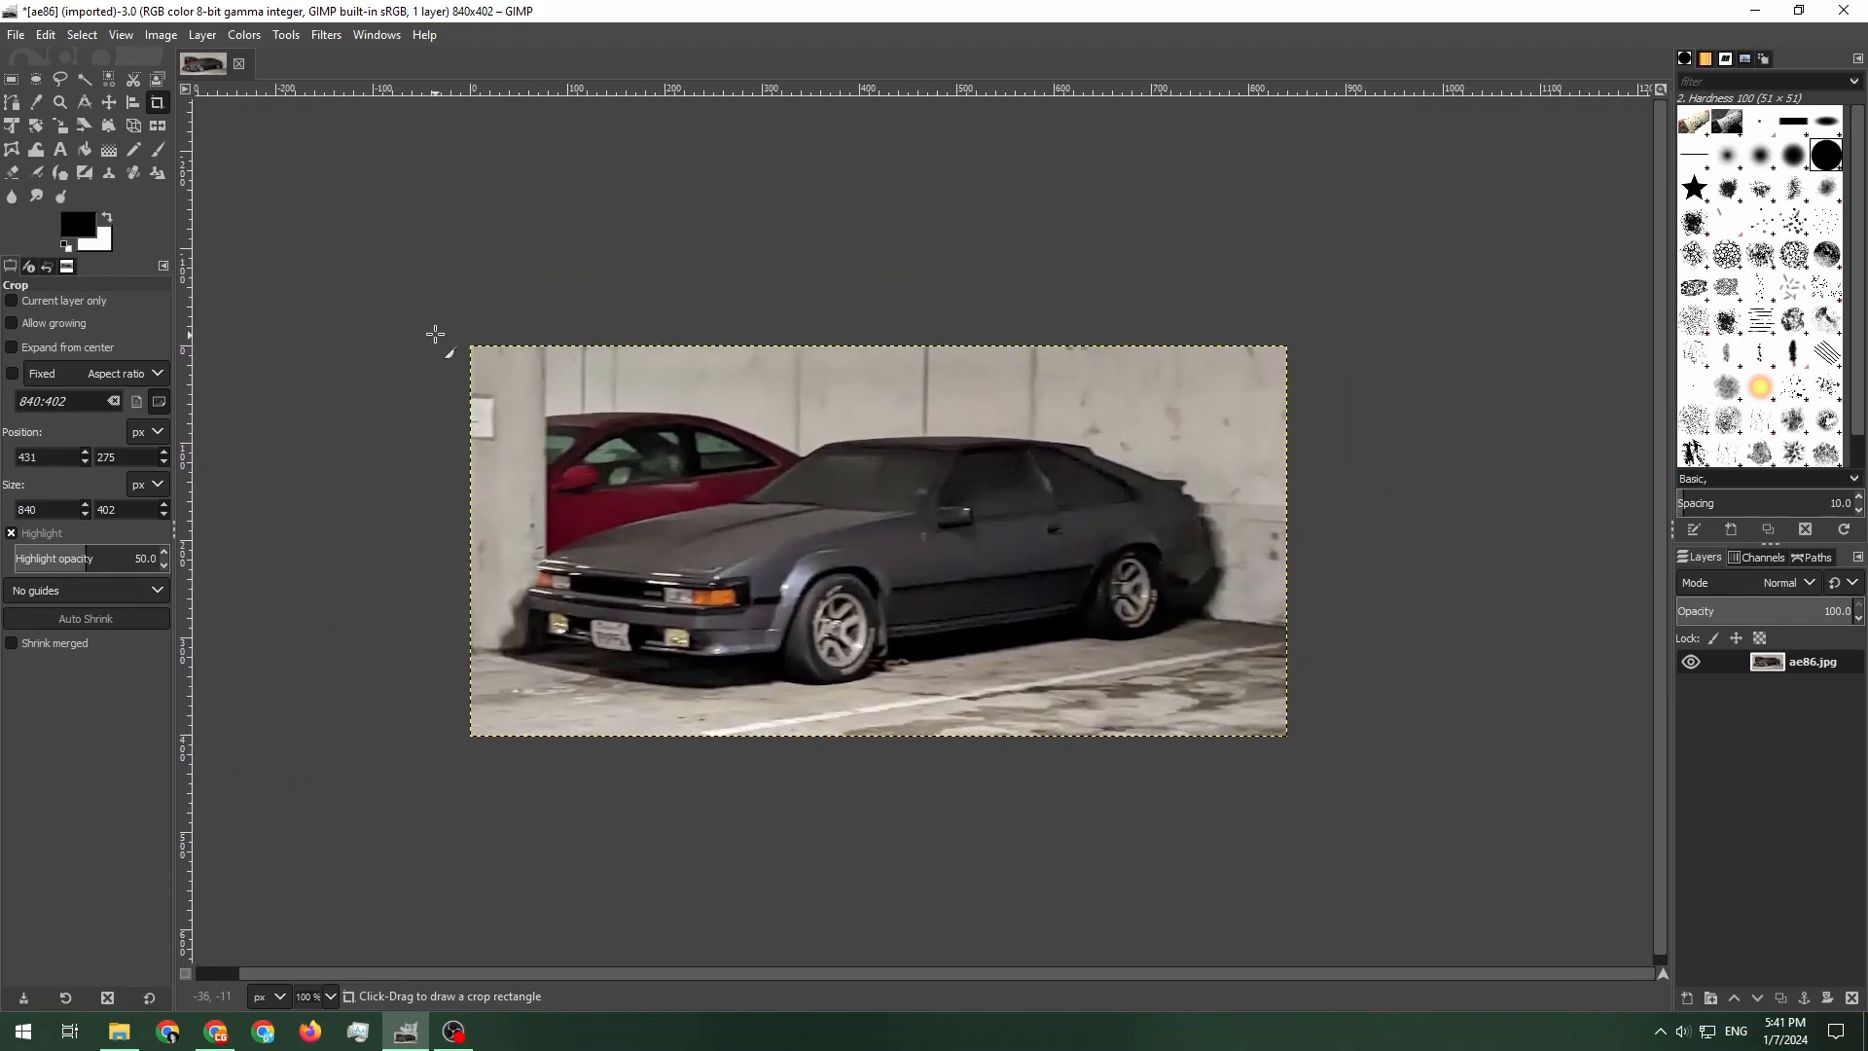
left_click(13, 103)
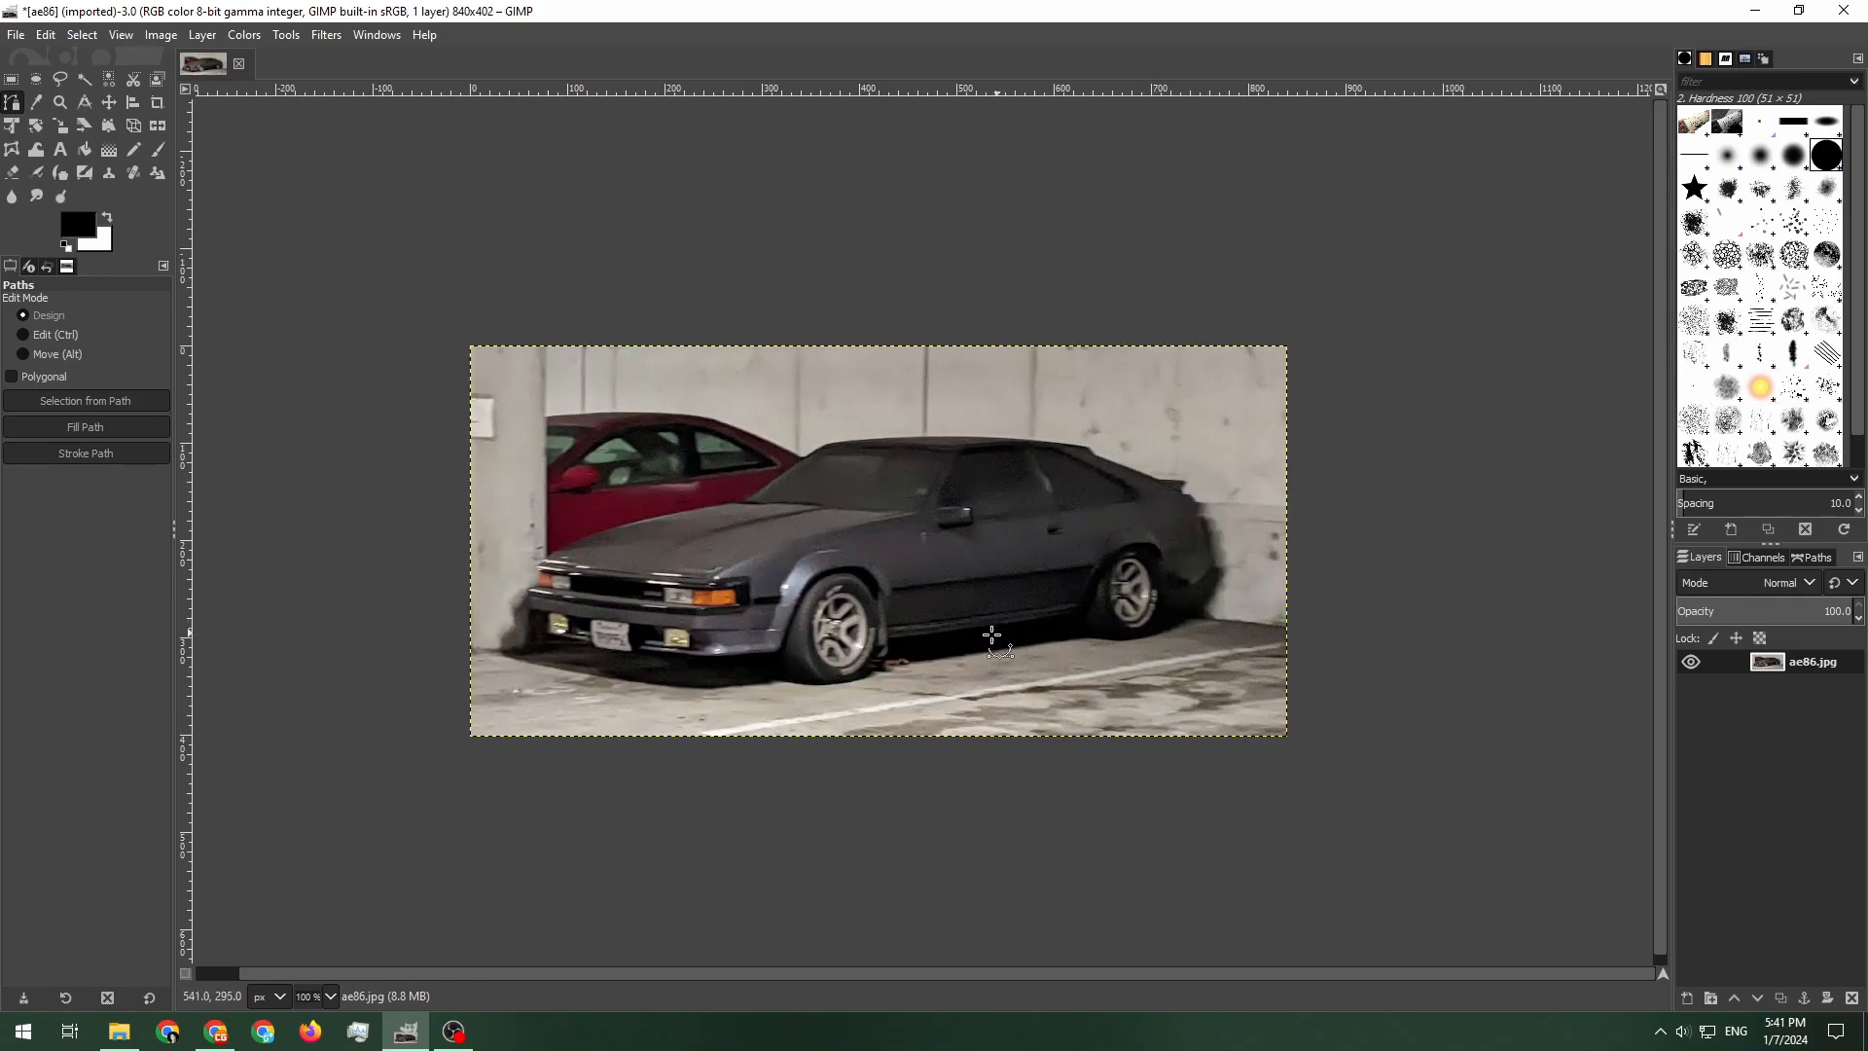
scroll(1090, 446, "up", 5)
left_click(1092, 496)
left_click(1047, 454)
scroll(1047, 455, "left", 2)
left_click_drag(1073, 426, 826, 409)
scroll(826, 408, "left", 2)
left_click_drag(578, 397, 212, 413)
left_click_drag(711, 386, 937, 290)
left_click_drag(558, 542, 918, 420)
left_click(658, 460)
left_click_drag(584, 477, 1025, 343)
left_click_drag(624, 451, 887, 346)
left_click_drag(740, 456, 704, 485)
left_click(710, 501)
left_click(712, 593)
left_click(663, 607)
left_click(667, 681)
left_click(720, 377)
left_click(812, 396)
left_click(815, 506)
left_click(1047, 557)
left_click(1072, 582)
left_click(1273, 609)
left_click(1284, 592)
left_click_drag(1632, 637, 676, 500)
left_click(663, 492)
mouse_move(1015, 485)
left_mouse_down()
mouse_move(1100, 477)
mouse_move(1138, 435)
left_mouse_up()
left_click_drag(1144, 503, 830, 567)
left_click_drag(872, 665, 885, 673)
left_click_drag(1004, 713, 1061, 711)
left_click_drag(1271, 679, 976, 678)
left_click_drag(976, 676, 1009, 655)
left_click_drag(1096, 561, 1109, 535)
left_click_drag(1119, 465, 825, 530)
mouse_move(825, 528)
left_mouse_down()
mouse_move(823, 487)
mouse_move(846, 525)
left_mouse_up()
left_click_drag(1302, 467, 1325, 464)
left_click_drag(1640, 393, 601, 562)
left_click(826, 538)
left_click_drag(847, 639, 859, 660)
left_click_drag(1041, 697, 1127, 690)
left_click_drag(1246, 648, 1311, 584)
left_click_drag(1322, 506, 847, 672)
left_click_drag(847, 671, 852, 651)
left_click(948, 585)
left_click_drag(953, 585, 984, 581)
left_click_drag(1091, 465, 1076, 634)
left_click_drag(1076, 633, 1084, 623)
left_click(1058, 499)
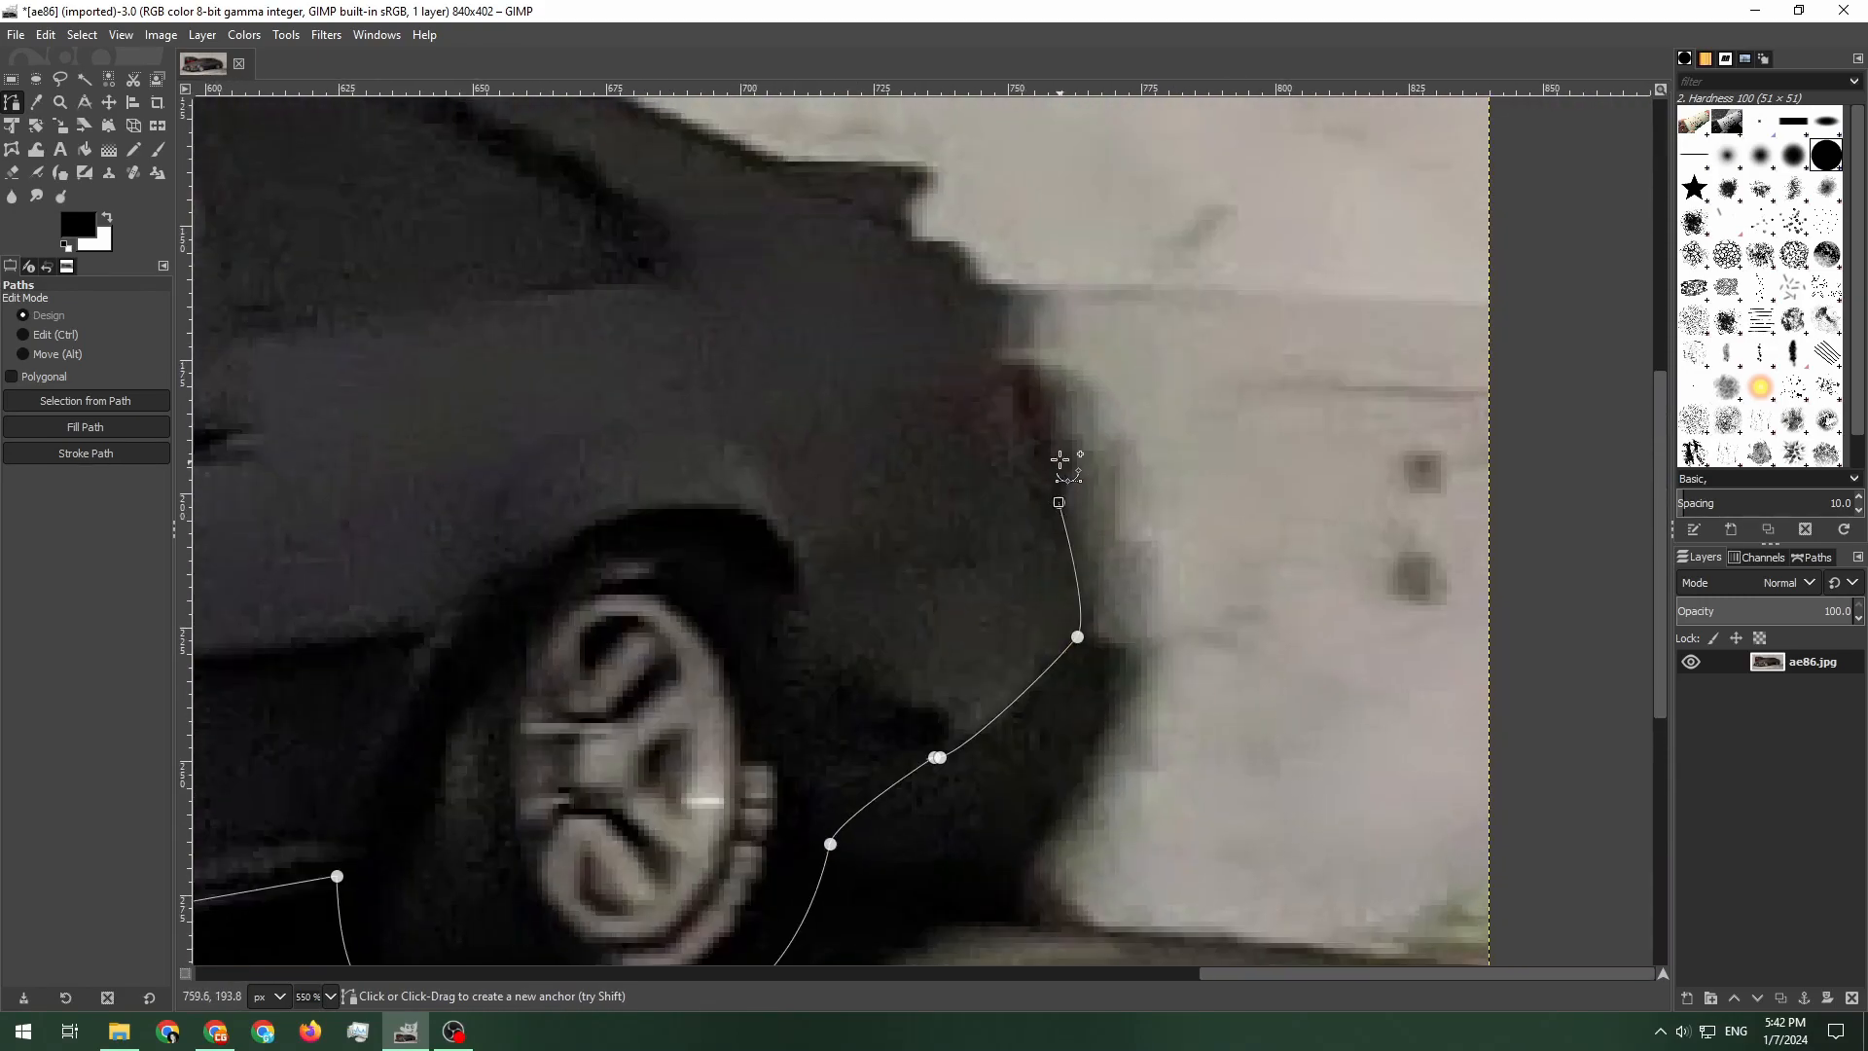
left_click_drag(961, 371, 1019, 501)
left_click(1126, 572)
left_click(1114, 539)
left_click(1092, 490)
left_click(1058, 486)
left_click(1019, 371)
left_click(972, 365)
left_click(957, 346)
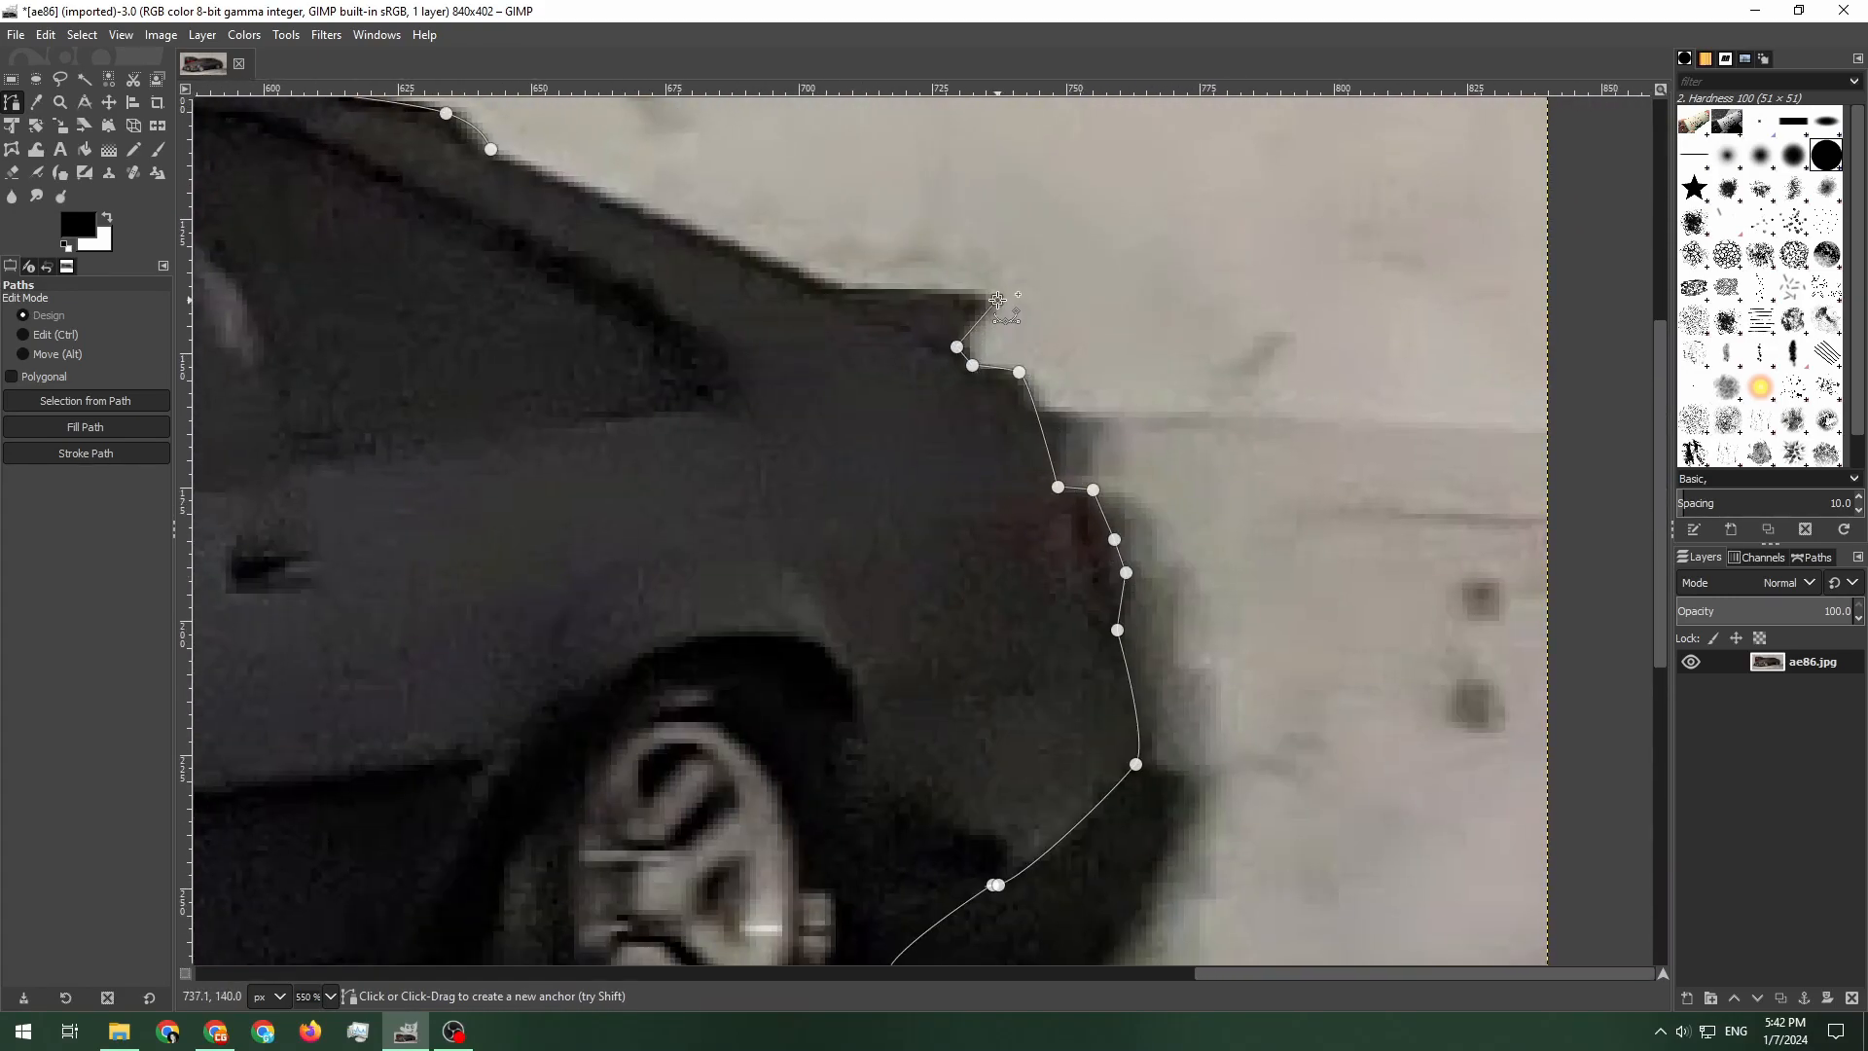
left_click(997, 299)
scroll(1204, 430, "down", 5)
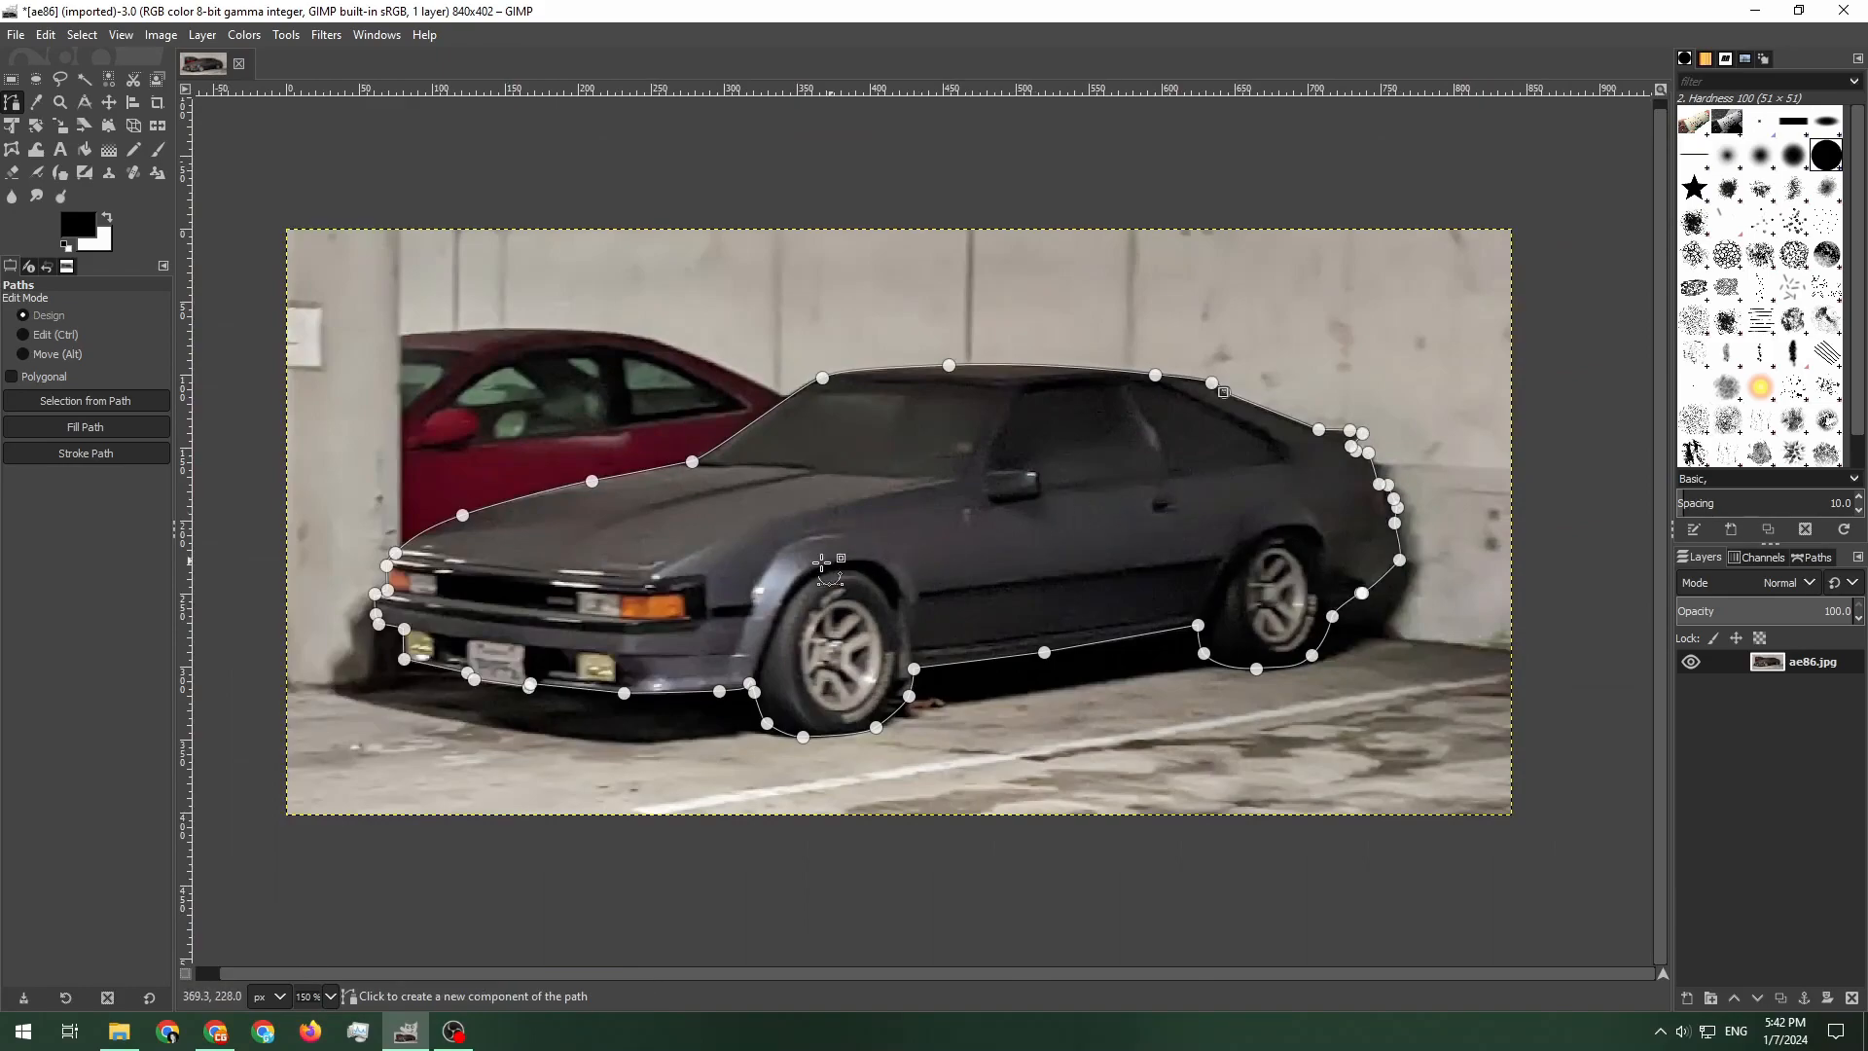
Turn the path into a selection, copy the car and paste it as a new layer
left_click(108, 401)
key("ctrl+c")
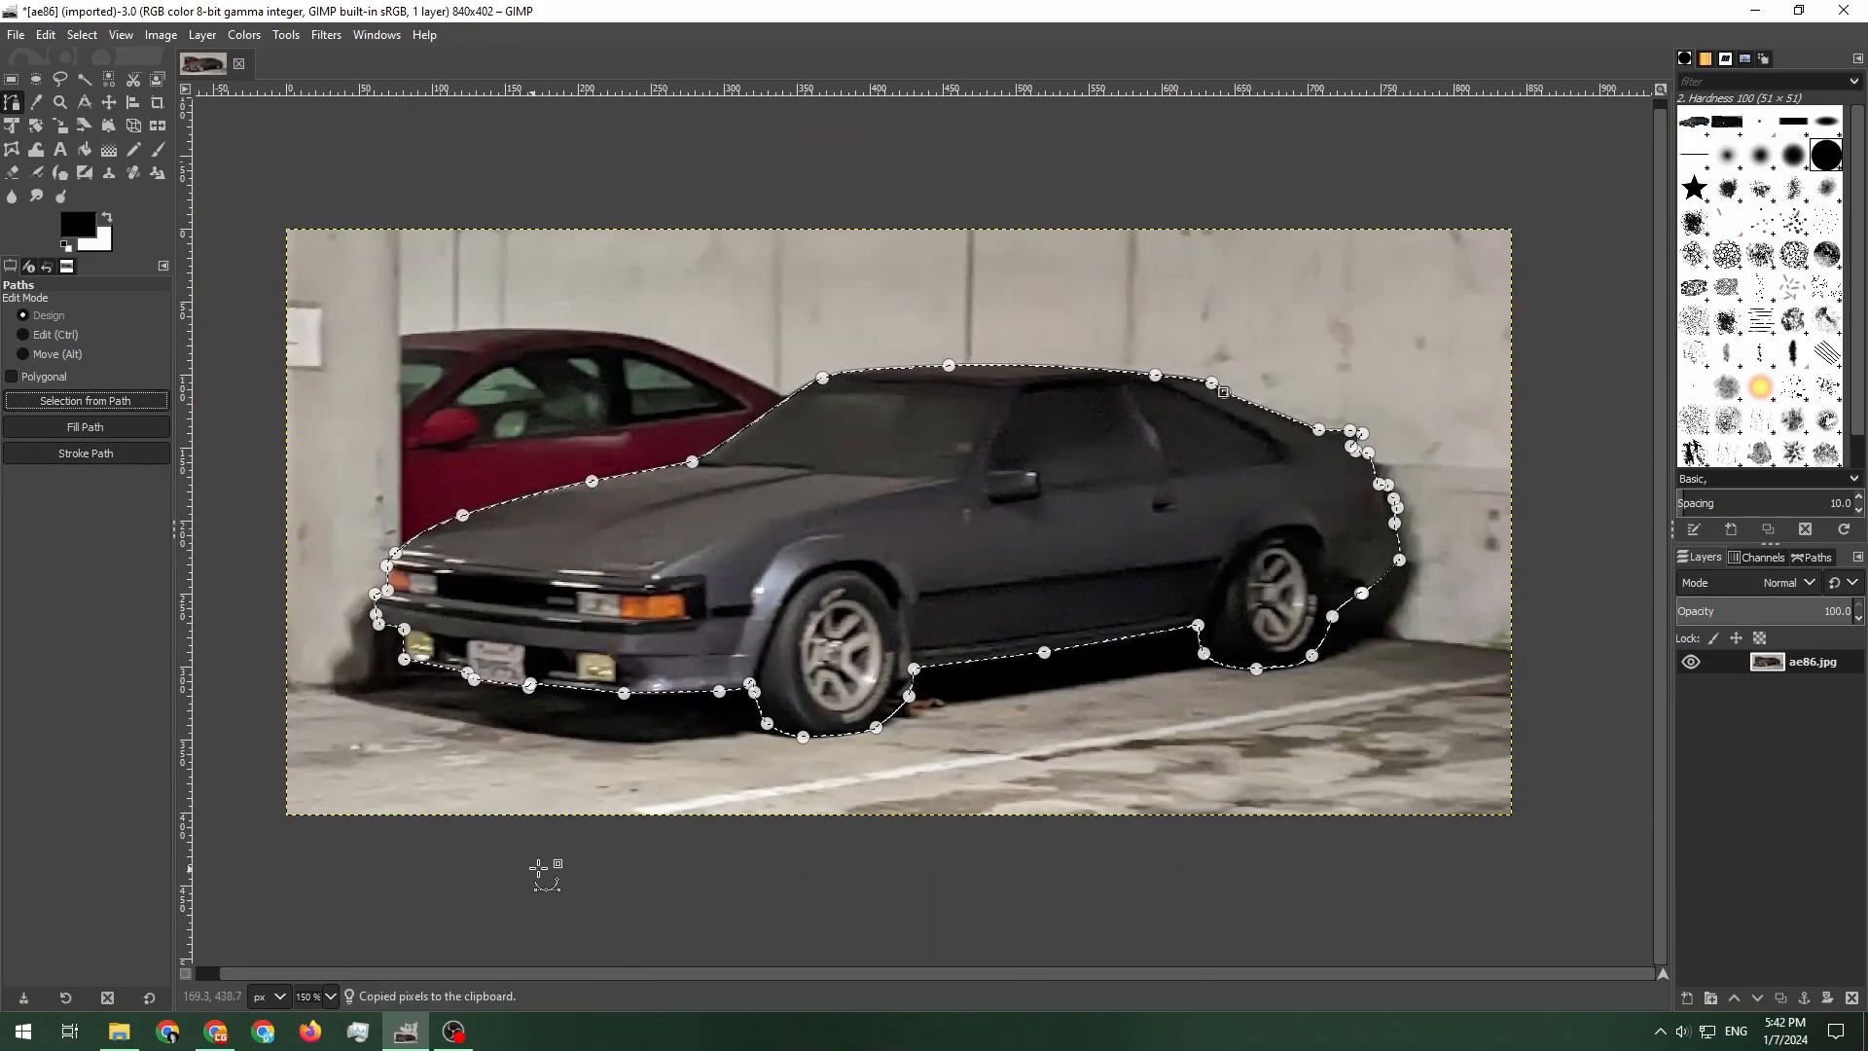
key("ctrl+v")
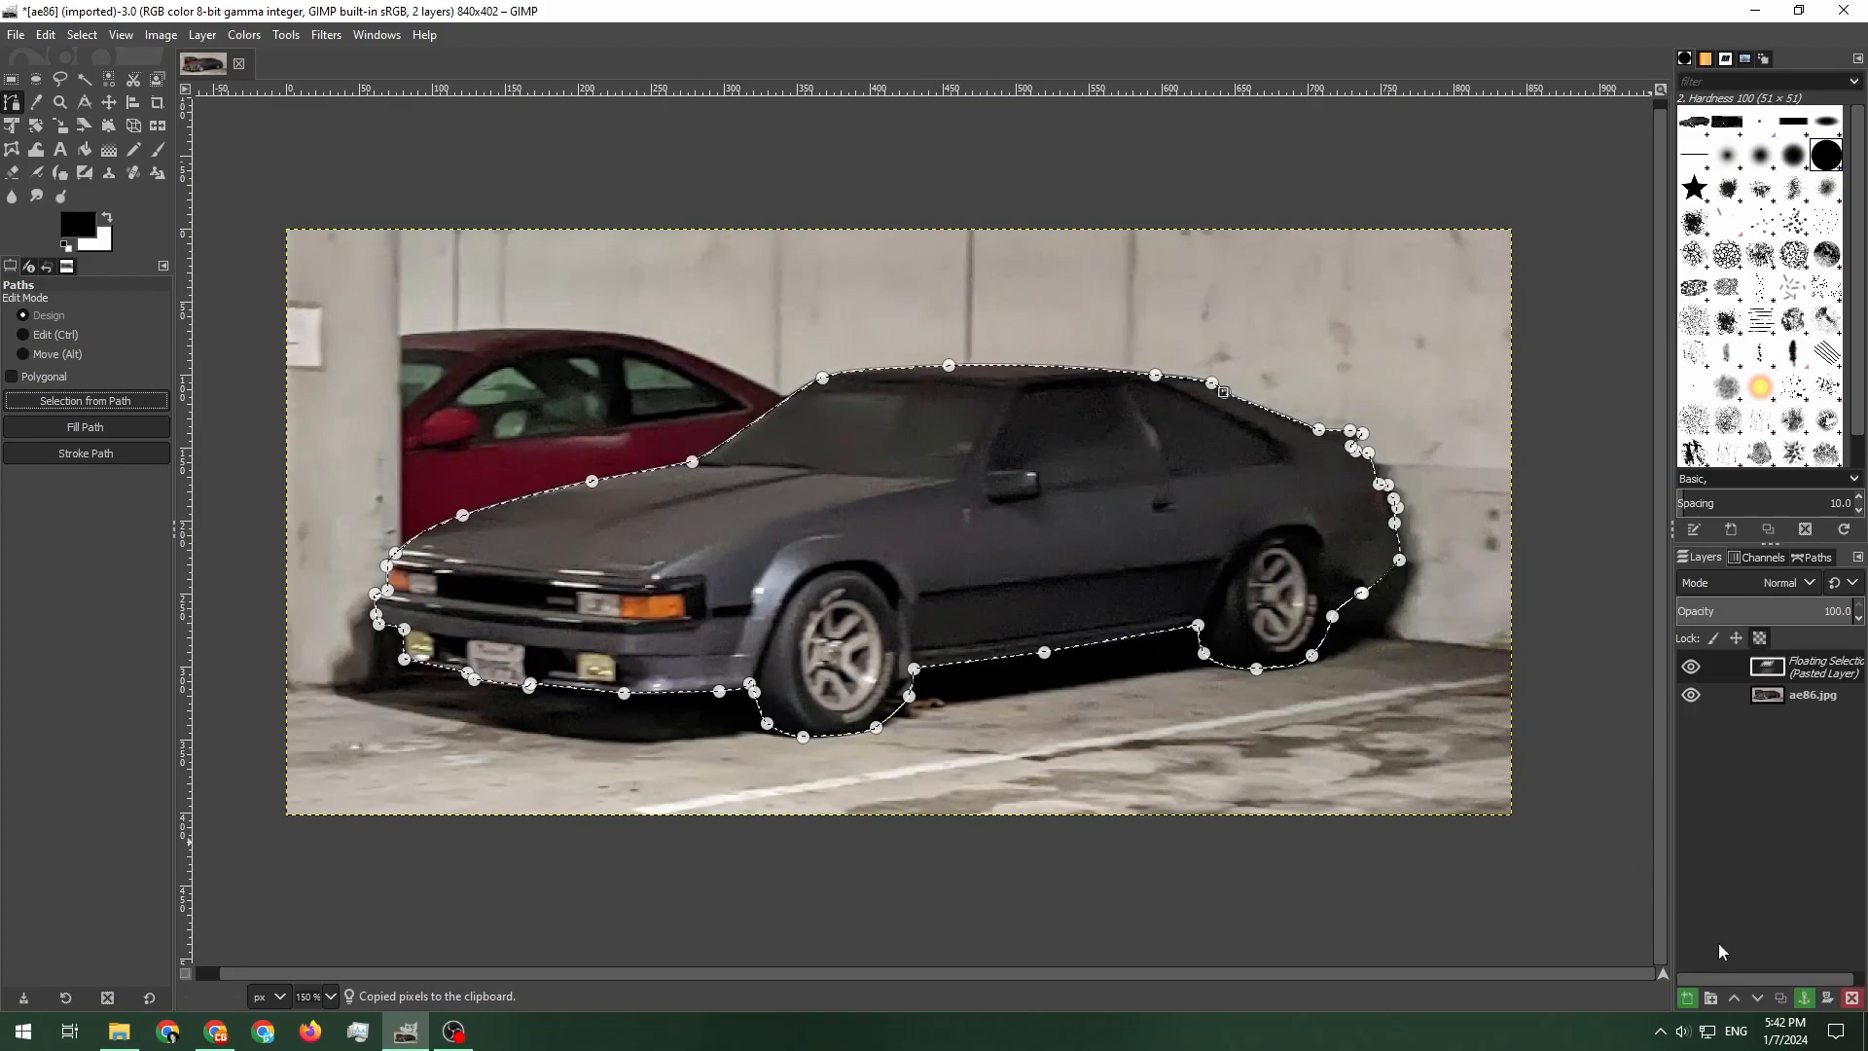
left_click(1689, 1000)
Blur the ae86.jpg background layer with Gaussian Blur at size 2.16
left_click(1699, 684)
left_click(1699, 684)
left_click(1699, 684)
left_click(1699, 684)
key("t")
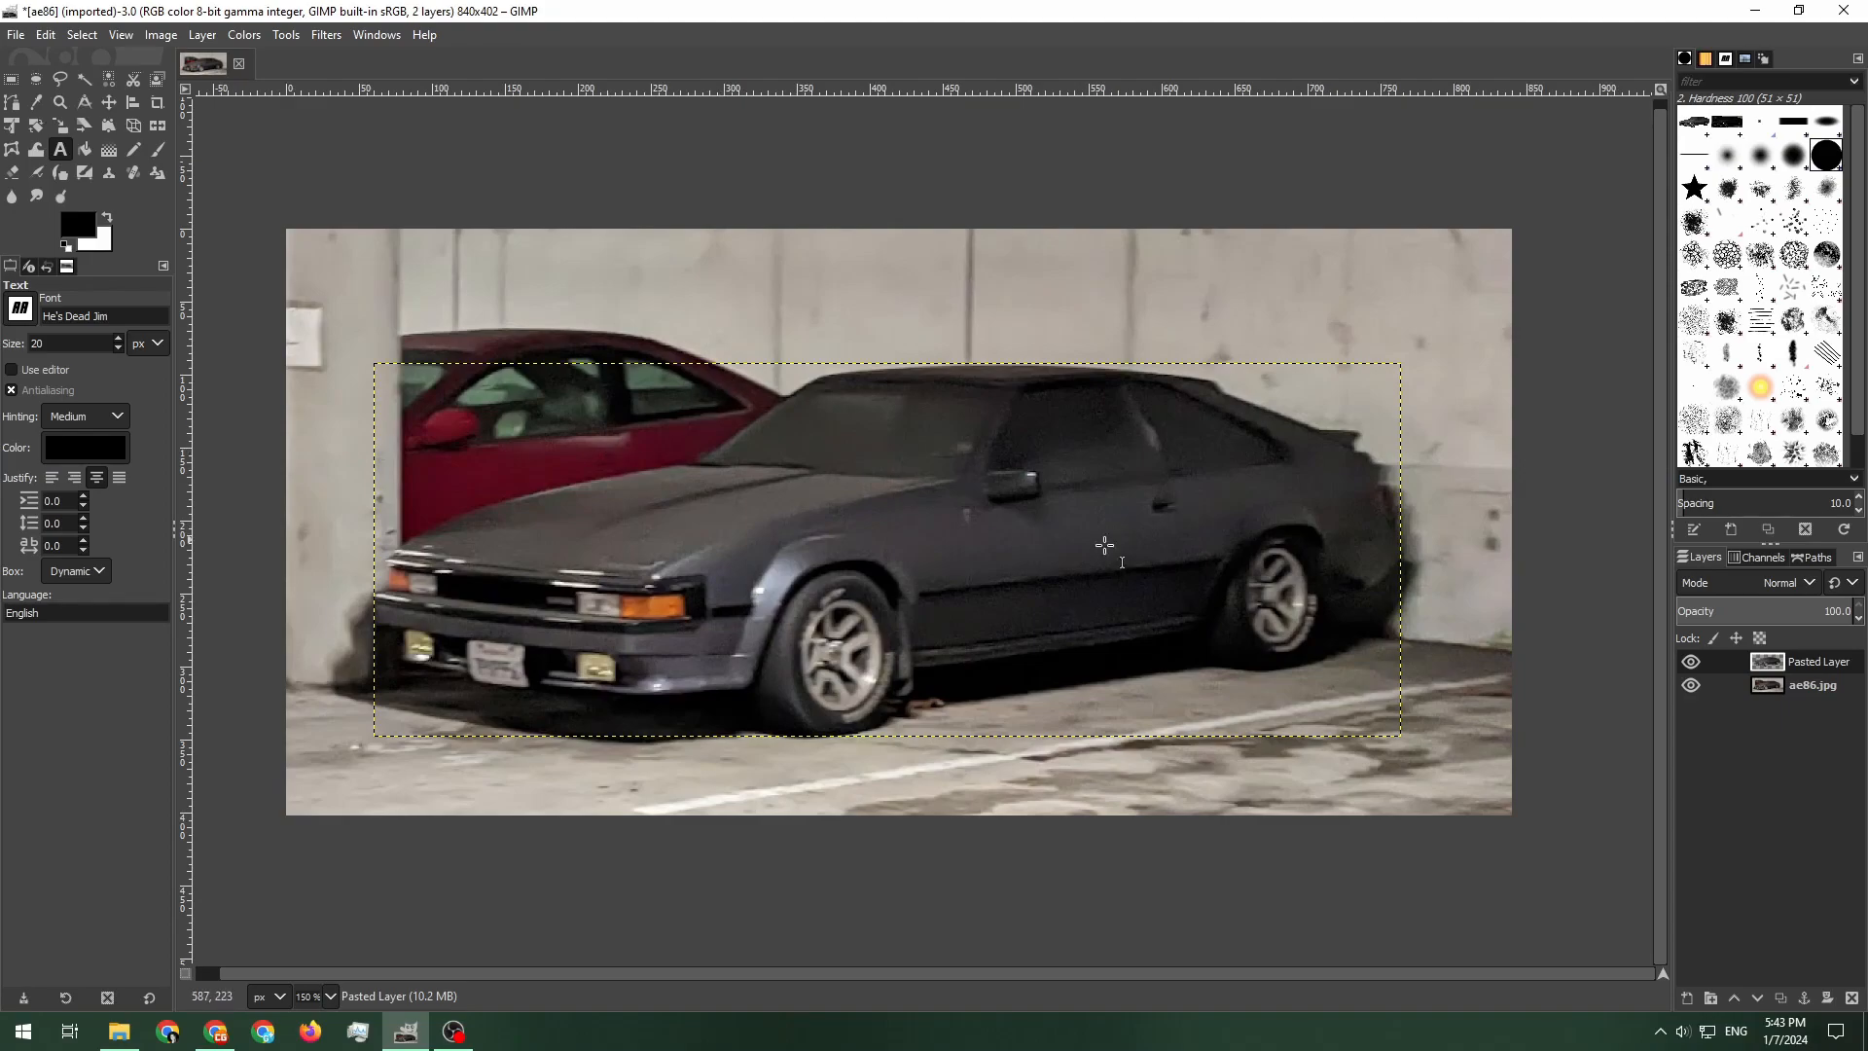
left_click(1804, 689)
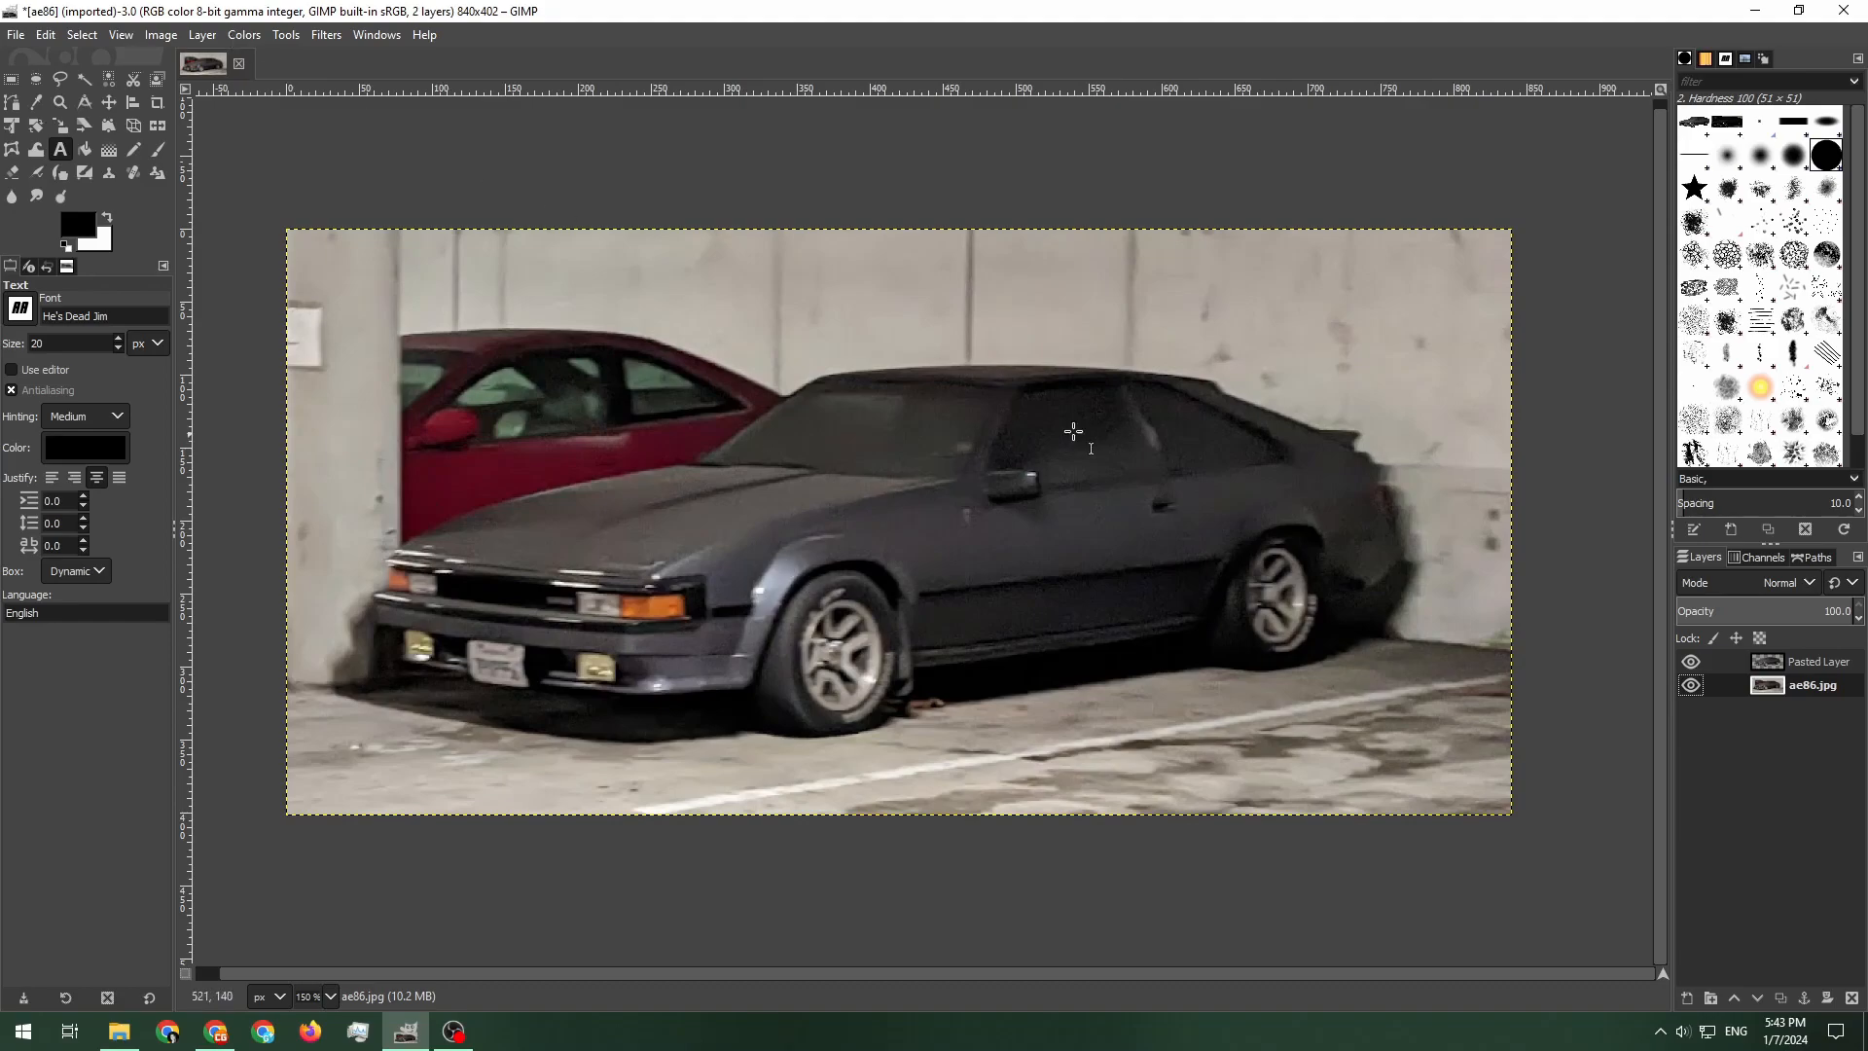
left_click(326, 35)
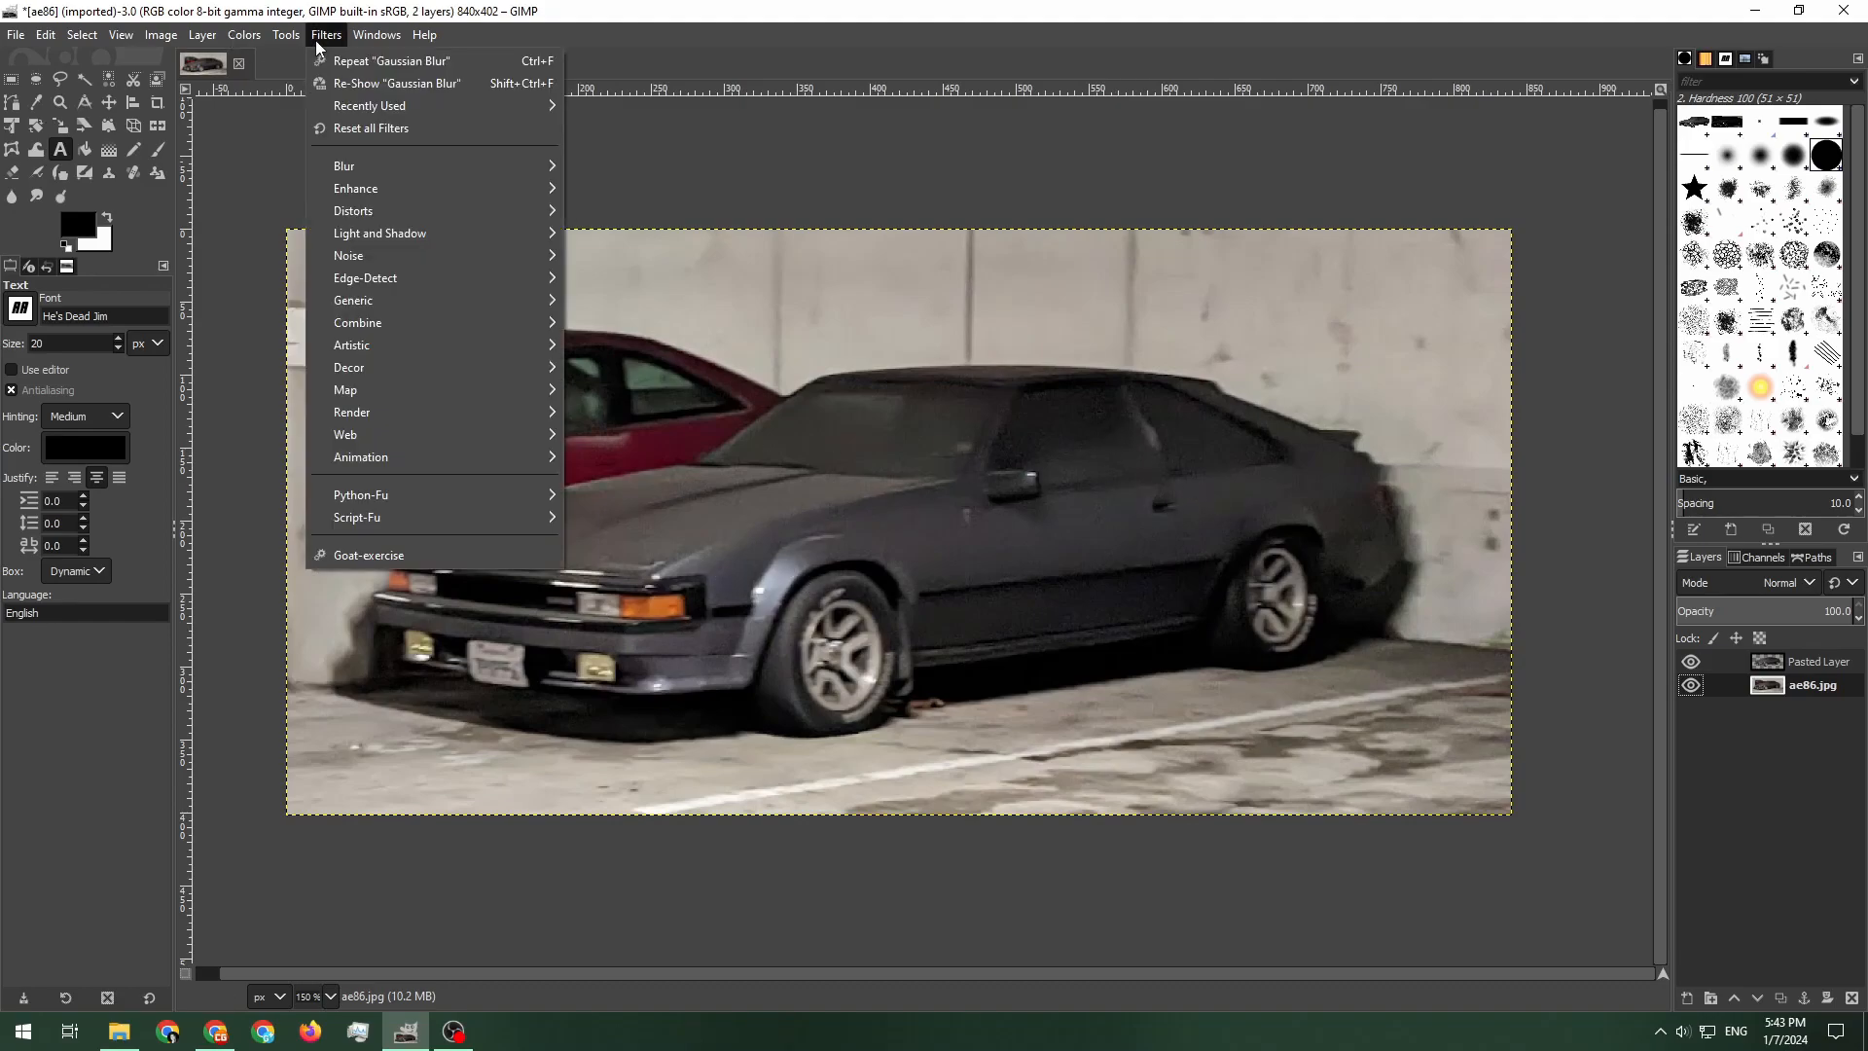
left_click(342, 84)
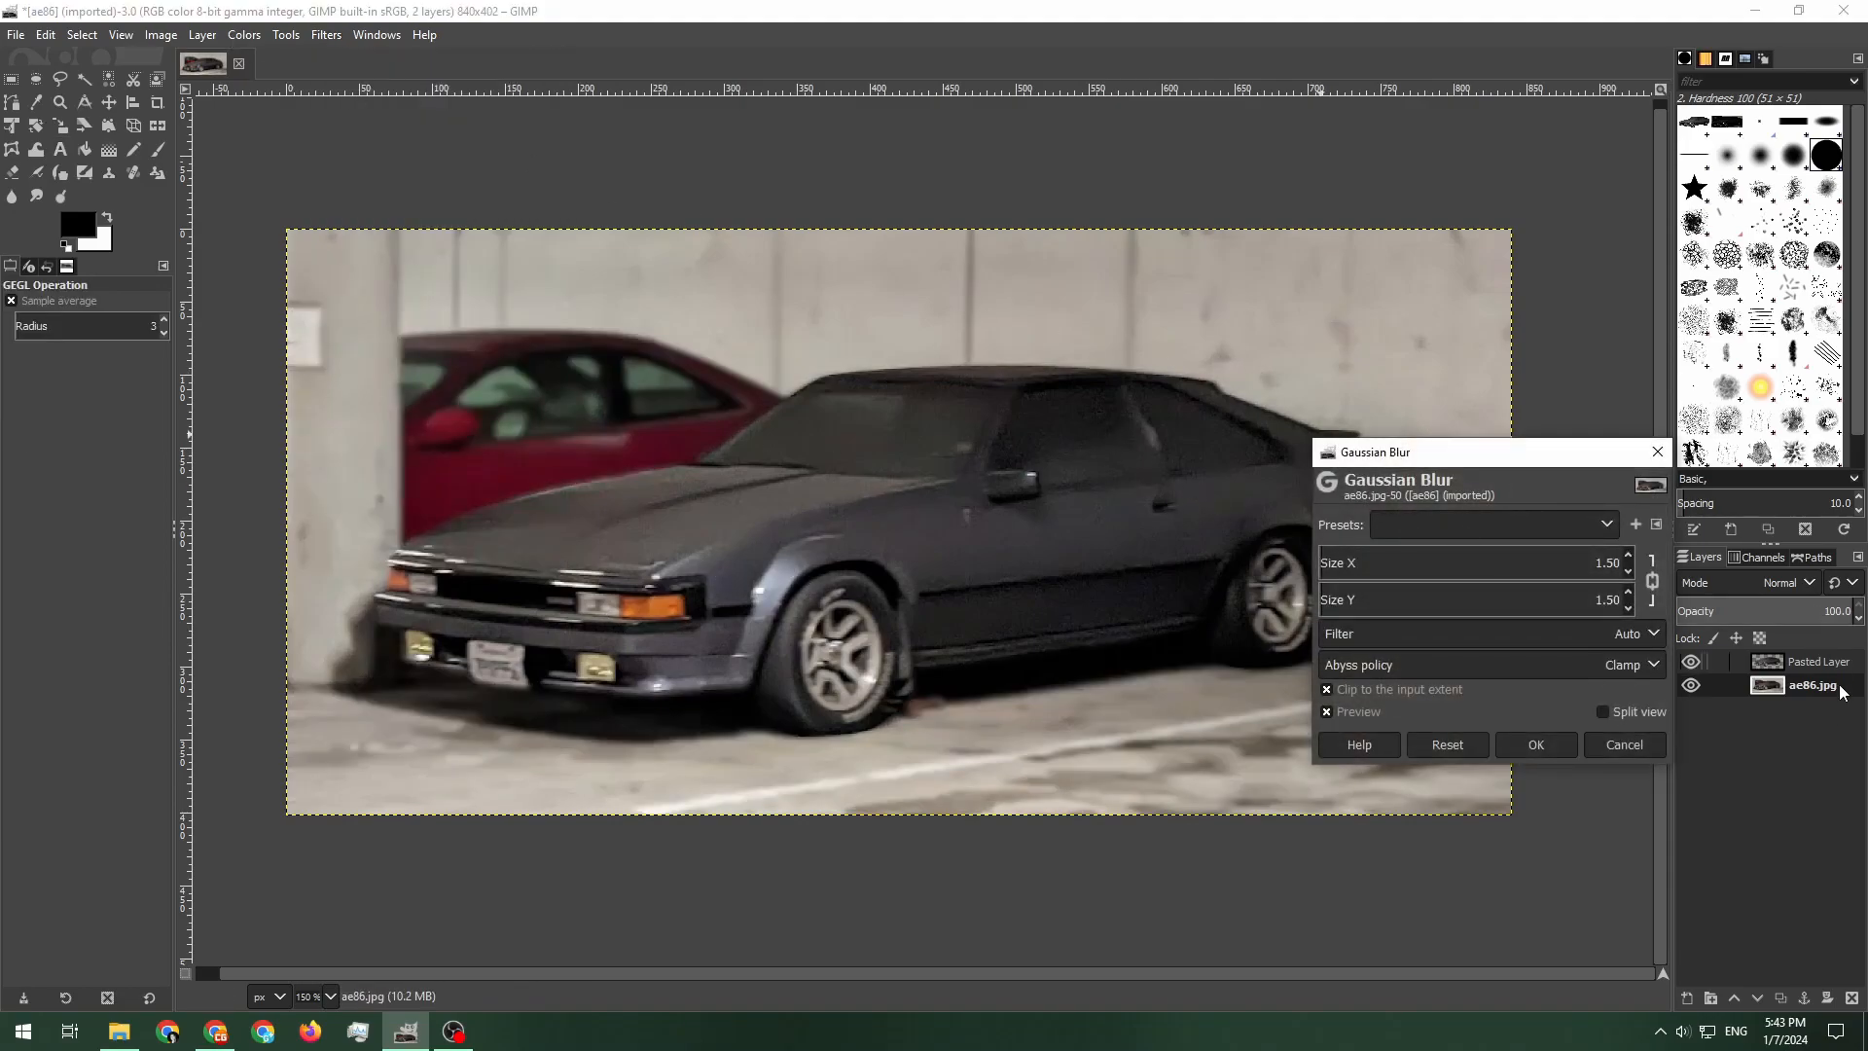
left_click(1323, 562)
left_click_drag(1323, 560, 1329, 560)
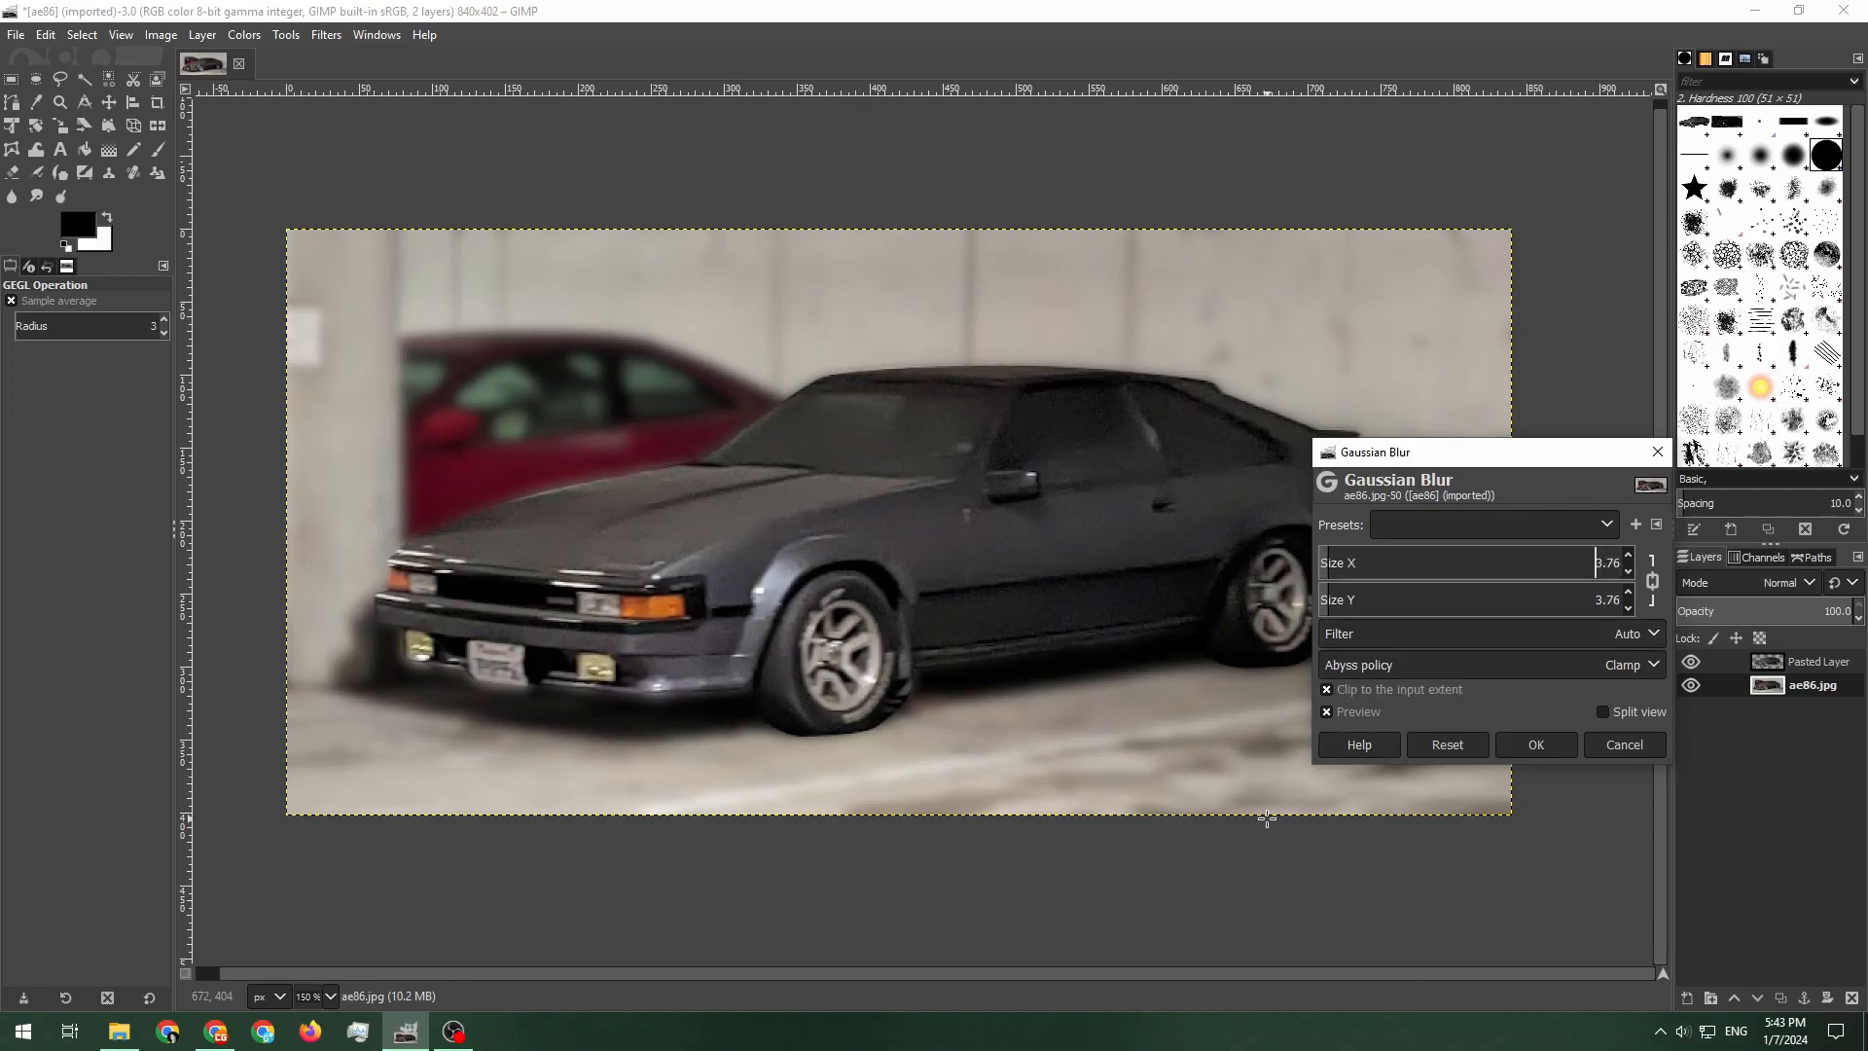
left_click(1326, 555)
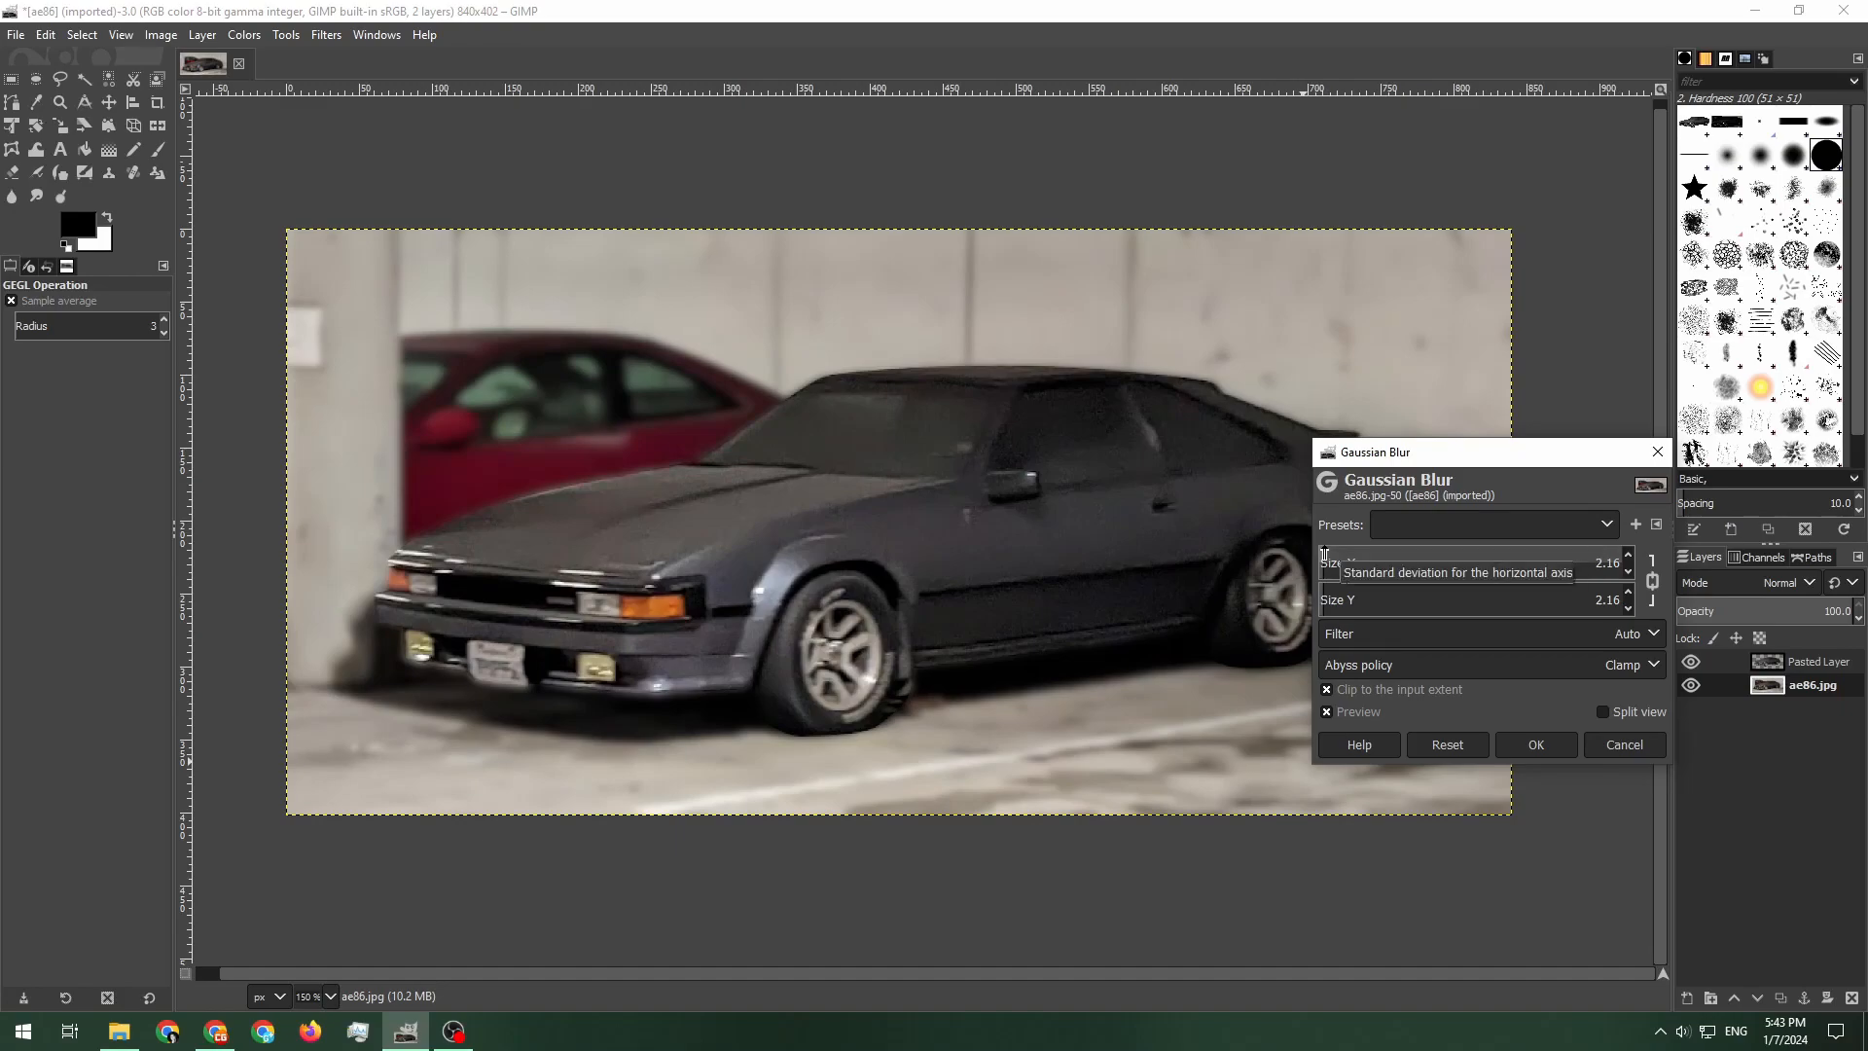
left_click(1535, 746)
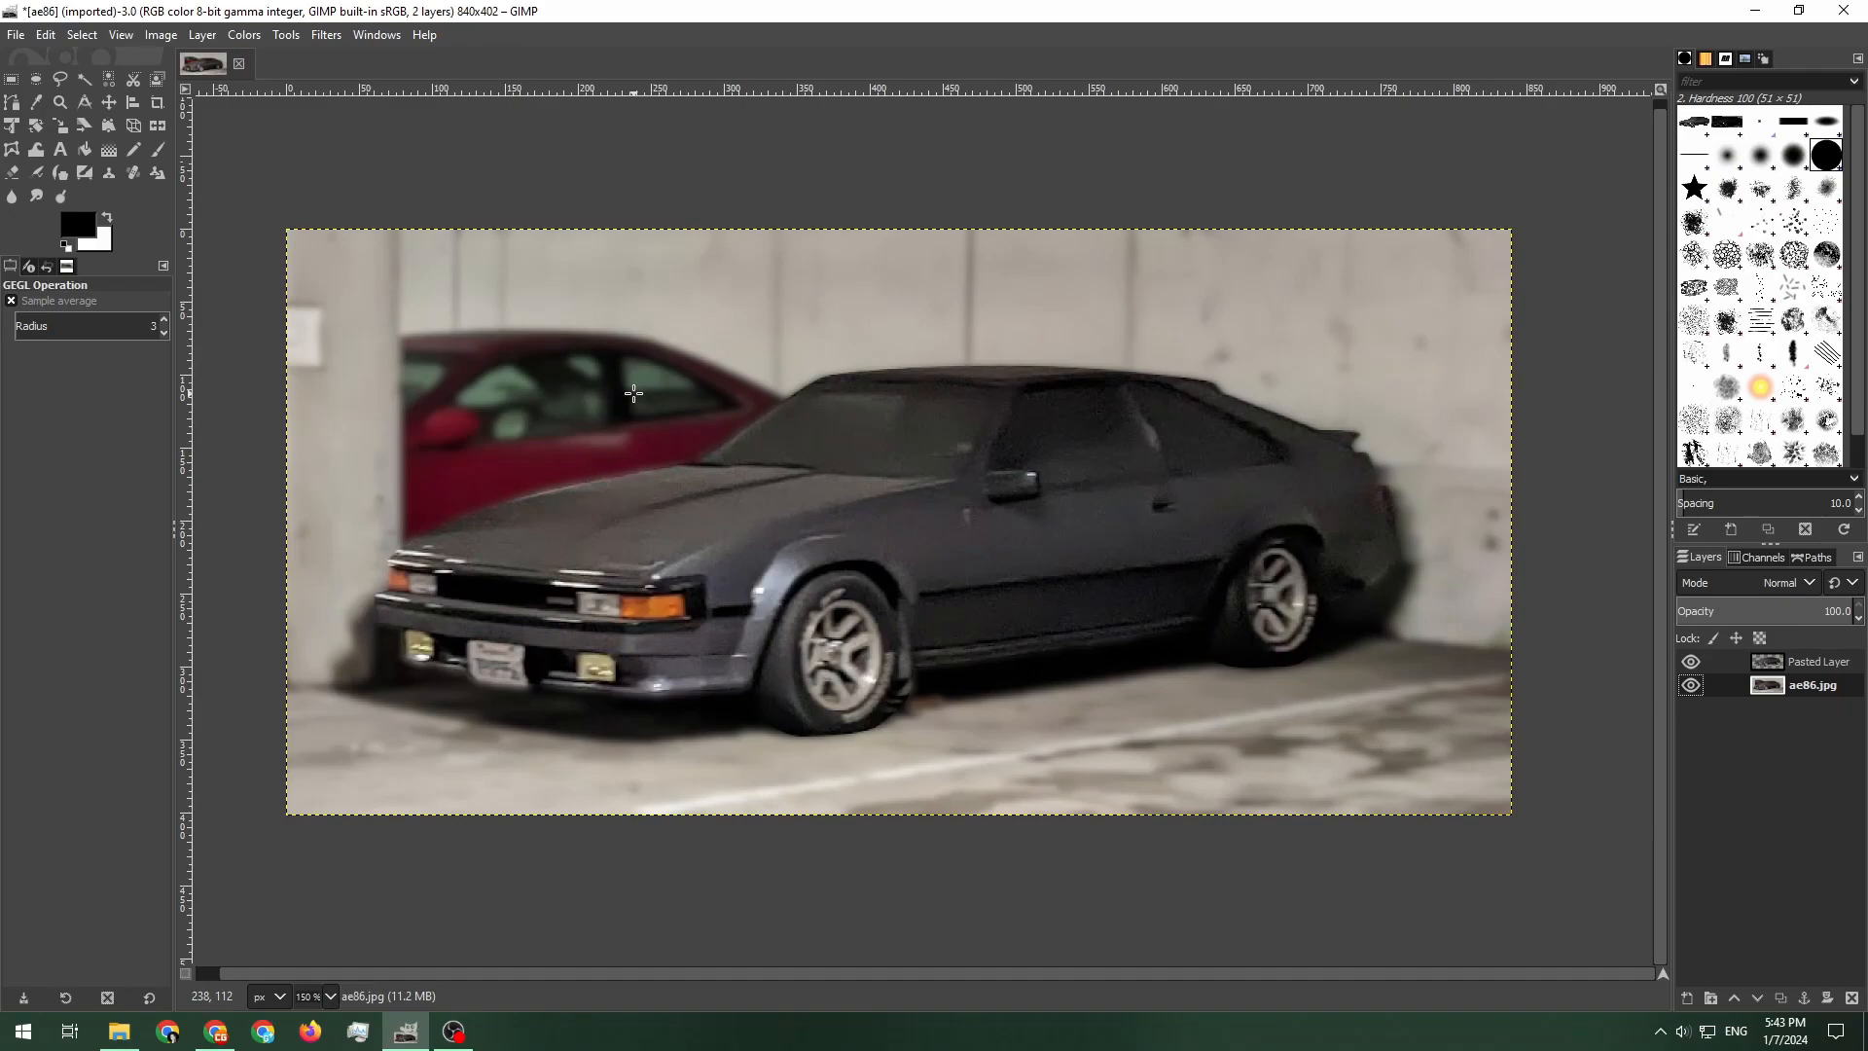
Add the text AE86 in He's Dead Jim font and set its size to 100 px
key("t")
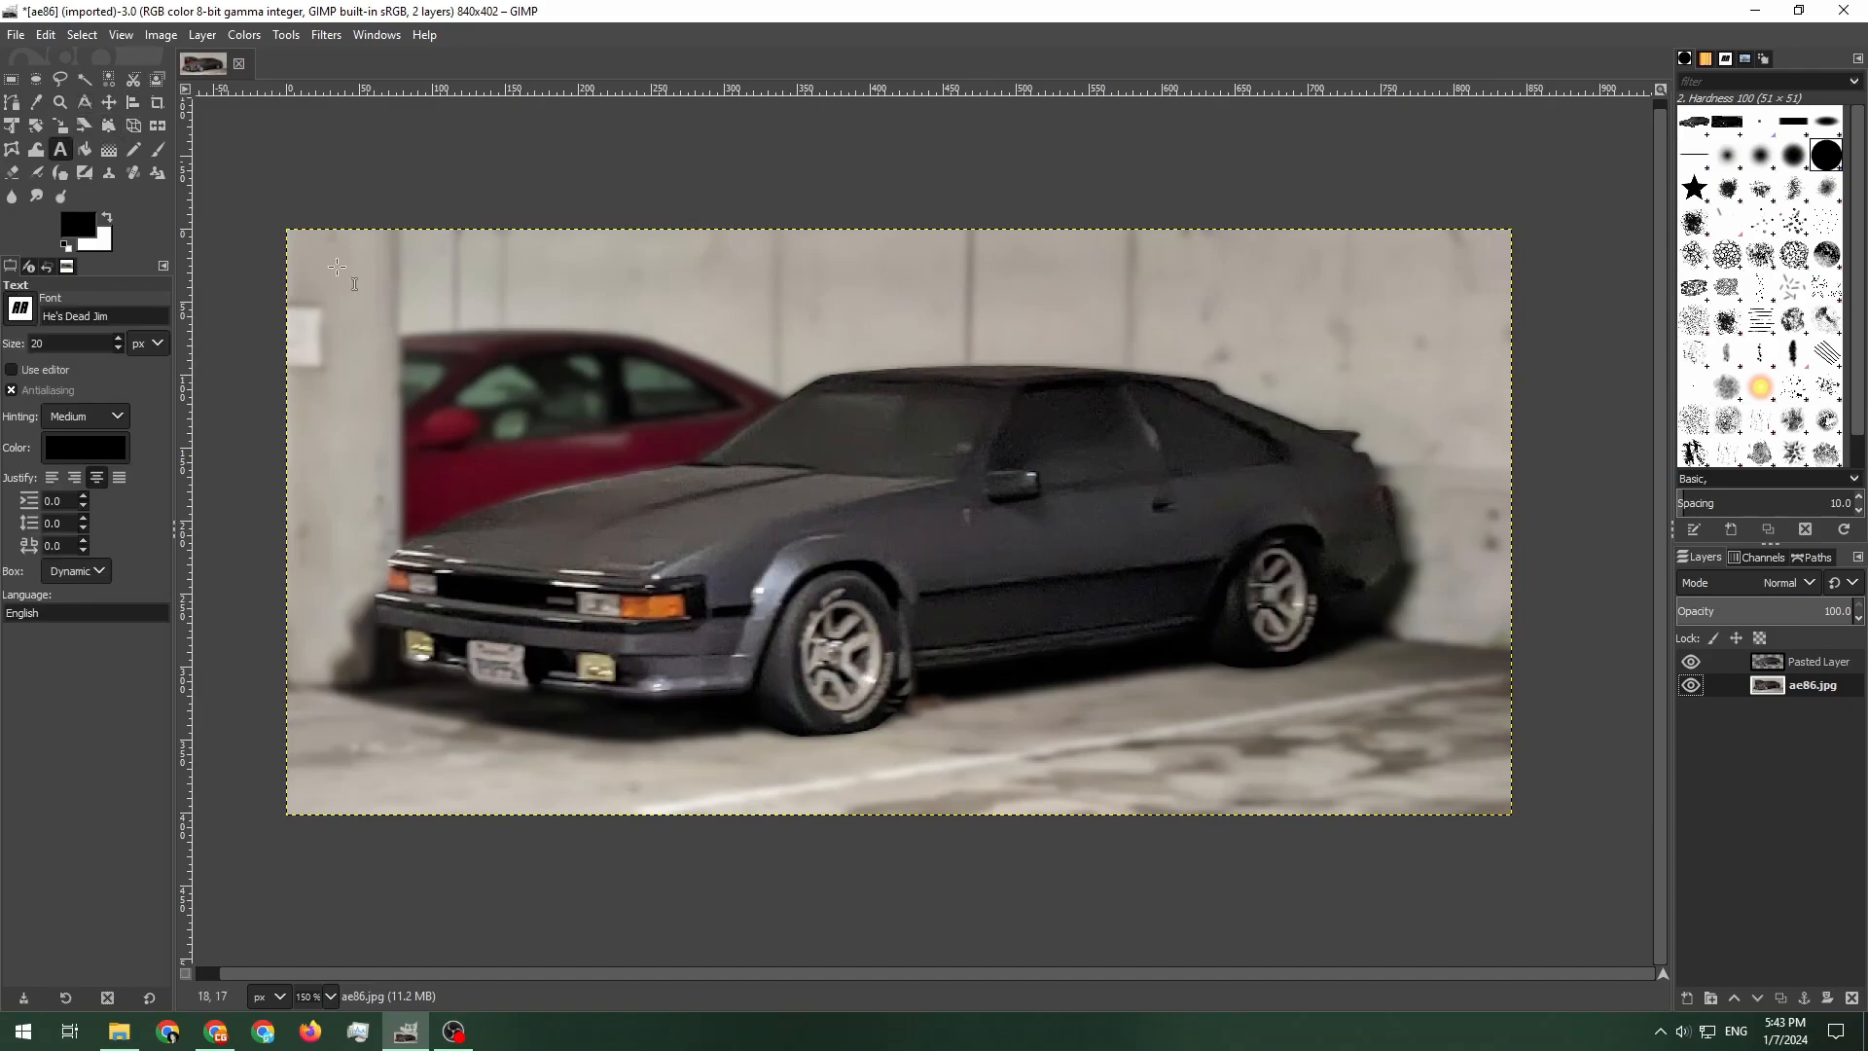
left_click(813, 295)
type("AE86")
key("ctrl+a")
double_click(1022, 238)
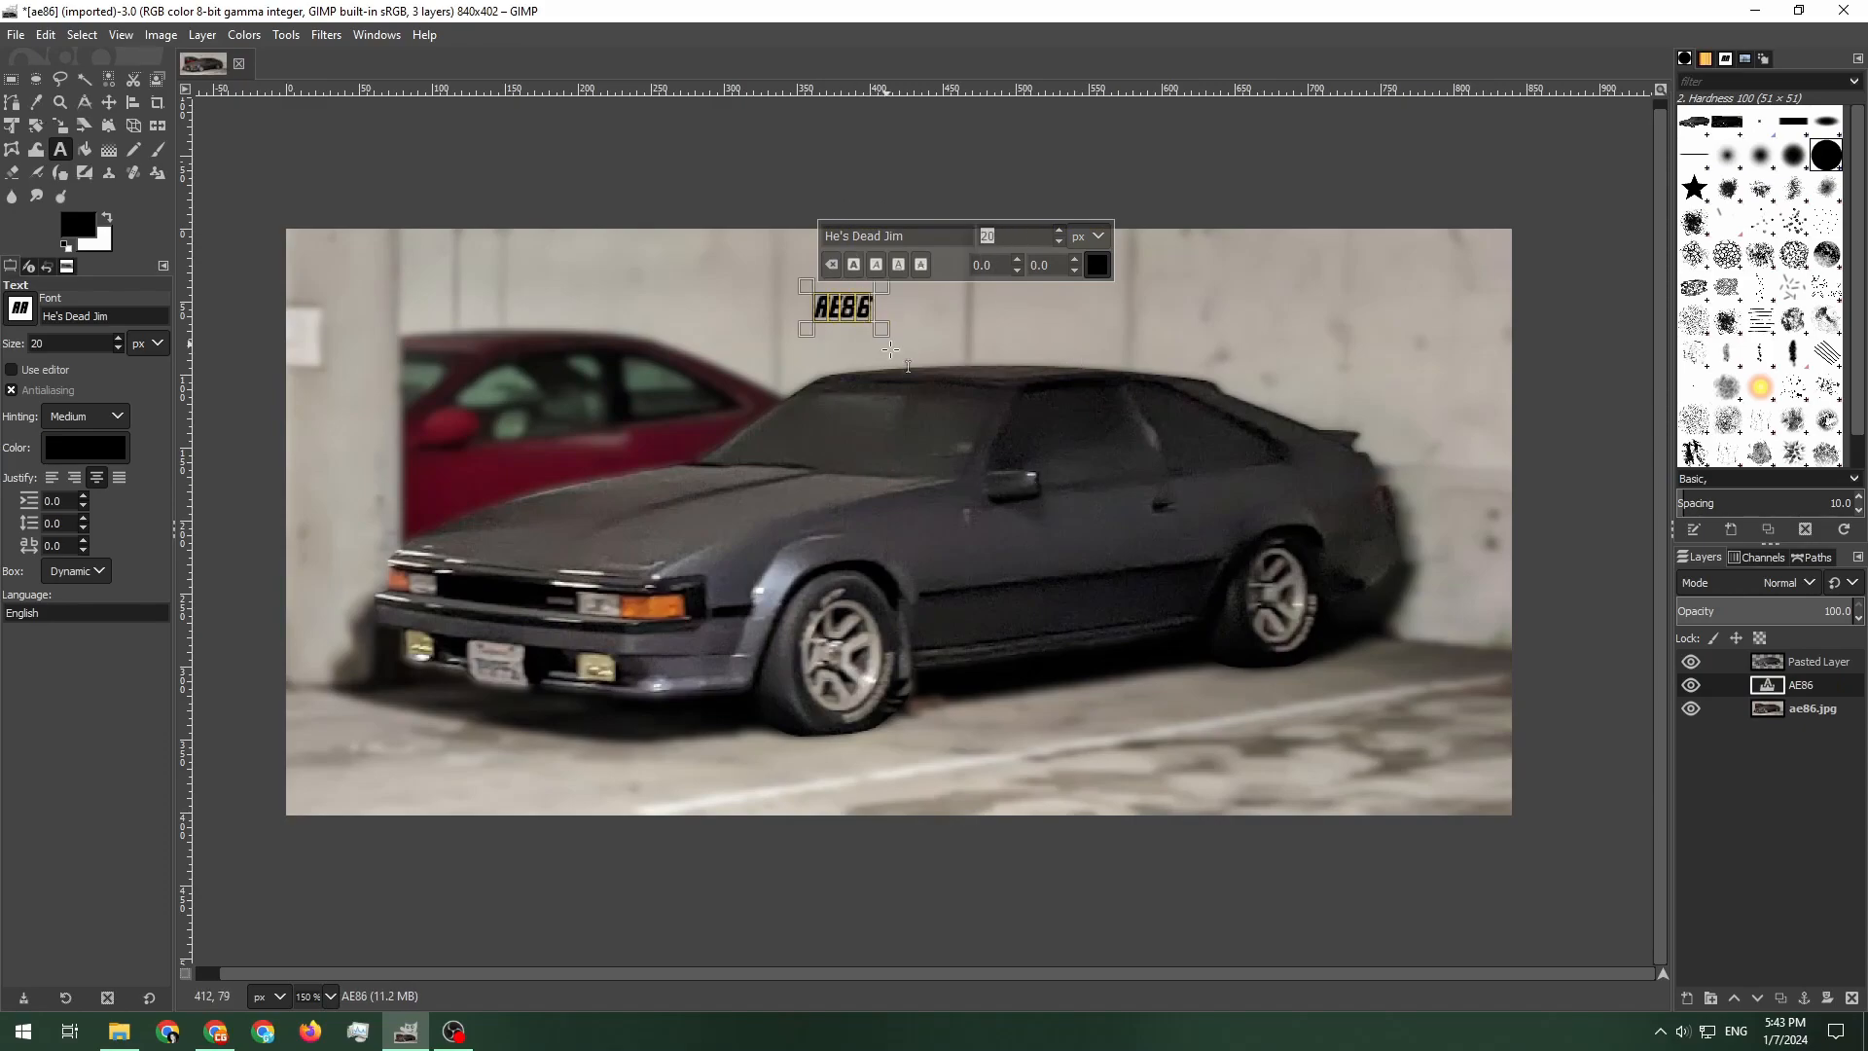
type("1")
type("00")
key("Return")
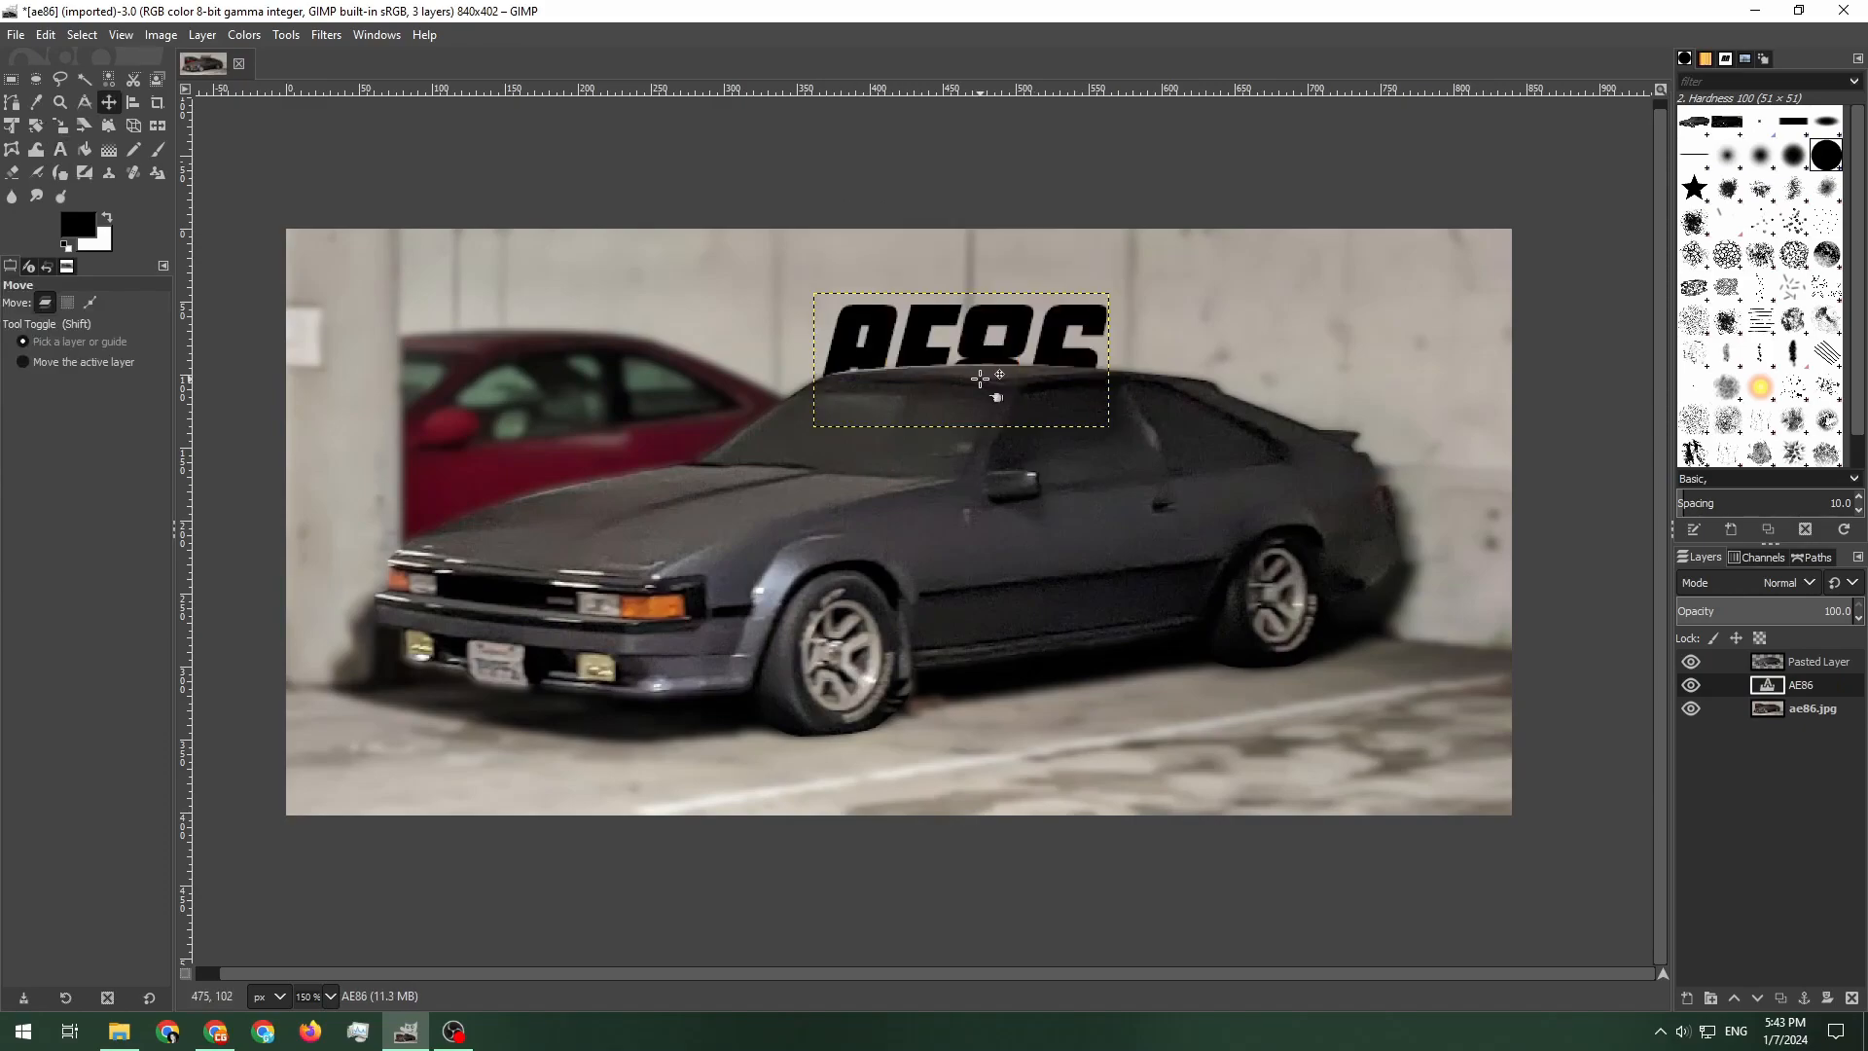
Move the AE86 text just above the car's roof and compare blend modes, ending on Overlay
left_click_drag(922, 346, 1284, 375)
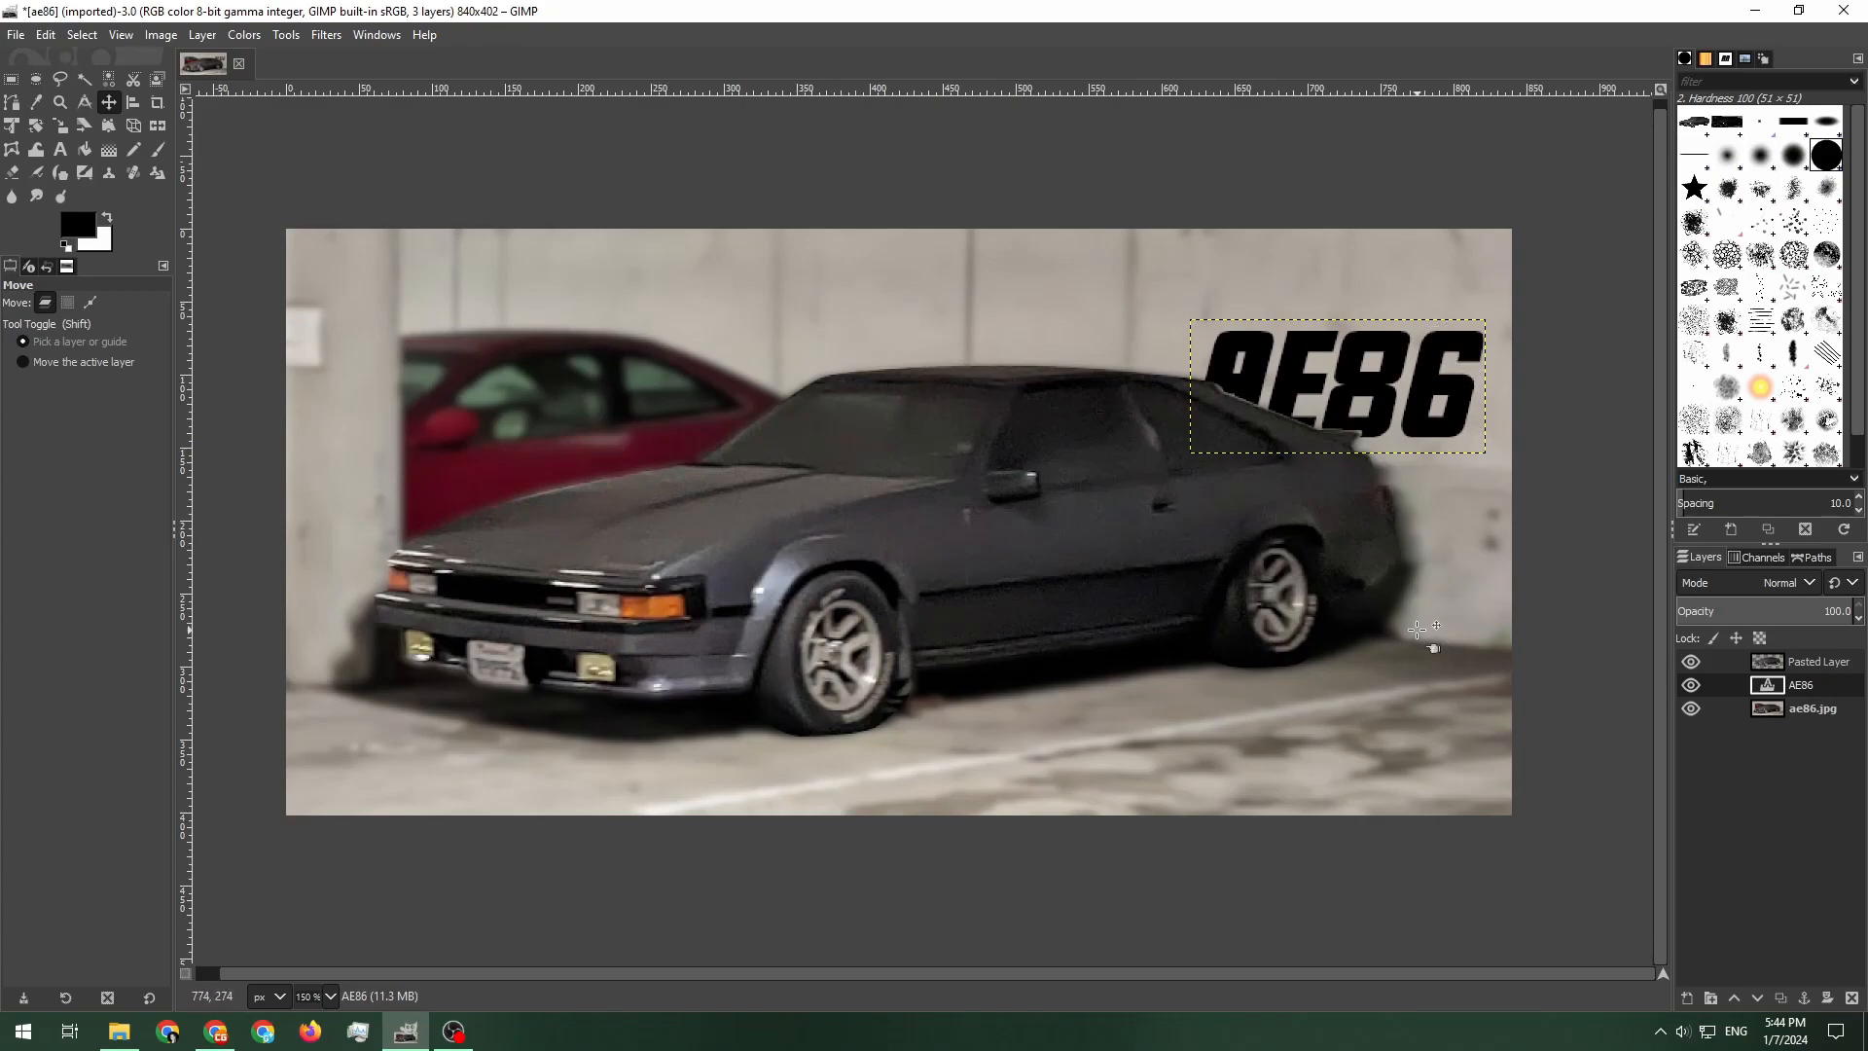
left_click_drag(1279, 373, 978, 325)
left_click(1736, 584)
mouse_move(1779, 1041)
left_click(1731, 714)
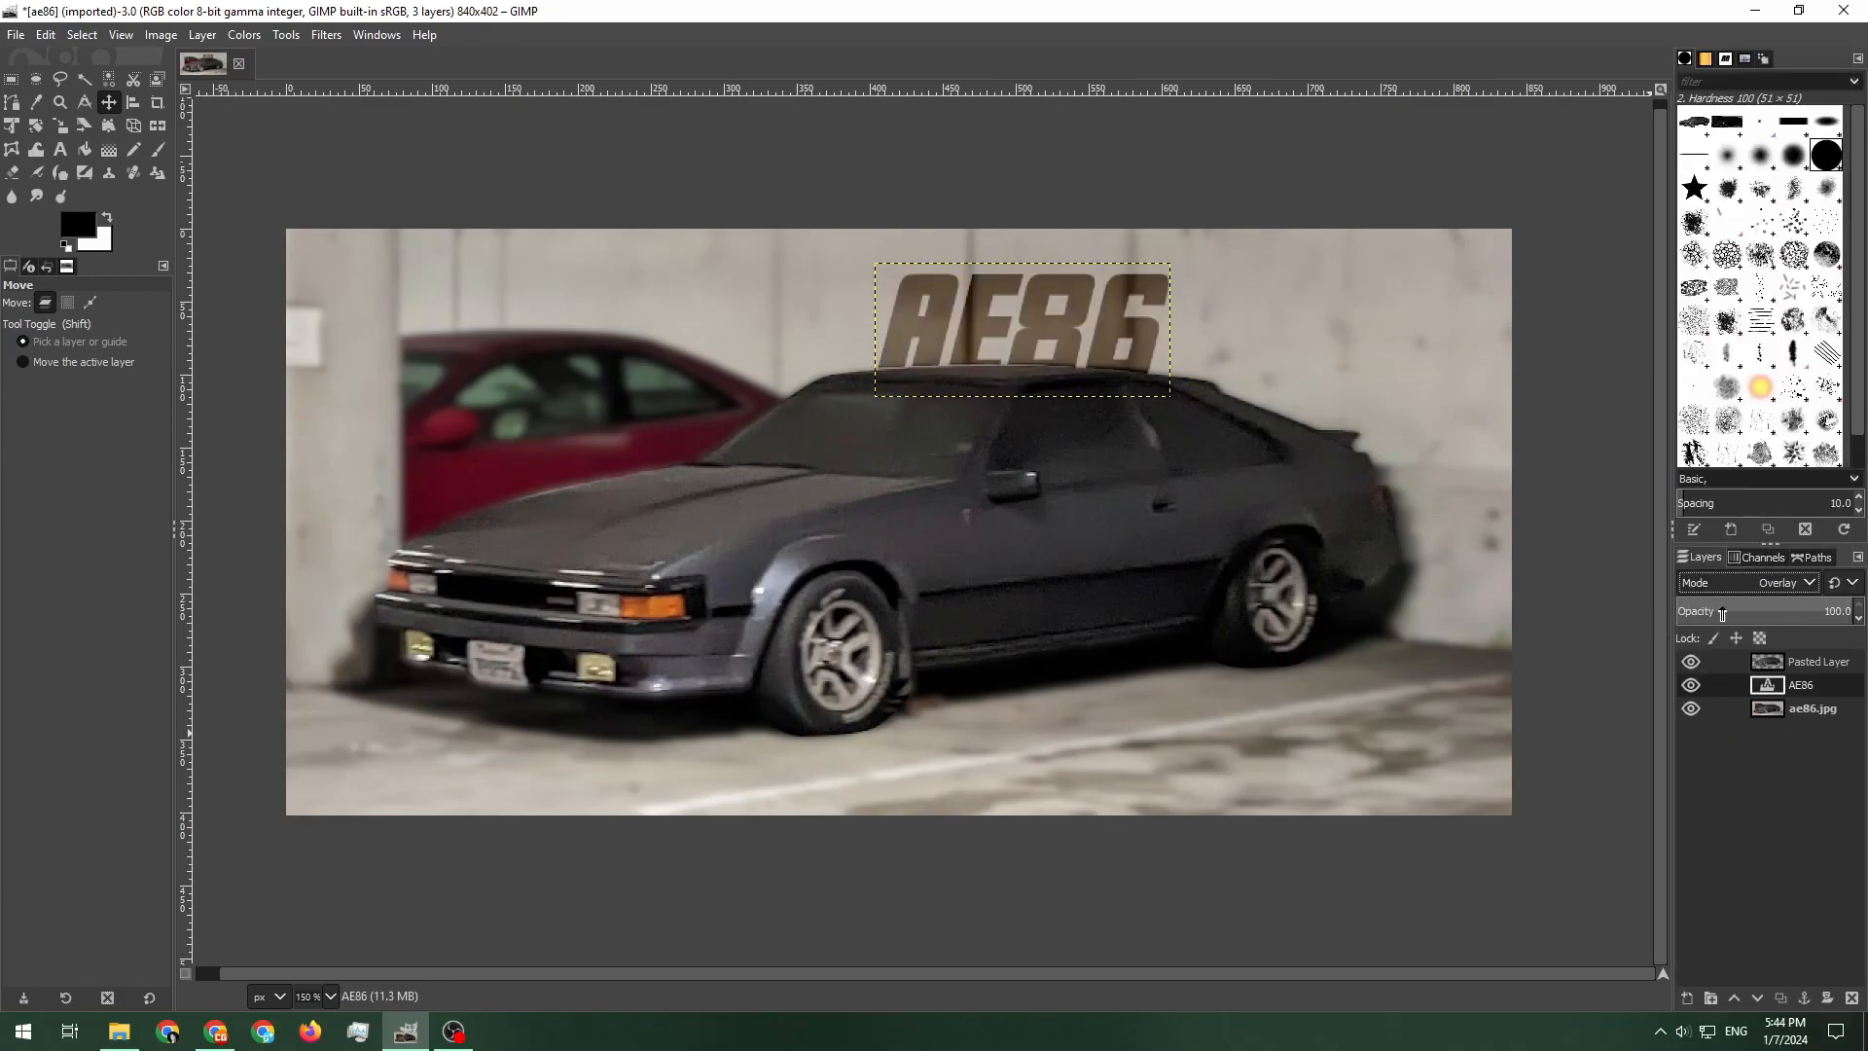
left_click(1741, 581)
left_click(1732, 618)
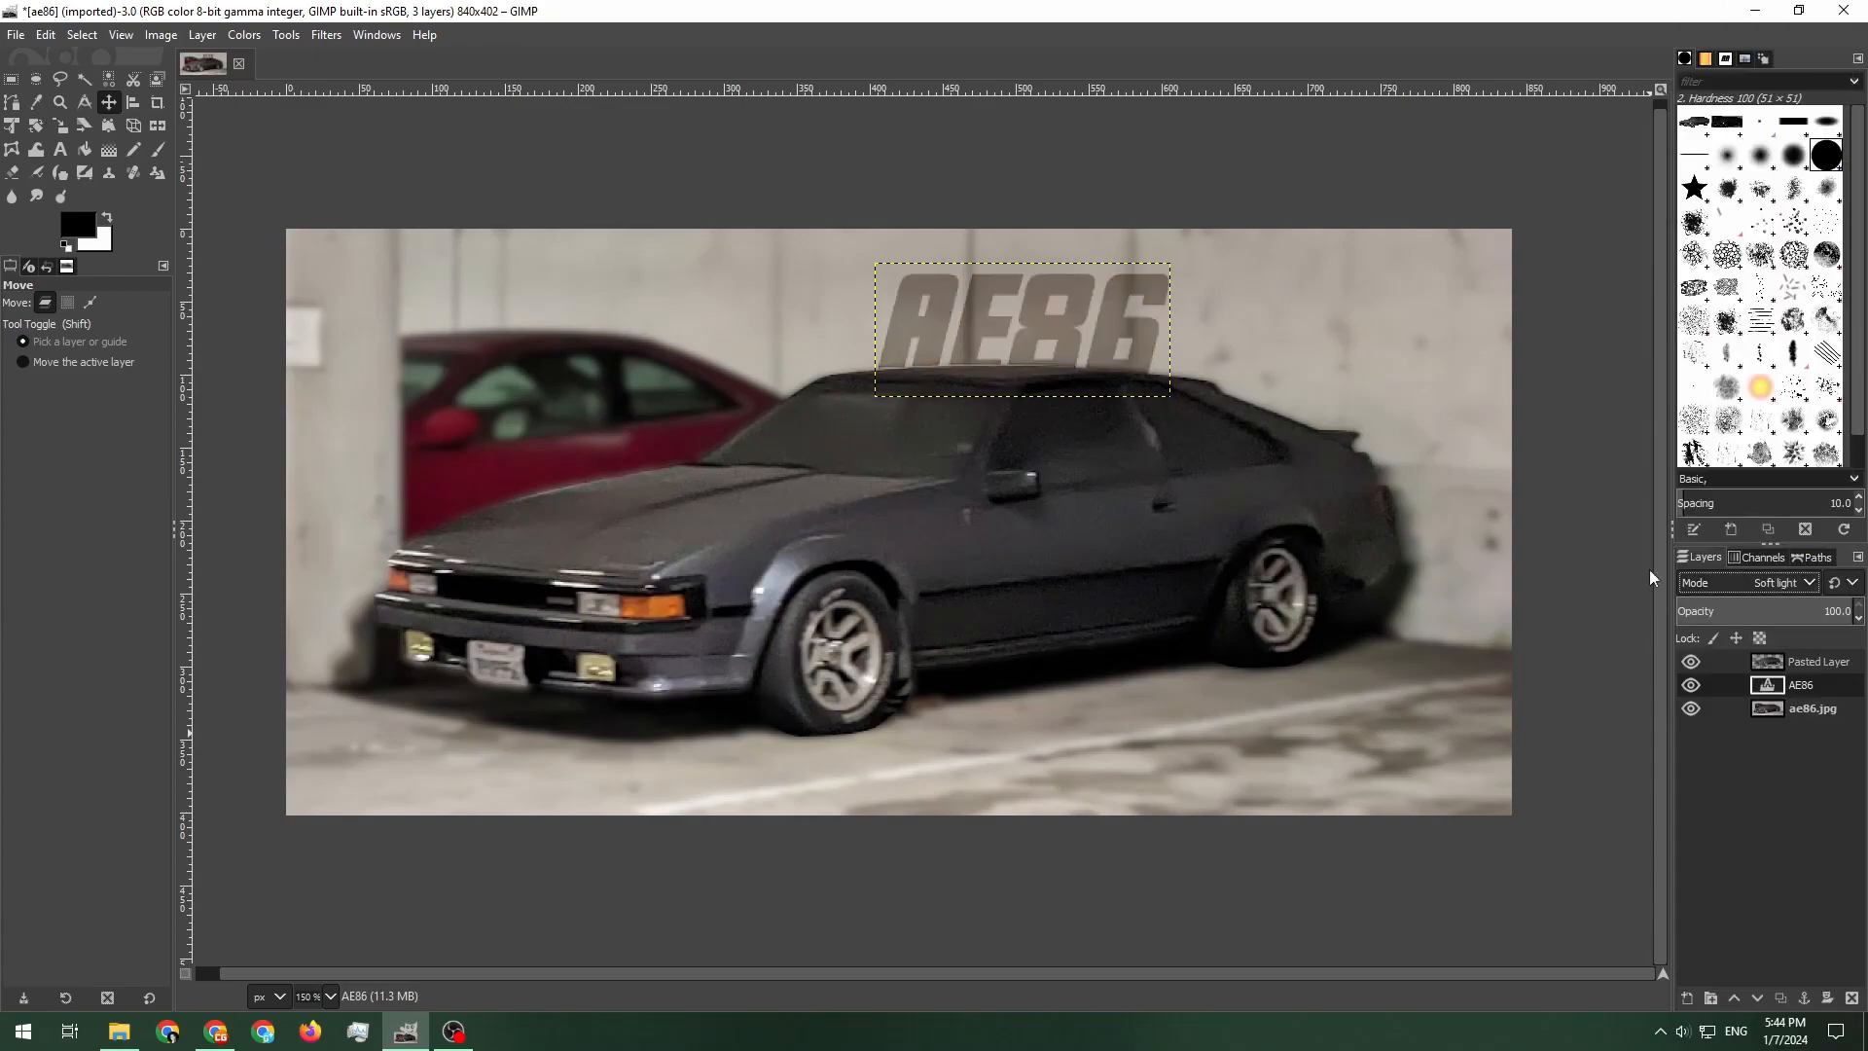
left_click(1754, 582)
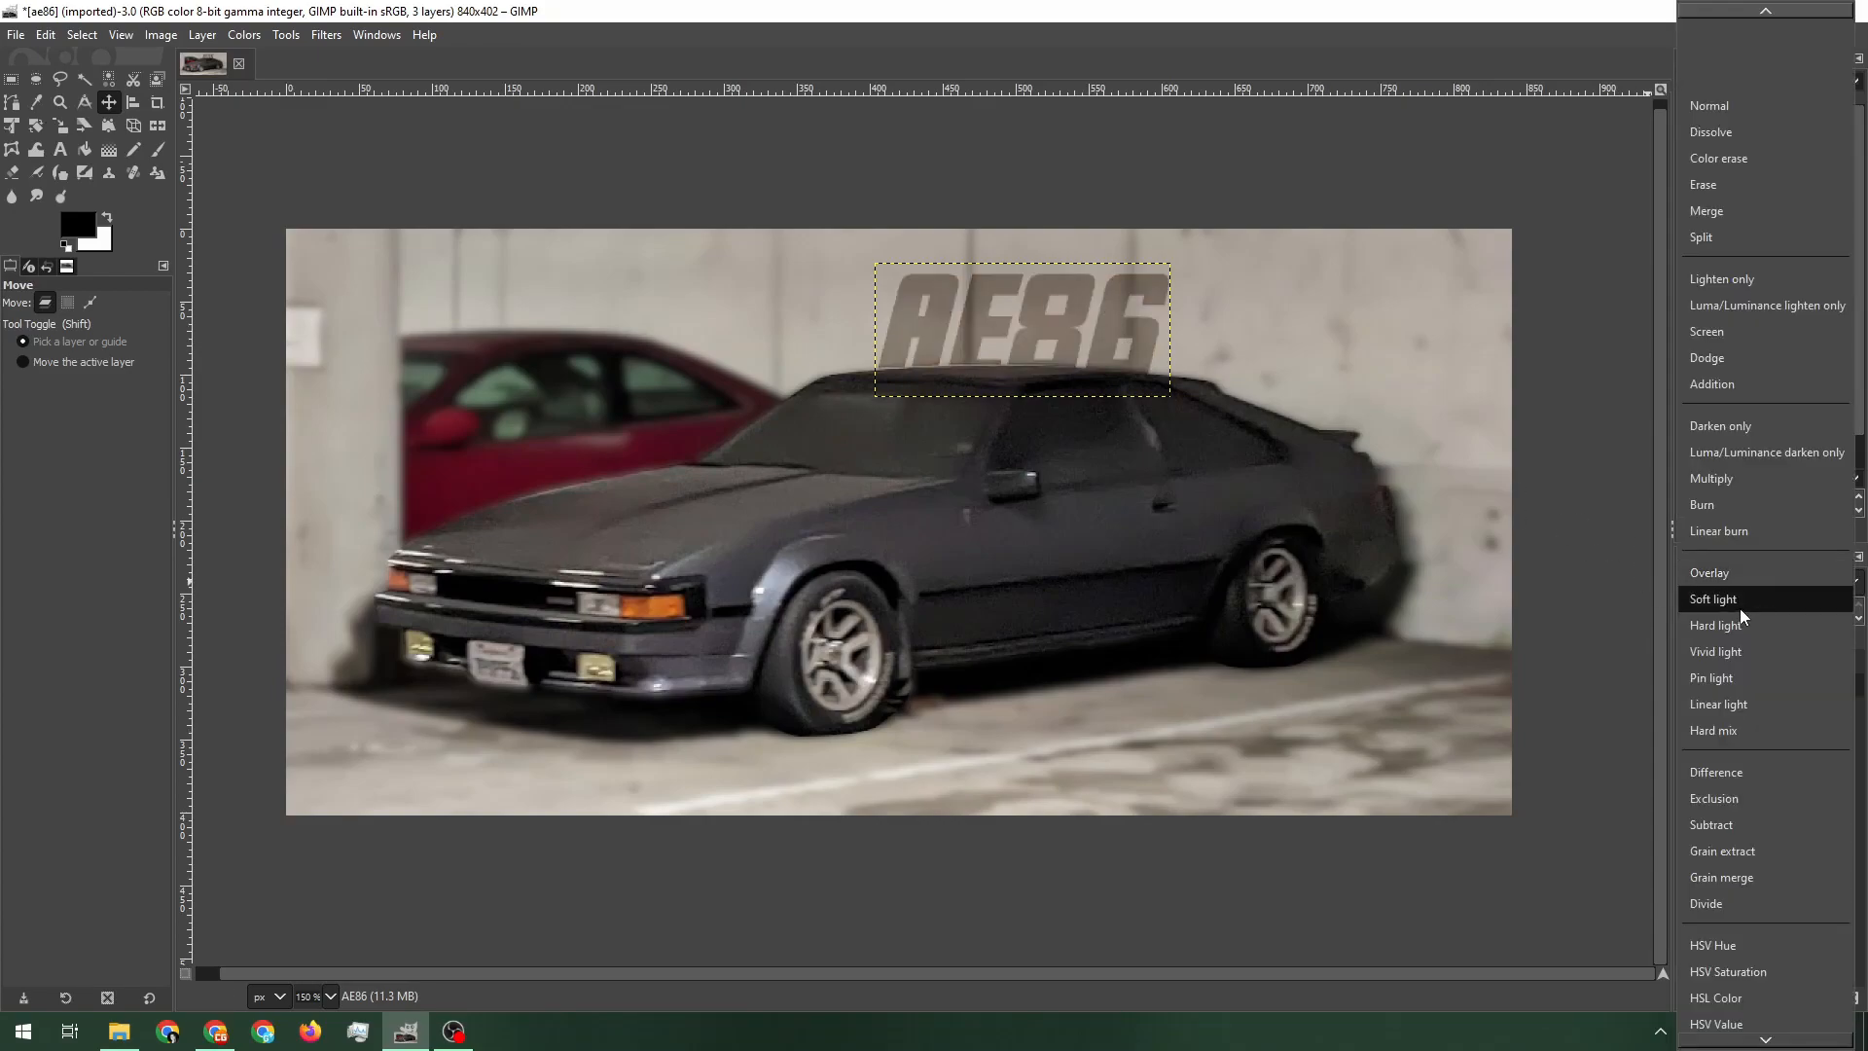
left_click(1732, 627)
left_click(1753, 594)
left_click(1751, 597)
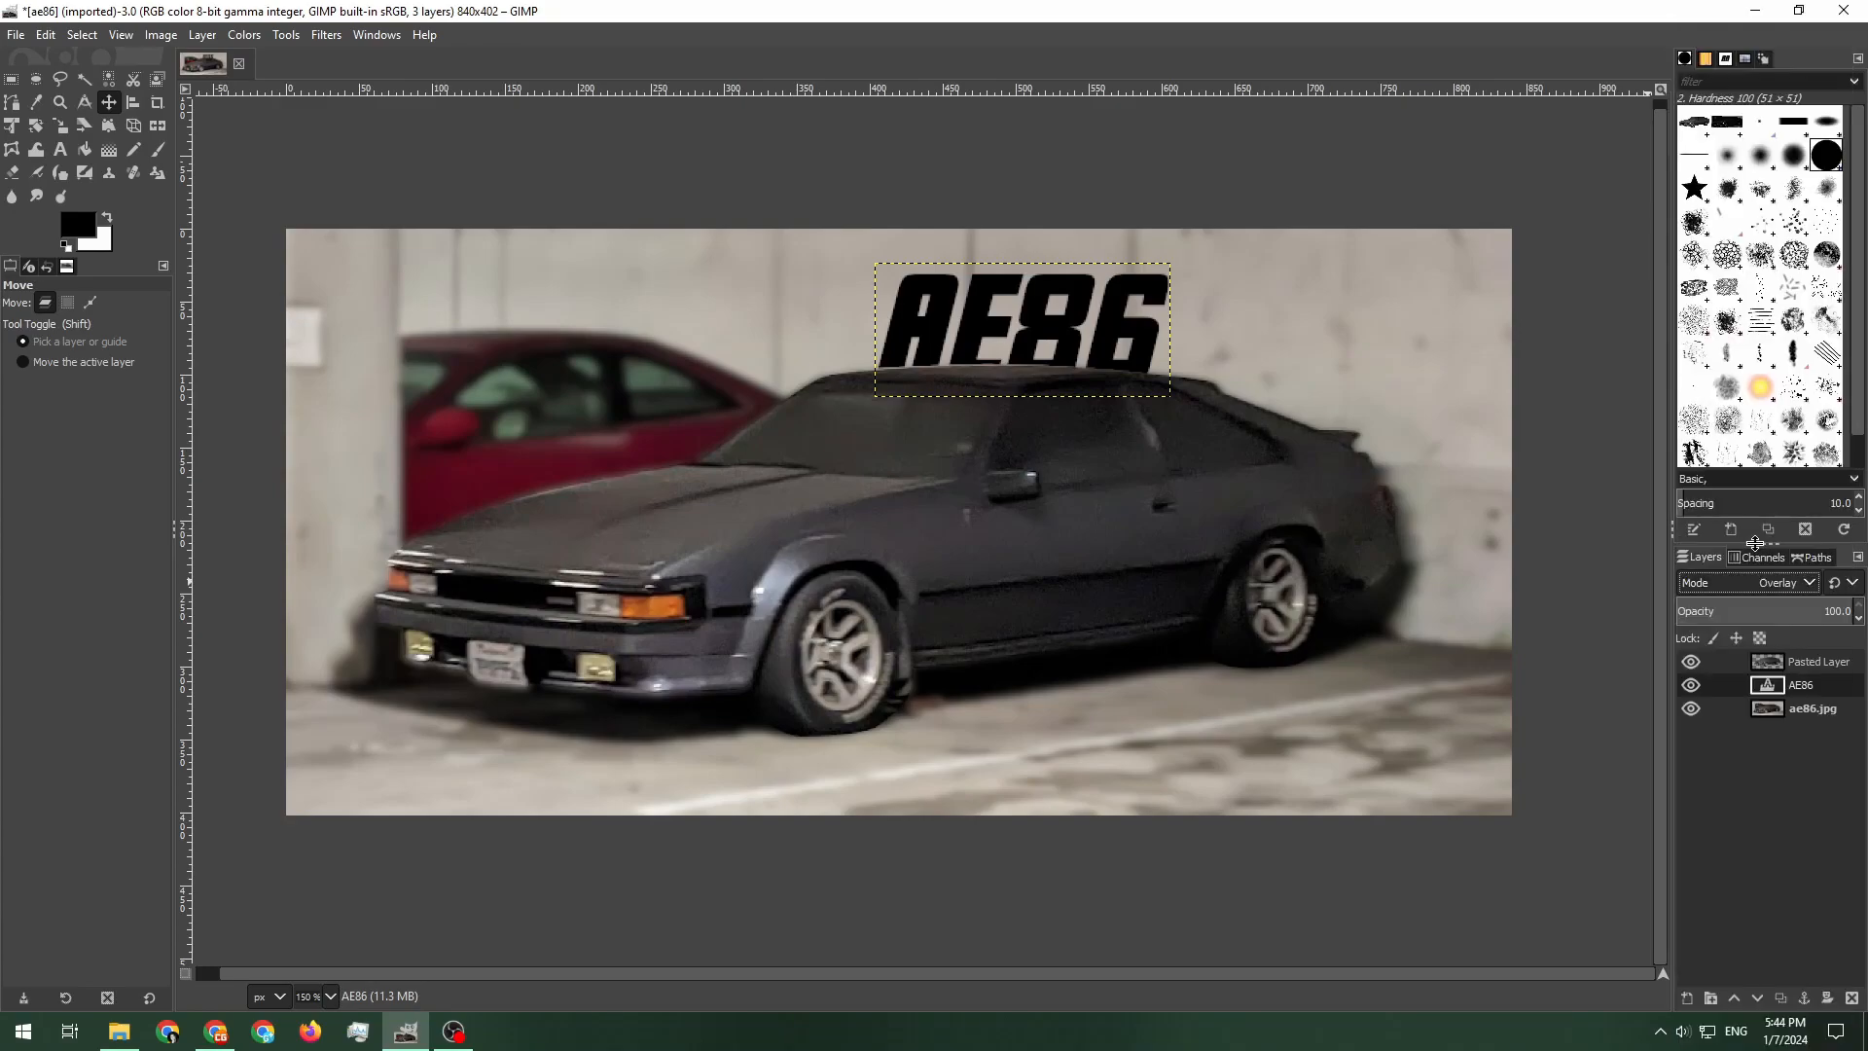
left_click(1806, 709)
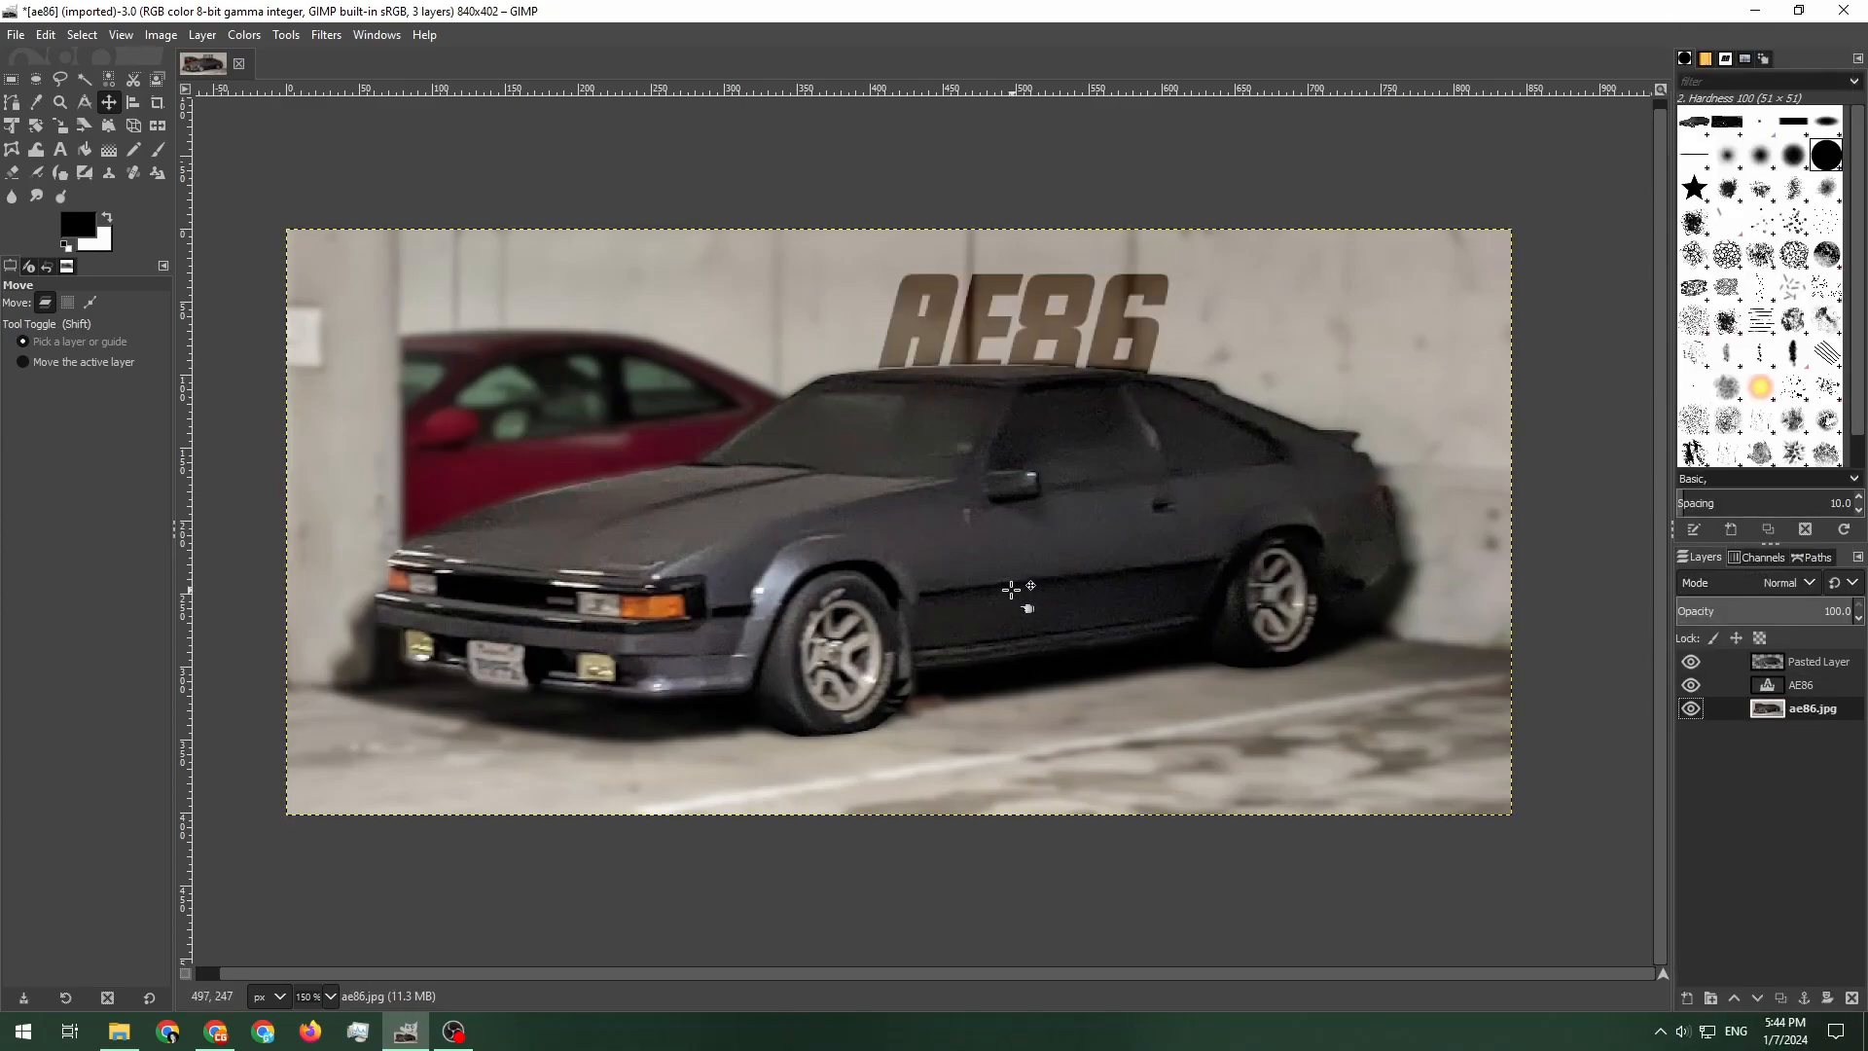